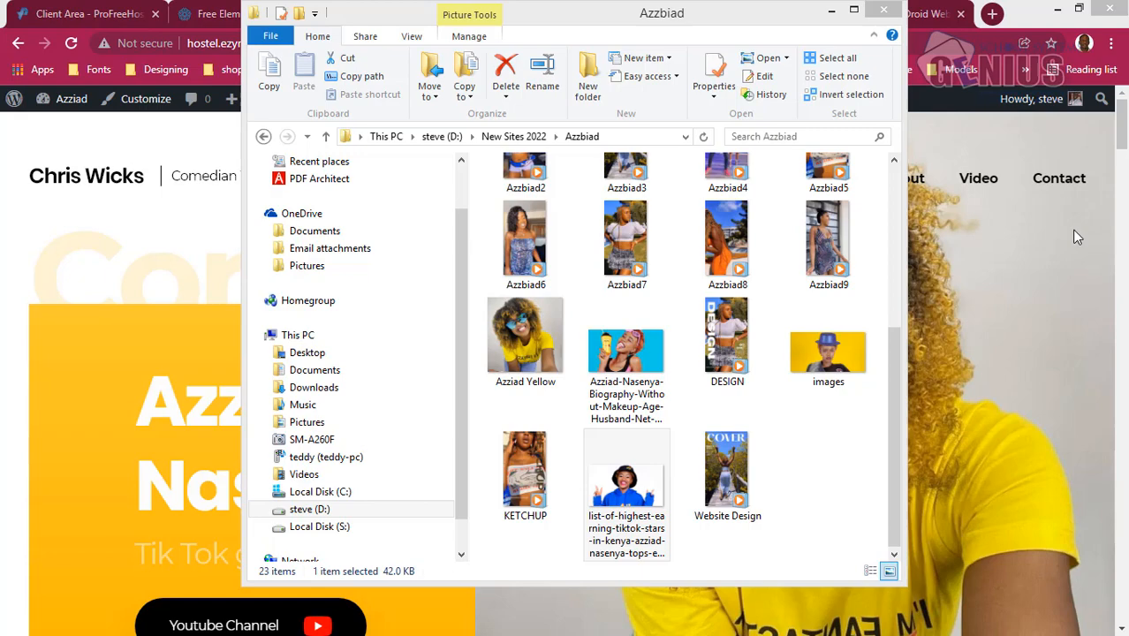
- Compare the home page's hero section on the desktop site with its mirrored phone view
left_click(980, 318)
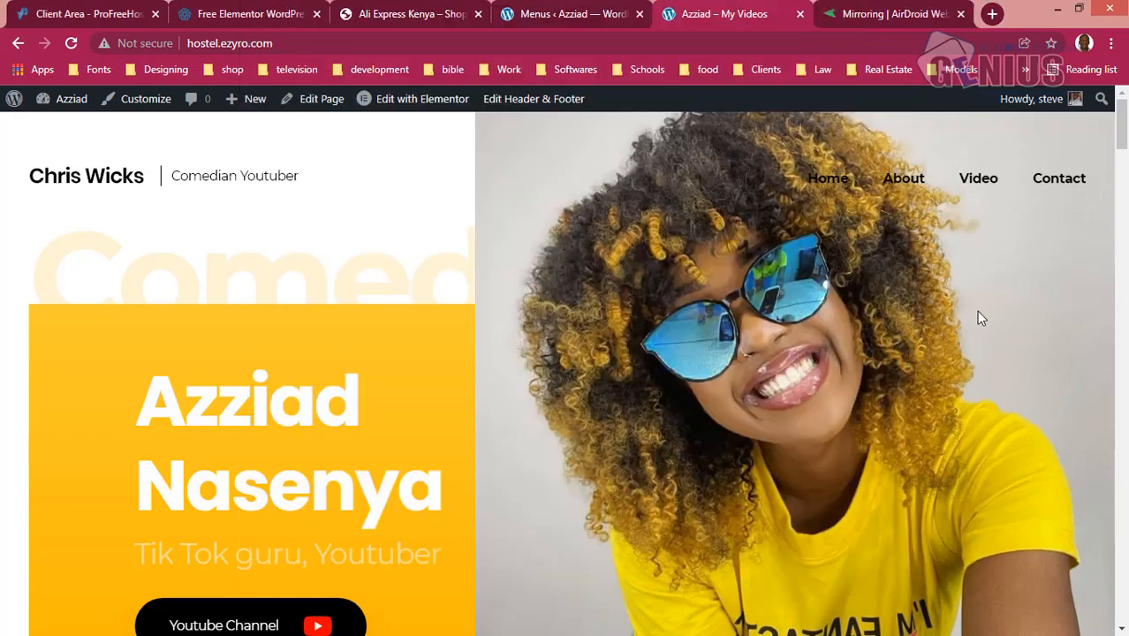
mouse_move(1120, 131)
left_mouse_down()
mouse_move(1120, 152)
mouse_move(1117, 135)
left_mouse_up()
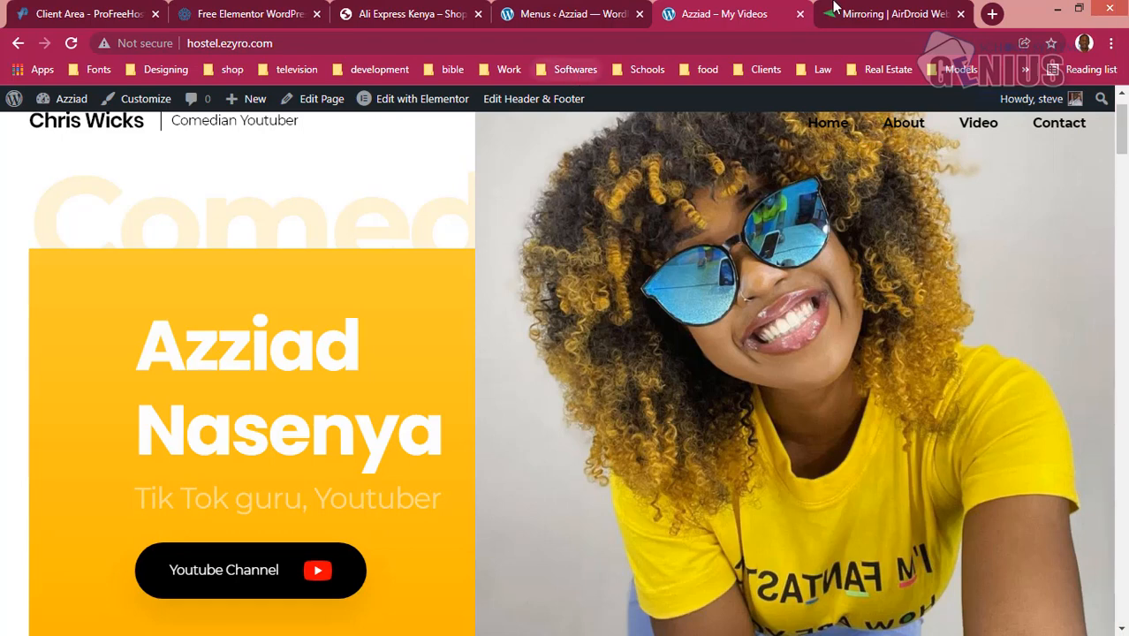
left_click(863, 11)
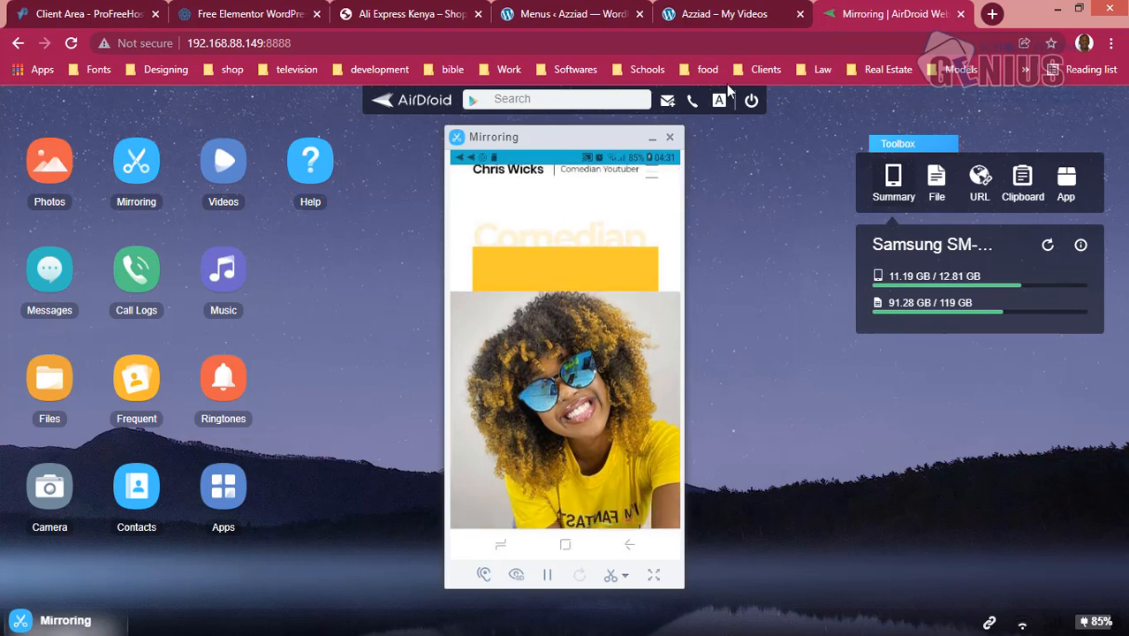
left_click(712, 16)
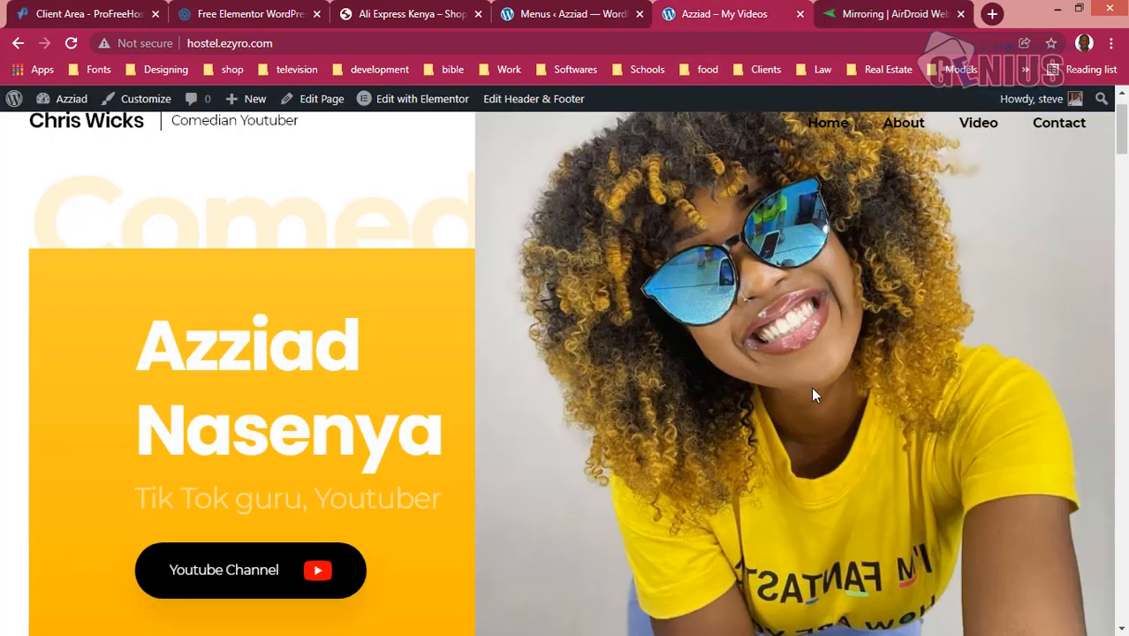
- Open the Azziad Yellow picture from the Azzbiad folder in Adobe Photoshop CS6
mouse_move(1115, 261)
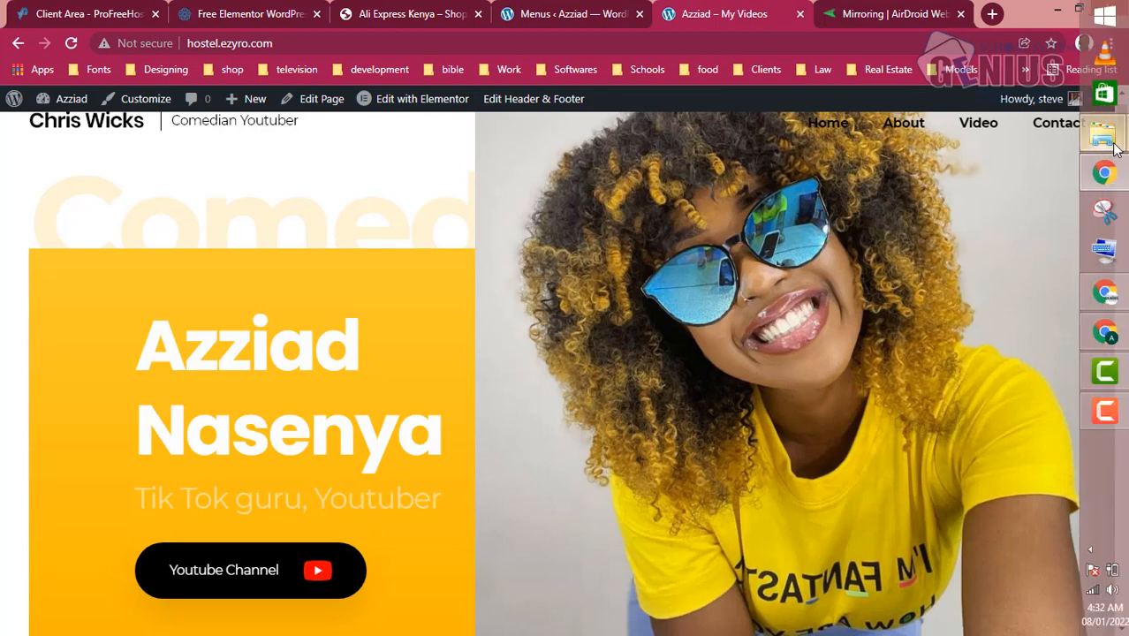
mouse_move(1115, 146)
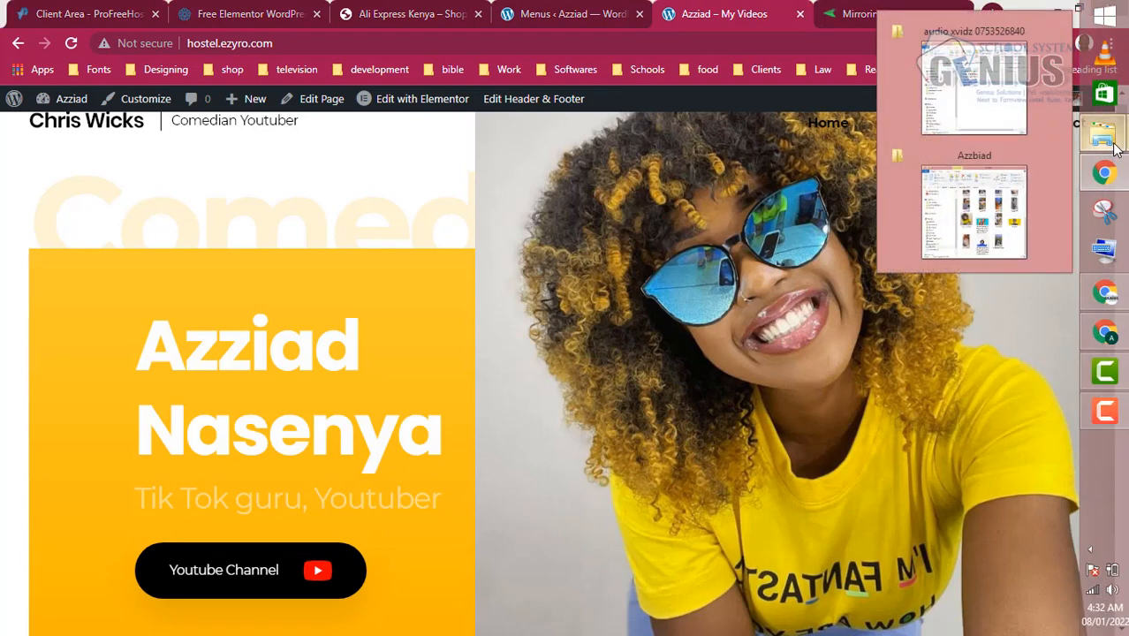
left_click(1012, 218)
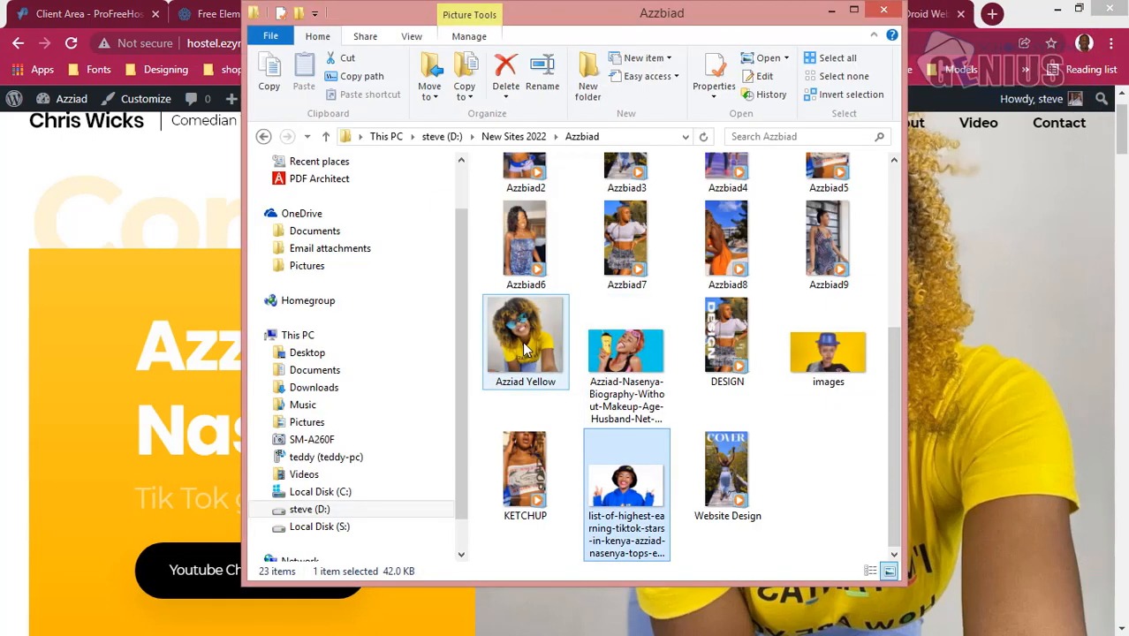
right_click(526, 349)
mouse_move(637, 386)
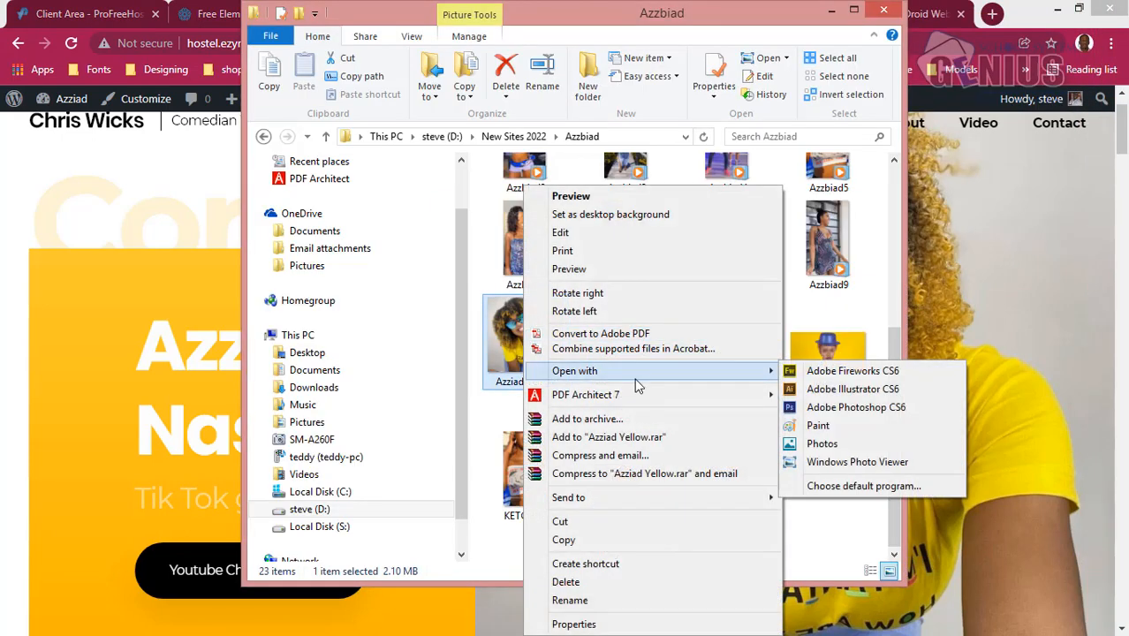
left_click(821, 407)
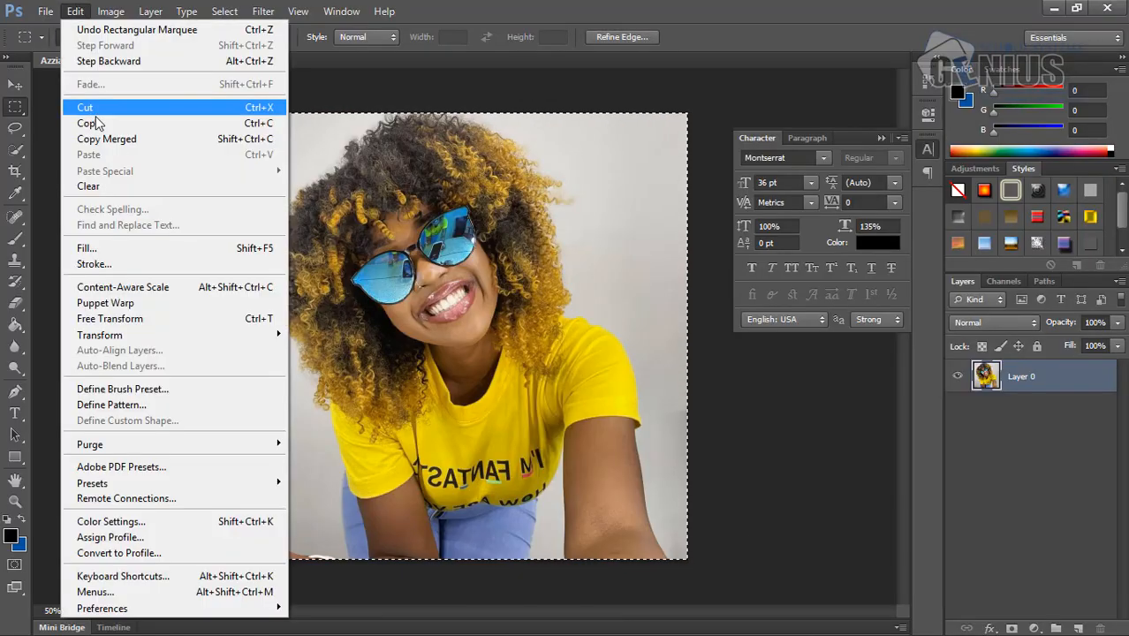
- Copy the photo and paste it into a new transparent document
left_click(89, 121)
key("ctrl+n")
key("Return")
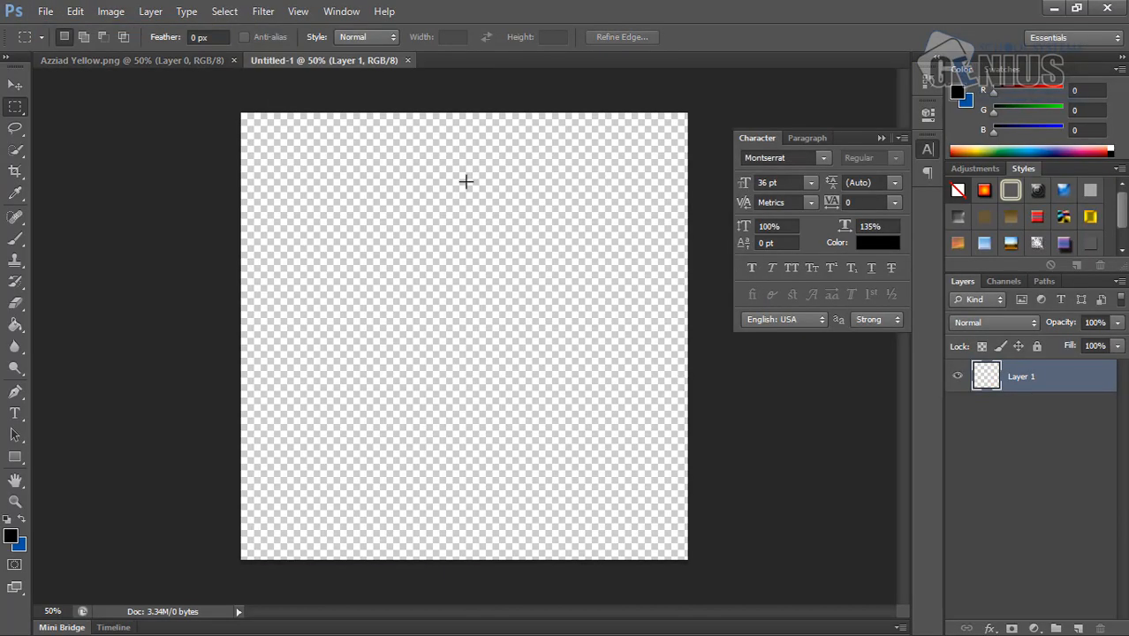
left_click(75, 11)
left_click(97, 149)
- Quick-select the grey background around the woman, subtracting her jeans and adding the gap between her arm and jeans
left_click(16, 148)
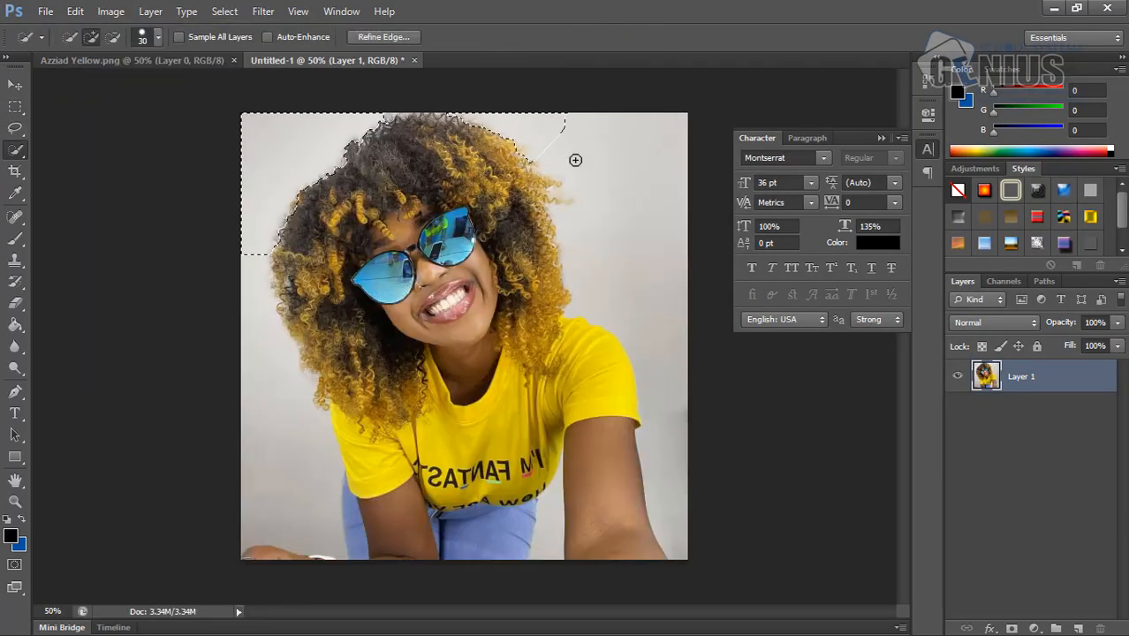
left_click_drag(575, 159, 594, 401)
left_click(112, 37)
left_click_drag(354, 540, 346, 482)
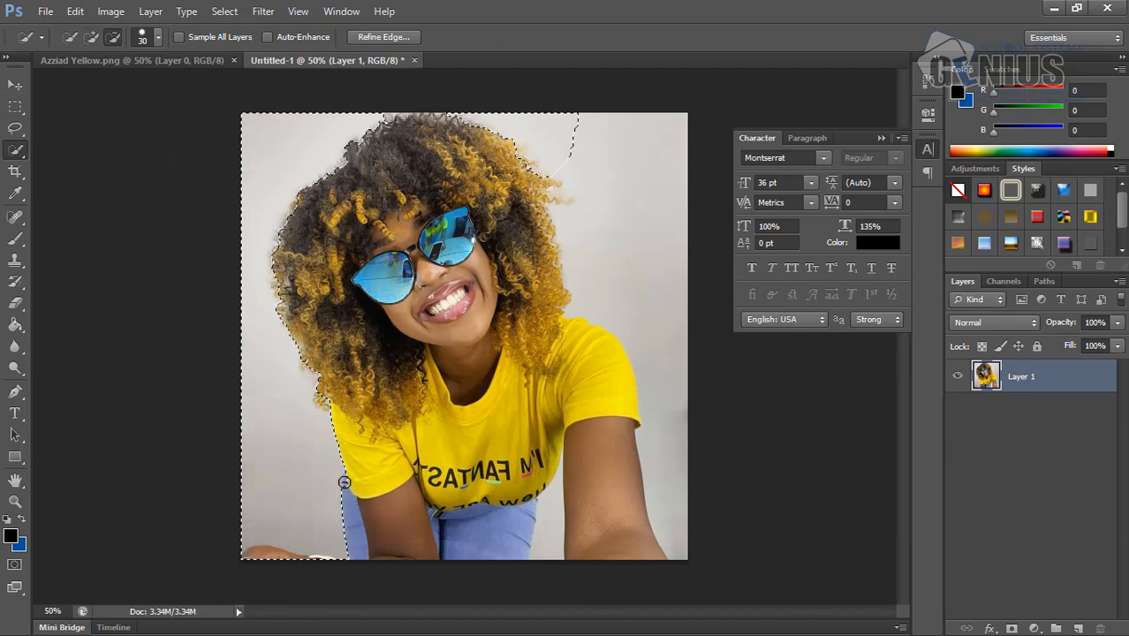
left_click(92, 41)
left_click_drag(609, 203, 664, 477)
left_click(548, 532)
- Refine the background selection along the jeans below the sleeve at the photo's left, working at 200% magnification
left_click(16, 501)
key("ctrl+minus")
left_click(65, 37)
left_click(344, 446)
left_click(330, 520)
left_click(331, 520)
left_click(345, 494)
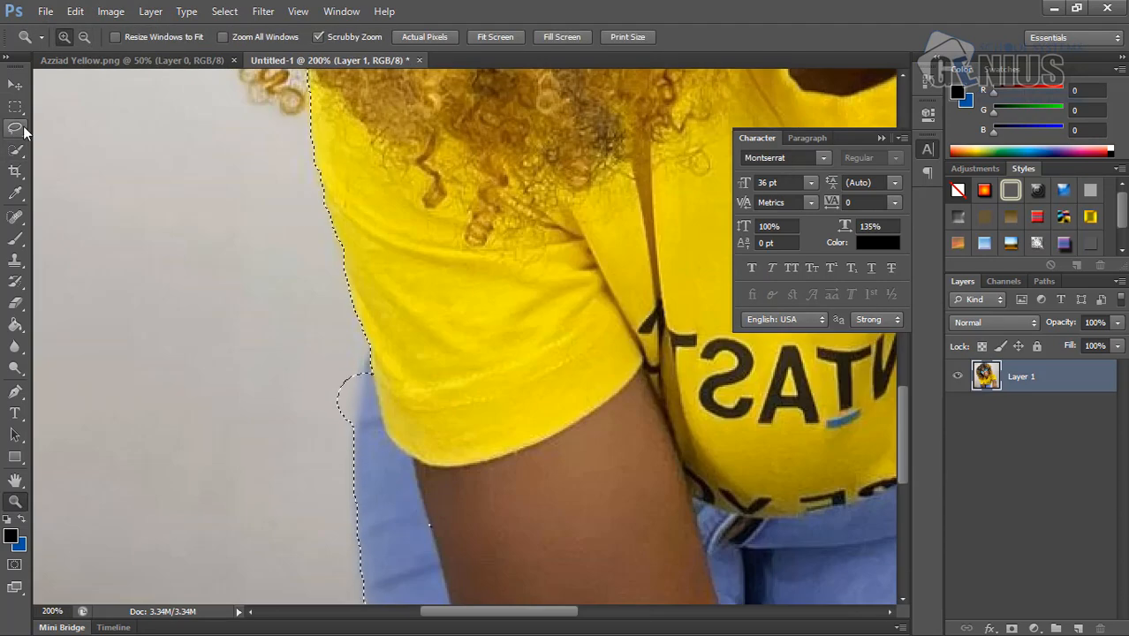
left_click(17, 129)
left_click(16, 151)
left_click(332, 405)
- Subtract the stray curls along the left side of the hair from the background selection
scroll(332, 405, "up", 5)
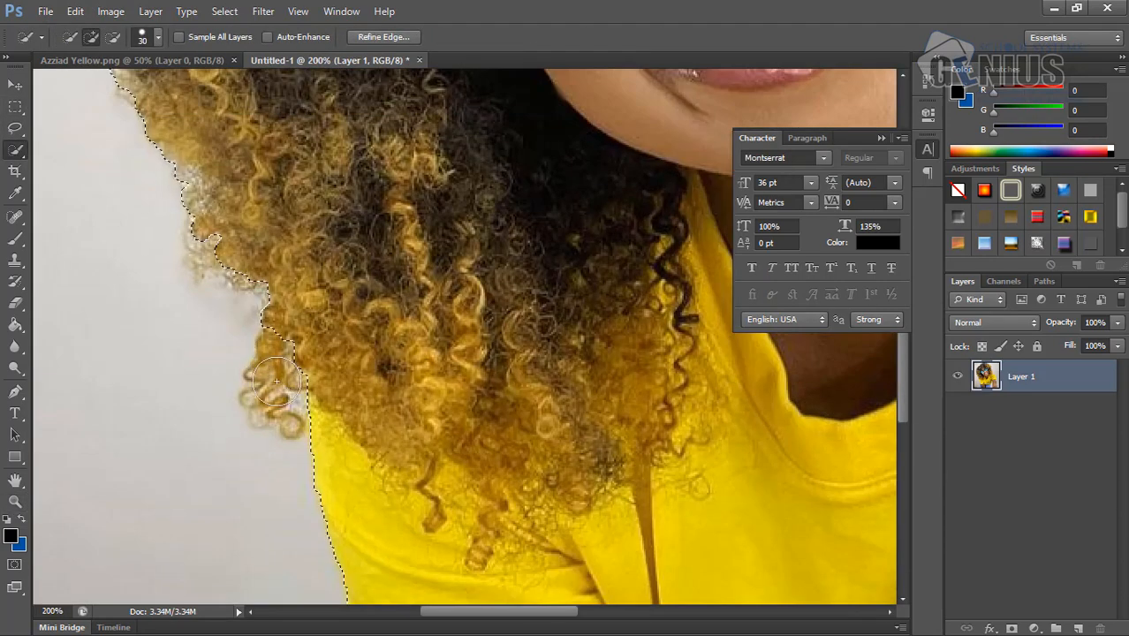
mouse_move(262, 425)
left_mouse_down()
mouse_move(265, 390)
mouse_move(237, 350)
mouse_move(235, 256)
left_mouse_up()
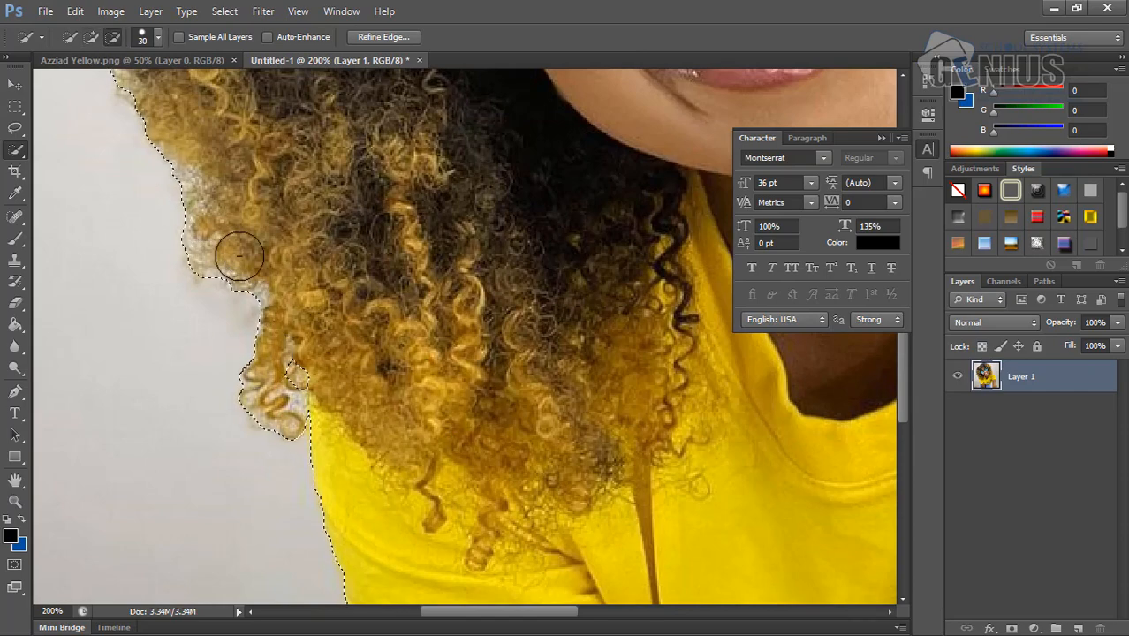
scroll(235, 256, "up", 5)
left_click(112, 37)
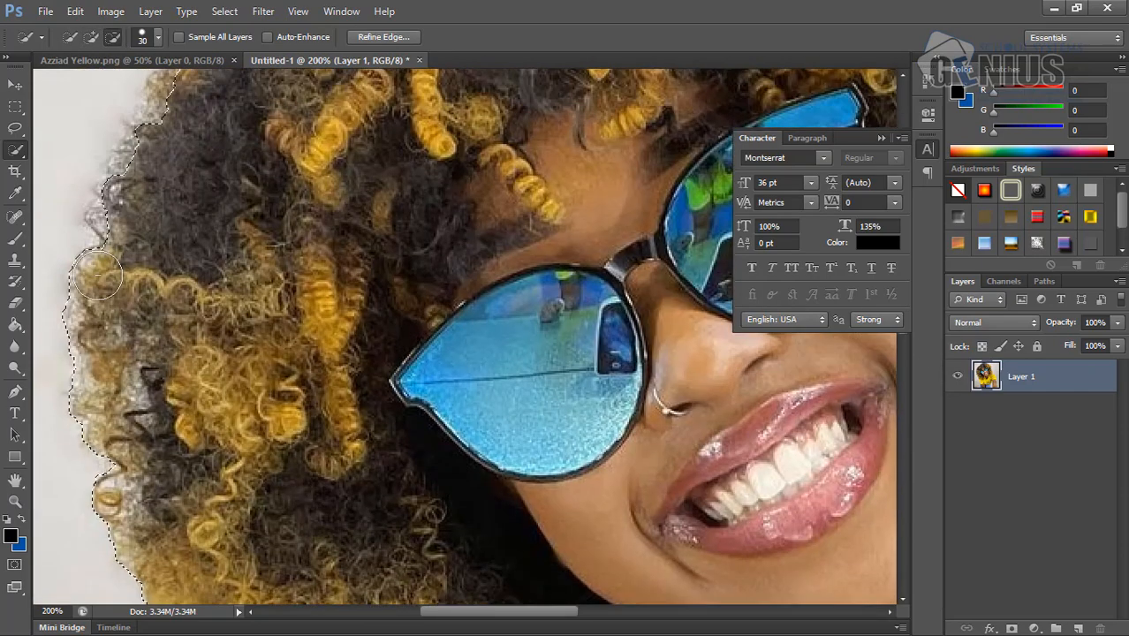
scroll(707, 292, "up", 5)
scroll(846, 219, "up", 1)
left_click(881, 138)
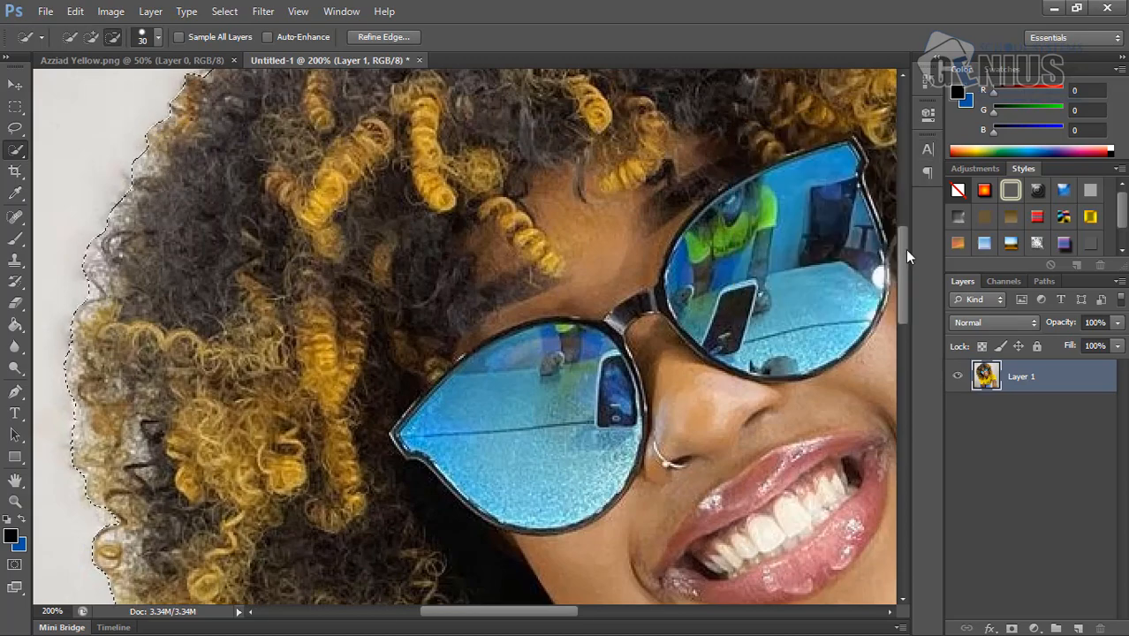
left_click_drag(904, 250, 904, 209)
scroll(401, 123, "up", 5)
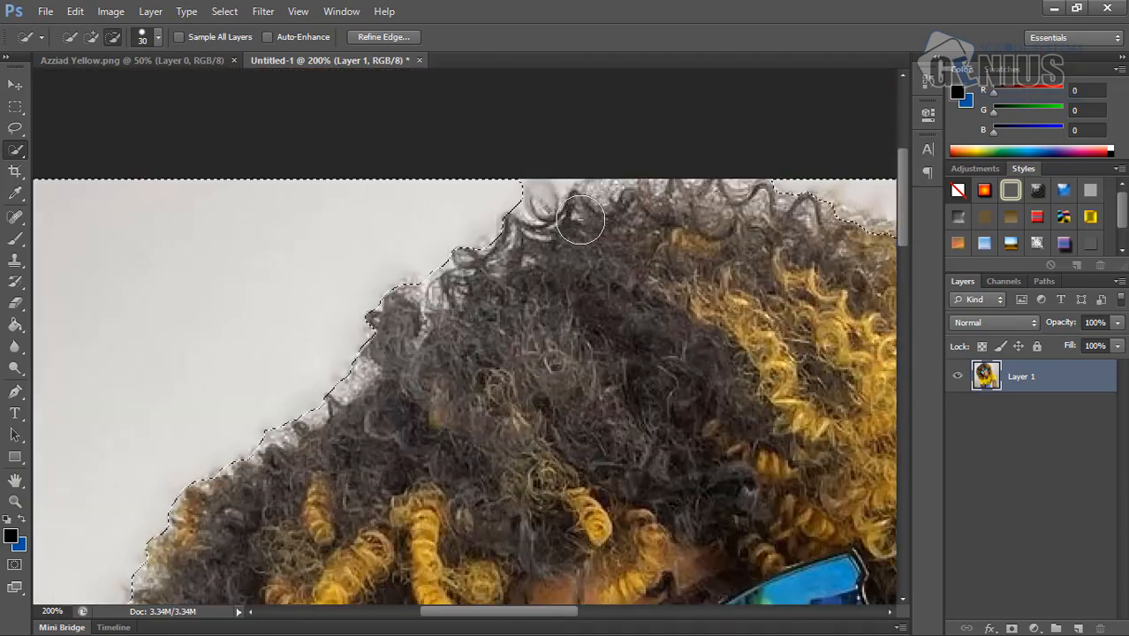
- Refine the selection along the right side of the hair, adding background between the curls with an 11 px brush
left_click_drag(492, 613, 600, 613)
mouse_move(456, 333)
left_mouse_down()
mouse_move(353, 257)
mouse_move(597, 456)
mouse_move(622, 461)
left_mouse_up()
left_click_drag(902, 234, 902, 271)
left_click(158, 38)
left_click_drag(164, 69, 147, 69)
left_click(648, 302)
left_click_drag(647, 302, 620, 302)
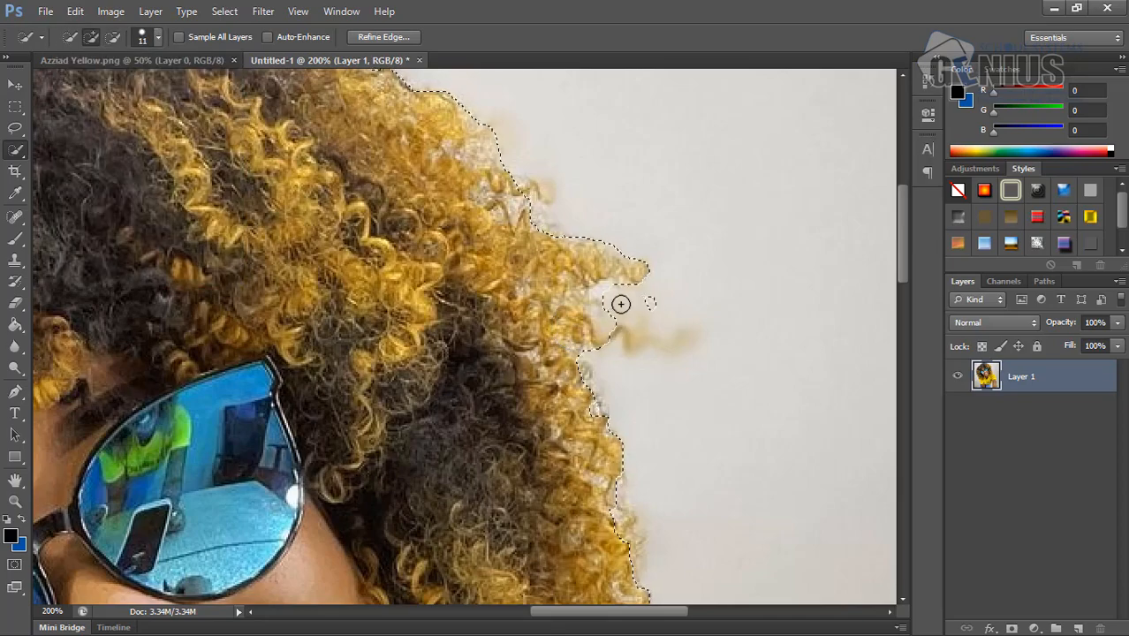
scroll(621, 303, "down", 3)
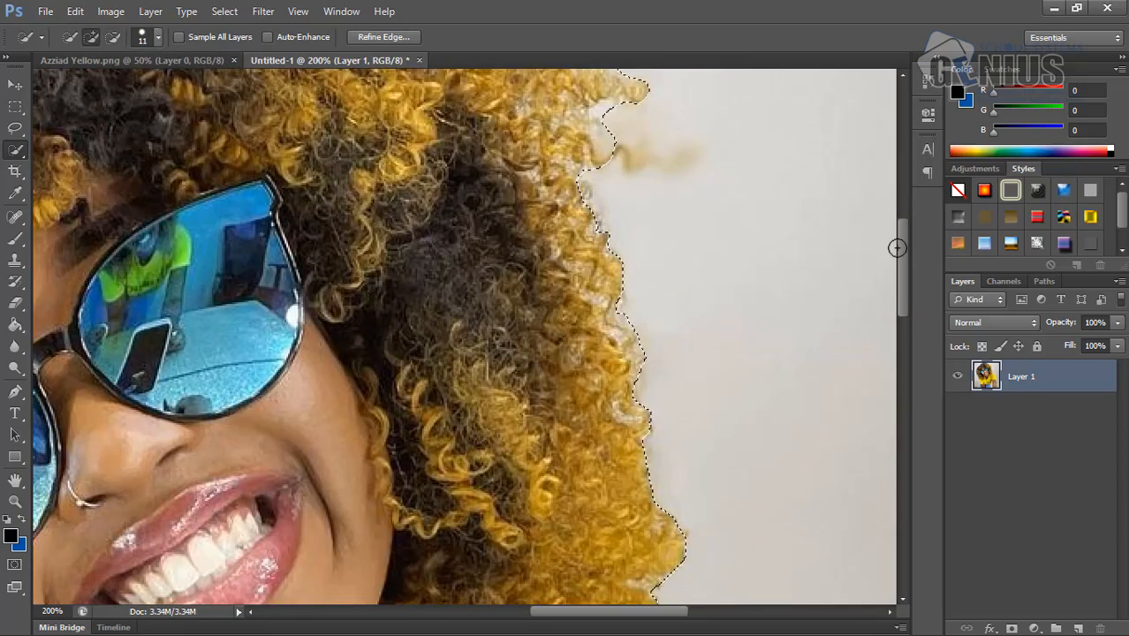
- Subtract the shirt edge beside the upper arm from the selection with a 6 px Quick Selection brush
left_click_drag(895, 245, 898, 481)
left_click(15, 502)
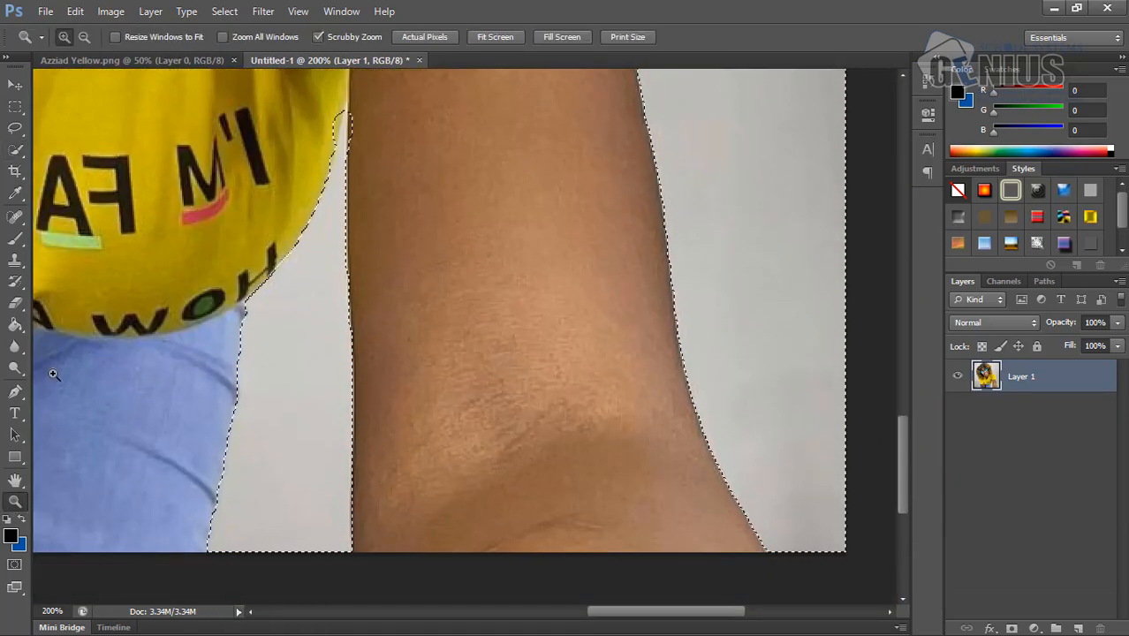
left_click(338, 132)
left_click(339, 132)
scroll(339, 133, "up", 3)
left_click(15, 150)
left_click(157, 37)
left_click_drag(77, 90, 73, 90)
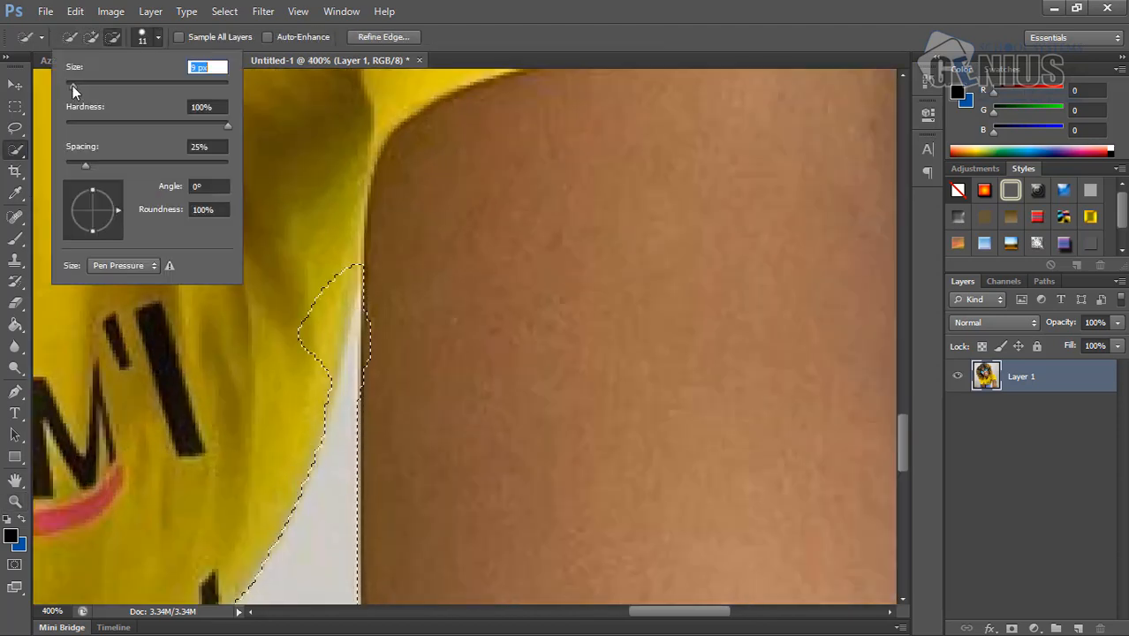
left_click_drag(315, 314, 342, 279)
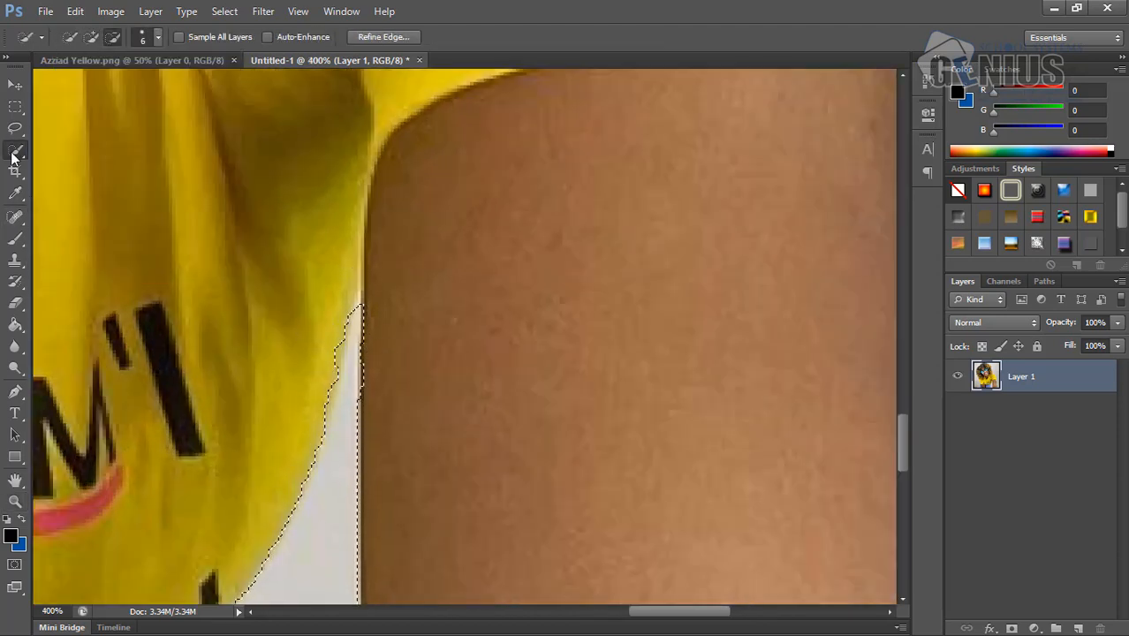
- Erase the selected background between the shirt, jeans and arm with a 22 px Eraser
left_click(15, 303)
left_click(83, 38)
left_click_drag(25, 91, 36, 91)
mouse_move(349, 340)
left_mouse_down()
mouse_move(338, 495)
mouse_move(297, 597)
left_mouse_up()
left_click_drag(896, 445, 887, 468)
mouse_move(318, 477)
left_mouse_down()
mouse_move(181, 497)
mouse_move(233, 600)
left_mouse_up()
left_click_drag(902, 461, 902, 487)
mouse_move(166, 360)
left_mouse_down()
mouse_move(323, 591)
mouse_move(338, 590)
left_mouse_up()
left_click_drag(902, 504, 902, 543)
mouse_move(340, 305)
left_mouse_down()
mouse_move(148, 300)
mouse_move(368, 163)
left_mouse_up()
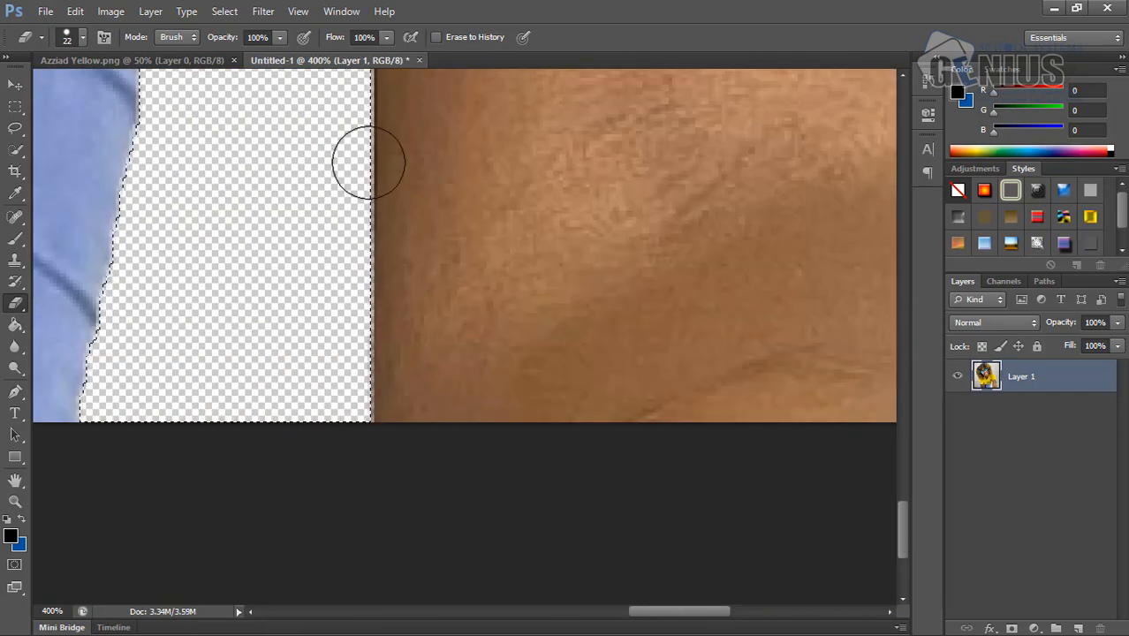
- Erase the selected background along the outer side of the forearm in the photo's lower right area
left_click_drag(680, 611, 768, 611)
mouse_move(448, 318)
left_mouse_down()
mouse_move(506, 457)
mouse_move(636, 209)
left_mouse_up()
left_click_drag(902, 528, 902, 488)
mouse_move(548, 459)
left_mouse_down()
mouse_move(311, 358)
mouse_move(462, 231)
mouse_move(305, 126)
left_mouse_up()
- Set the Eraser size to 58 px and erase the background to the right of the shoulder and hair
left_click(15, 501)
left_click(418, 166, "alt")
left_click(418, 166, "alt")
left_click(15, 303)
left_click(82, 37)
left_click_drag(35, 91, 53, 91)
mouse_move(364, 220)
left_mouse_down()
mouse_move(433, 454)
mouse_move(504, 131)
left_mouse_up()
left_click_drag(901, 374, 901, 308)
mouse_move(460, 309)
left_mouse_down()
mouse_move(216, 148)
mouse_move(481, 136)
left_mouse_up()
left_click_drag(902, 305, 902, 226)
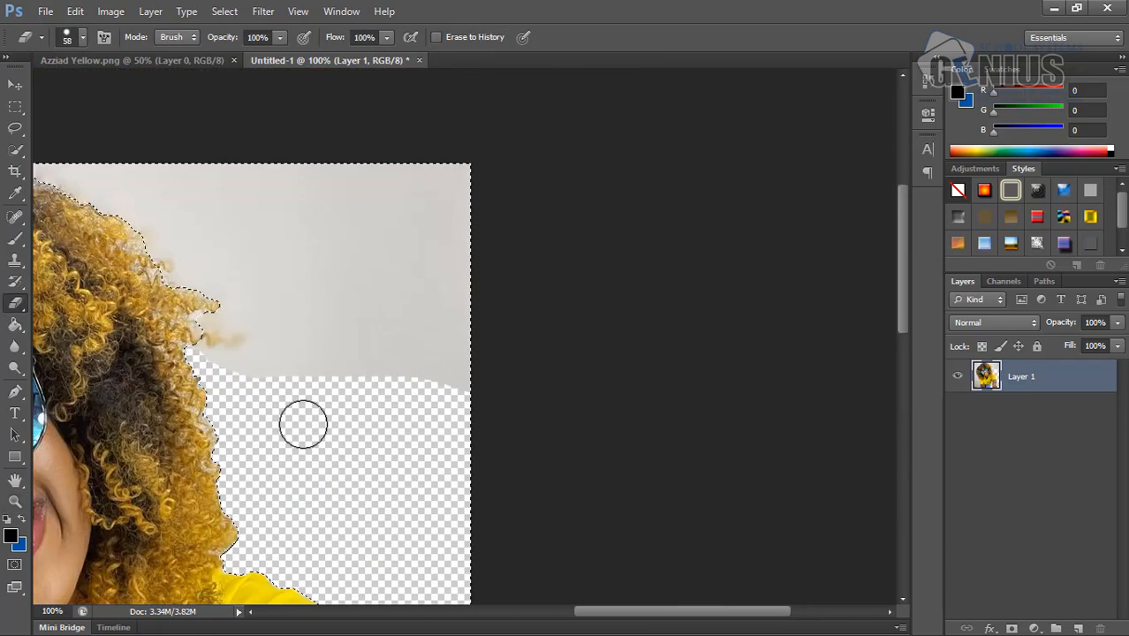
mouse_move(303, 423)
left_mouse_down()
mouse_move(580, 156)
mouse_move(277, 128)
left_mouse_up()
- Erase the selected background above the top of the hair
left_click_drag(680, 611, 579, 611)
left_click_drag(439, 170, 535, 154)
mouse_move(236, 184)
left_mouse_down()
mouse_move(70, 303)
mouse_move(57, 181)
left_mouse_up()
- Erase the background to the left of the hair, sleeve and jeans, and clear the selection
left_click_drag(578, 611, 490, 612)
mouse_move(346, 190)
left_mouse_down()
mouse_move(403, 298)
mouse_move(340, 565)
left_mouse_up()
left_click_drag(902, 265, 902, 302)
left_click_drag(402, 388, 322, 575)
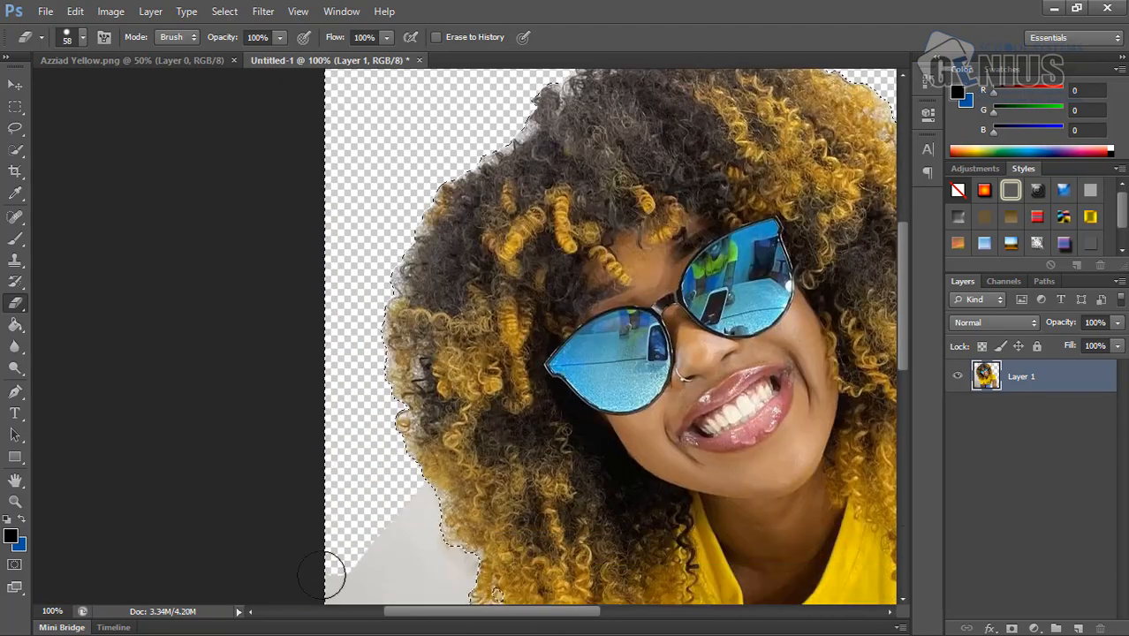
scroll(303, 542, "down", 8)
mouse_move(330, 474)
left_mouse_down()
mouse_move(415, 530)
mouse_move(515, 474)
left_mouse_up()
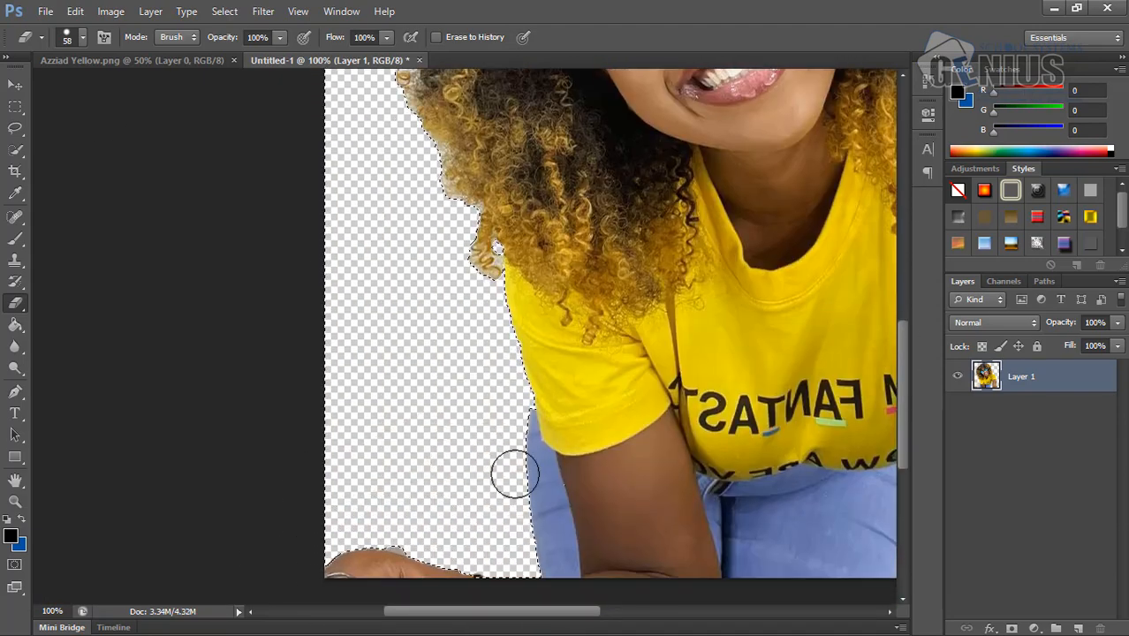
scroll(515, 474, "down", 3)
left_click(15, 149)
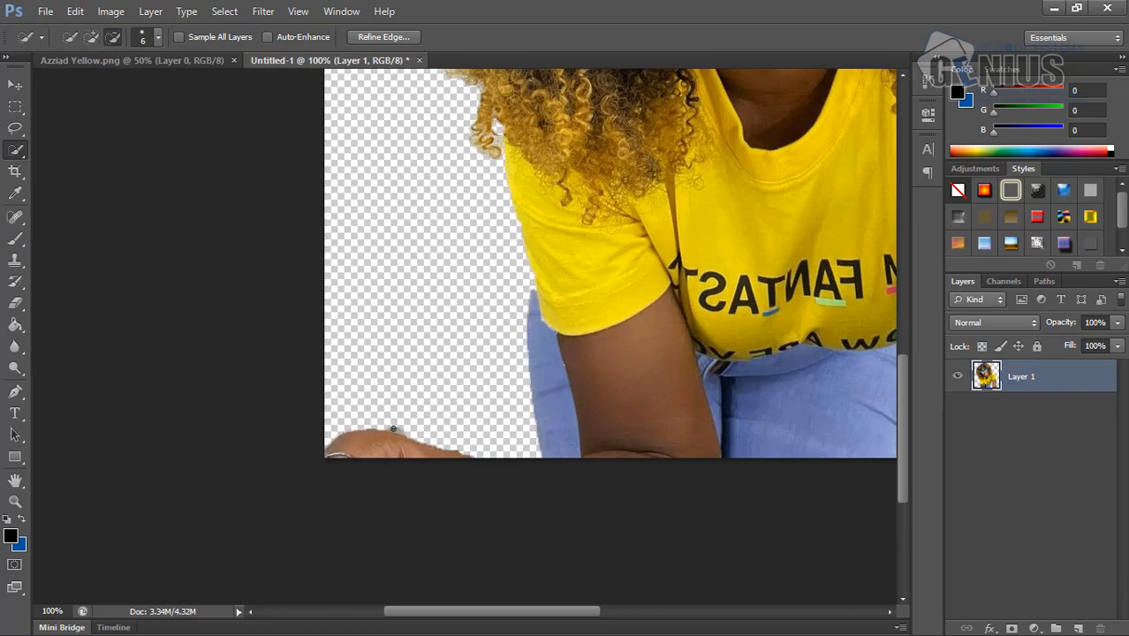
left_click(15, 300)
- Save the cutout in the Azzbiad folder under New Sites 2022 as a Photoshop file named azziad yellow
key("alt+f")
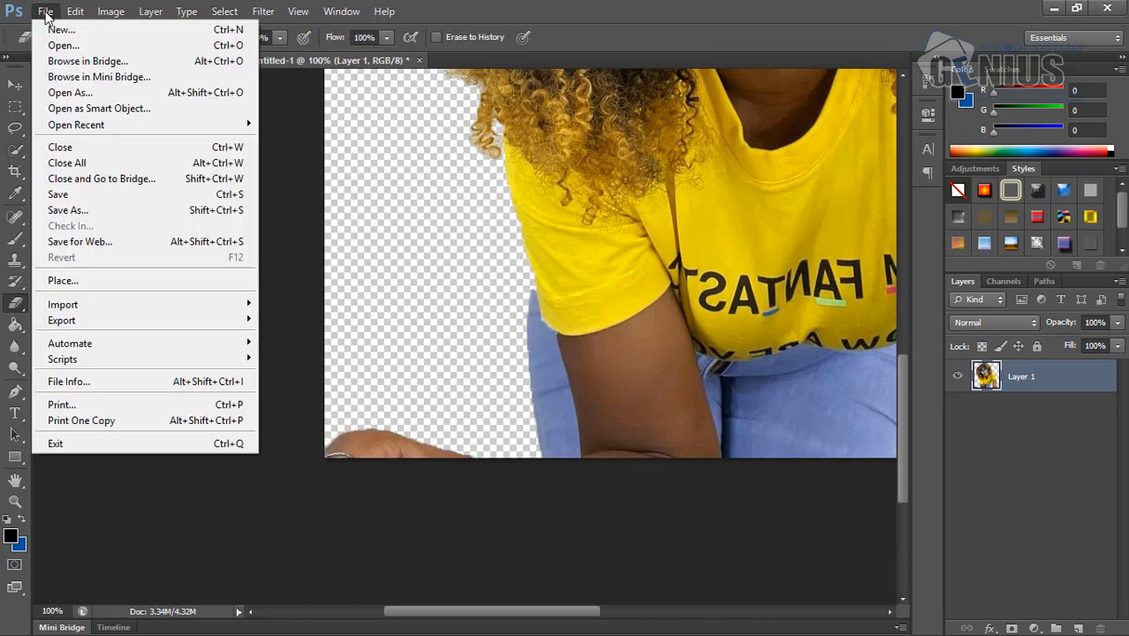
key("a")
left_click(652, 71)
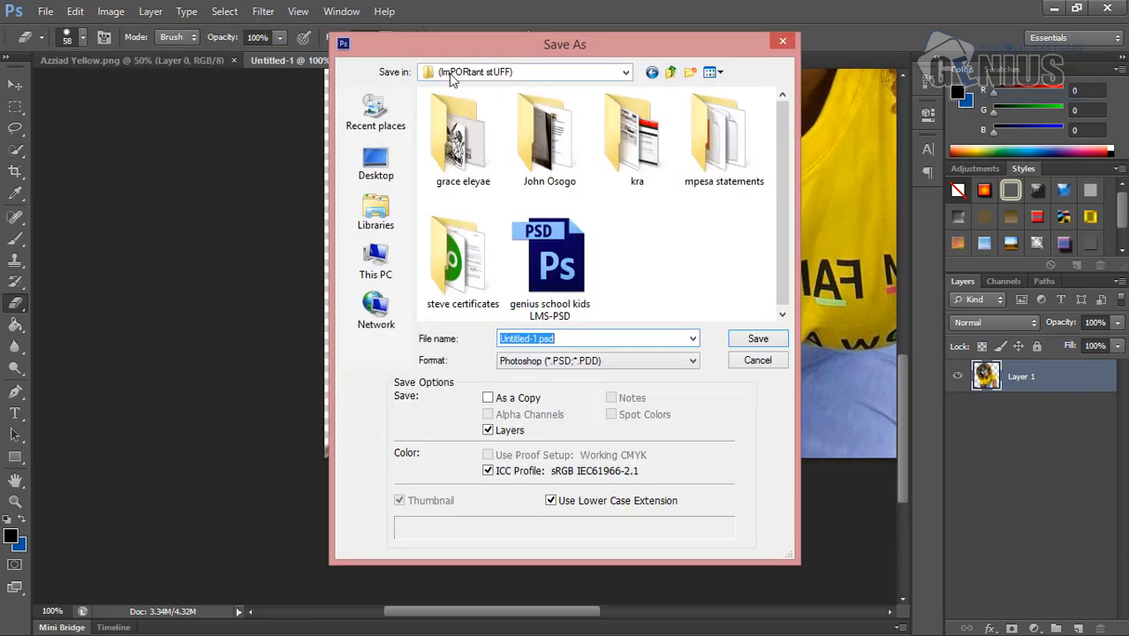
left_click(670, 73)
left_click(670, 72)
left_click(671, 72)
double_click(501, 256)
double_click(459, 113)
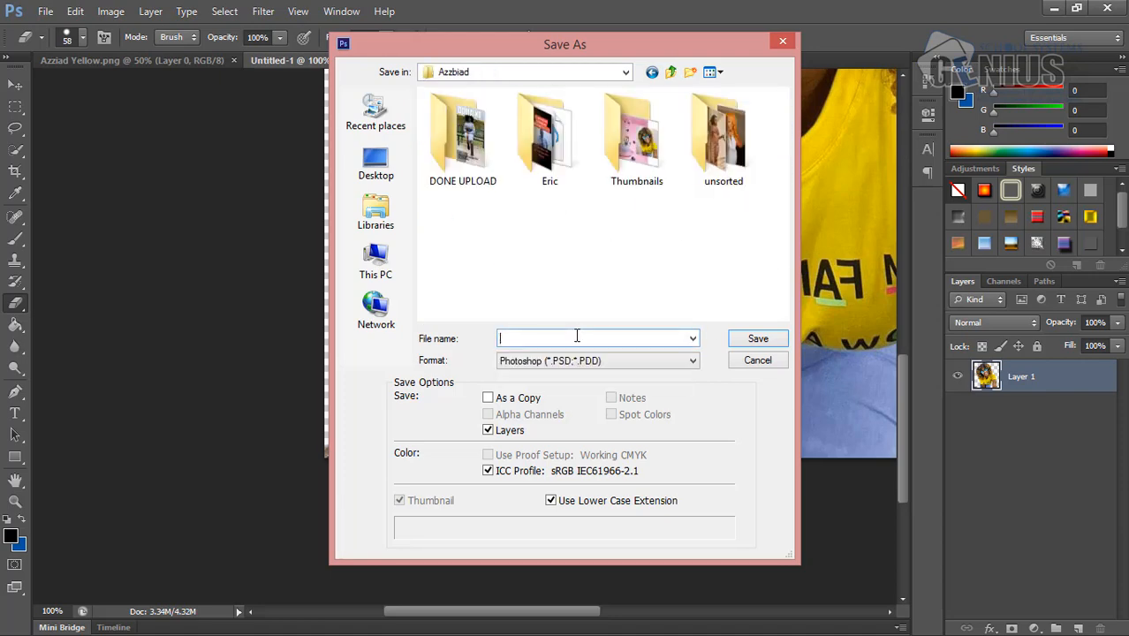
type("azziad yellow")
key("Return")
key("Return")
- Try to save the cutout in PNG format in the Azzbiad folder
left_click(44, 11)
left_click(70, 233)
left_click(598, 360)
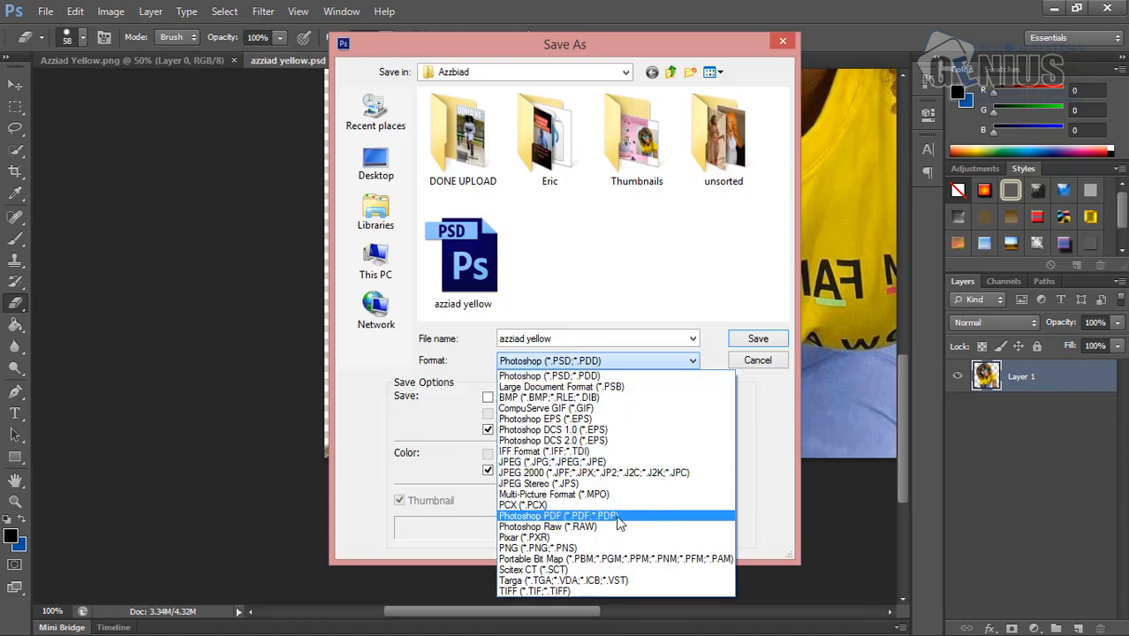
left_click(540, 548)
double_click(493, 260)
left_click(580, 269)
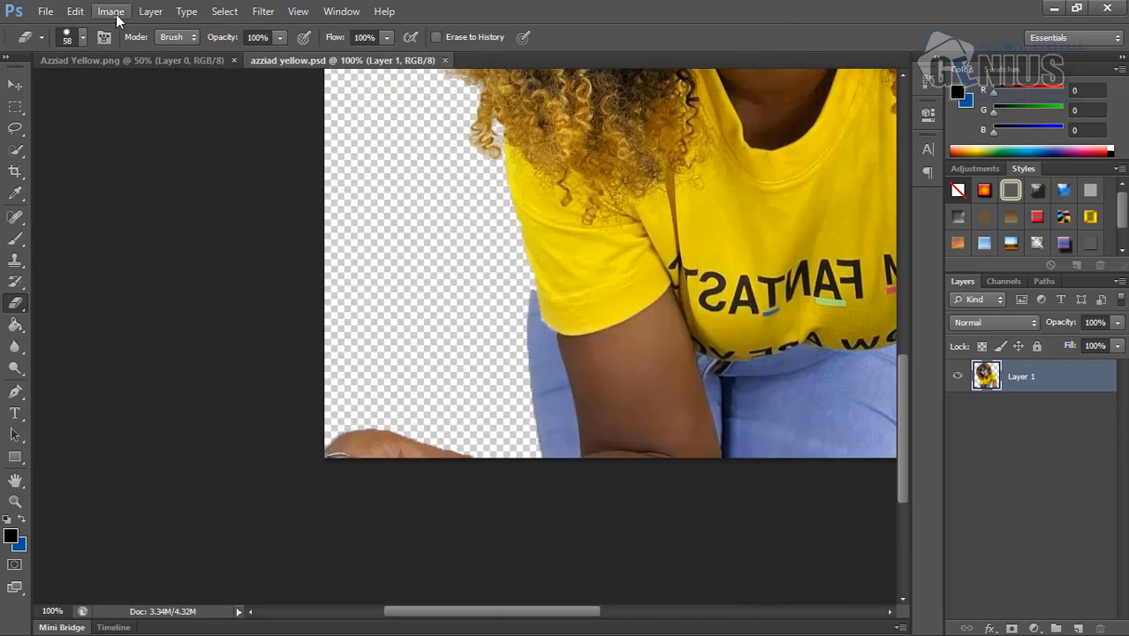
- Save the cutout as a PNG, using an existing picture's file name with 3 appended
left_click(44, 12)
left_click(75, 226)
left_click(598, 361)
left_click(536, 545)
left_click(475, 262)
left_click(627, 339)
type("3")
key("Return")
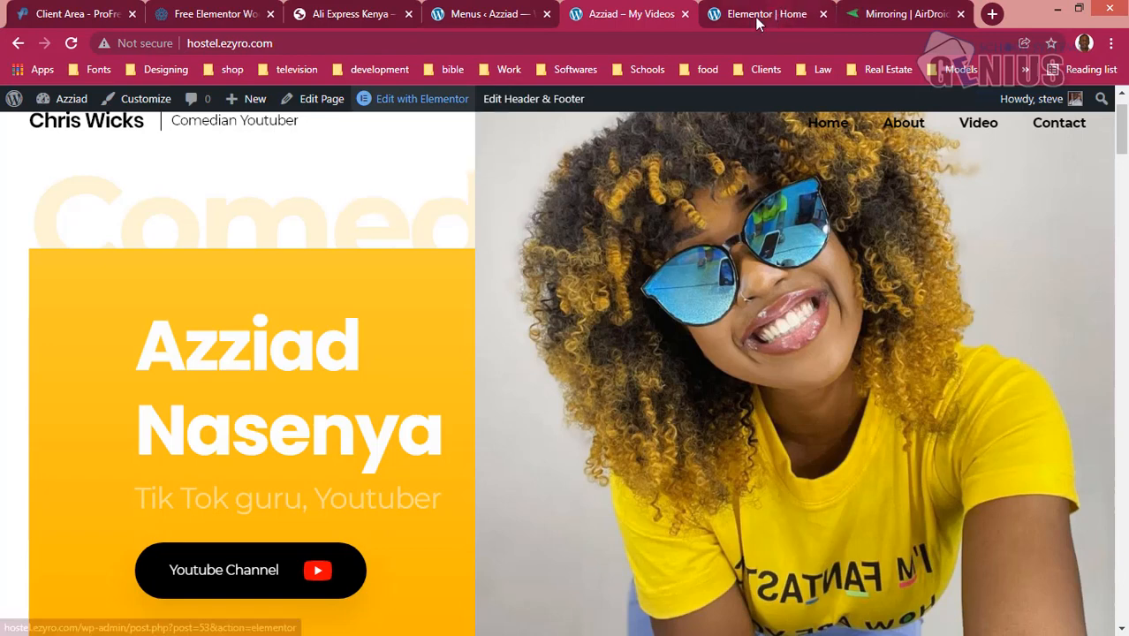
- Switch to the browser and bring up the home page in the Elementor editor
left_click(733, 10)
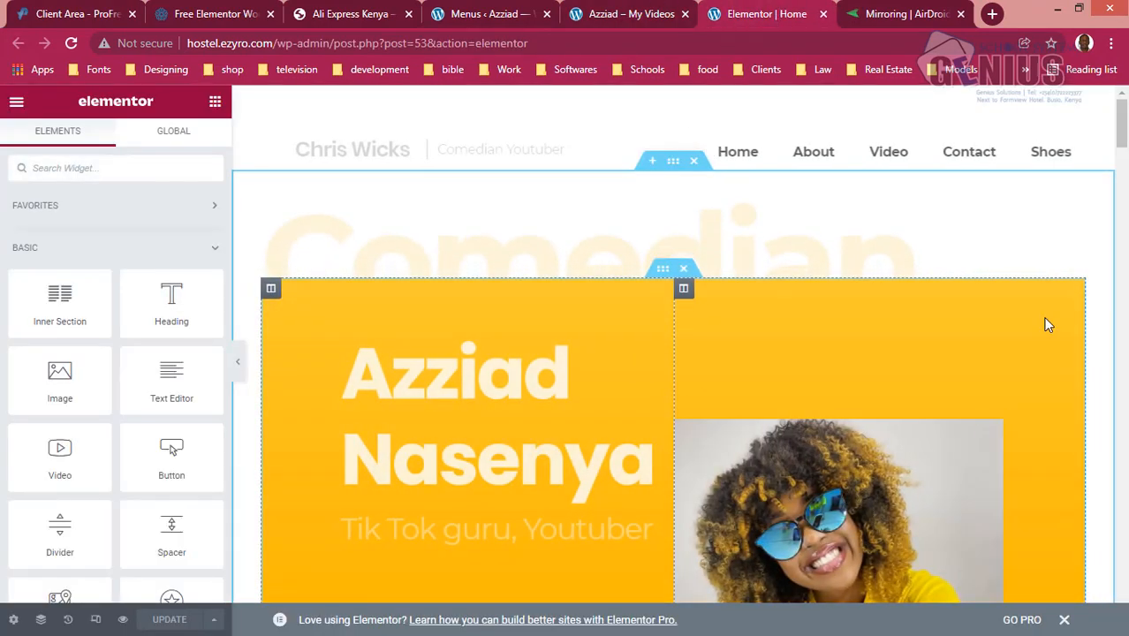
- Upload the picture Azziad Yellow3 from the Azzbiad folder under New Sites 2022 on drive D as the replacement for the hero image
left_click(992, 430)
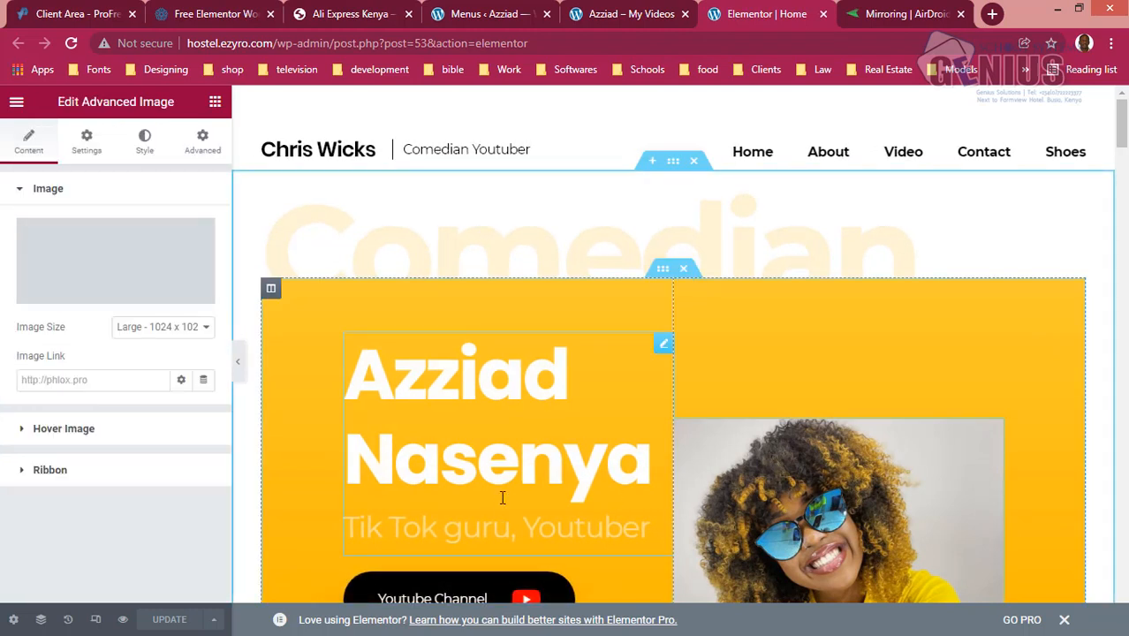
left_click(113, 288)
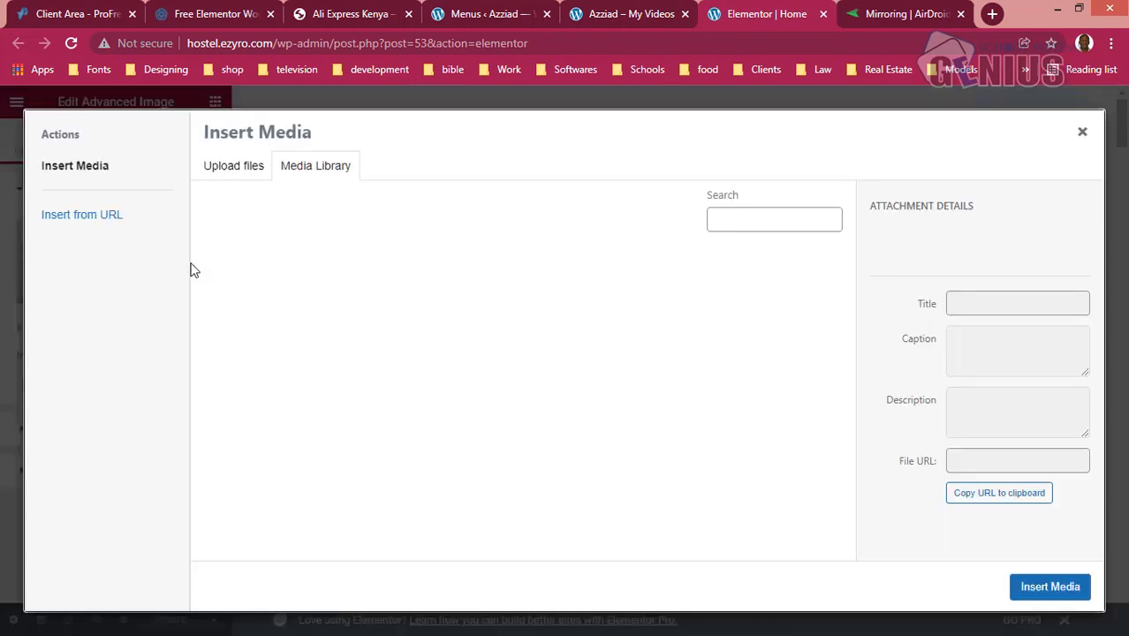
left_click(225, 168)
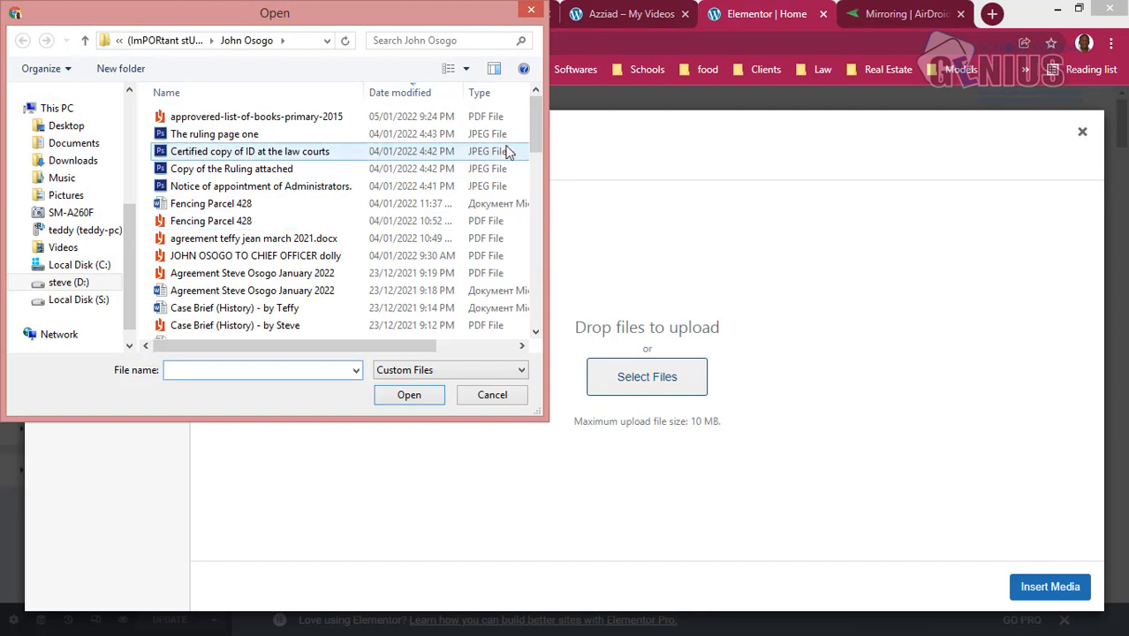
left_click(79, 284)
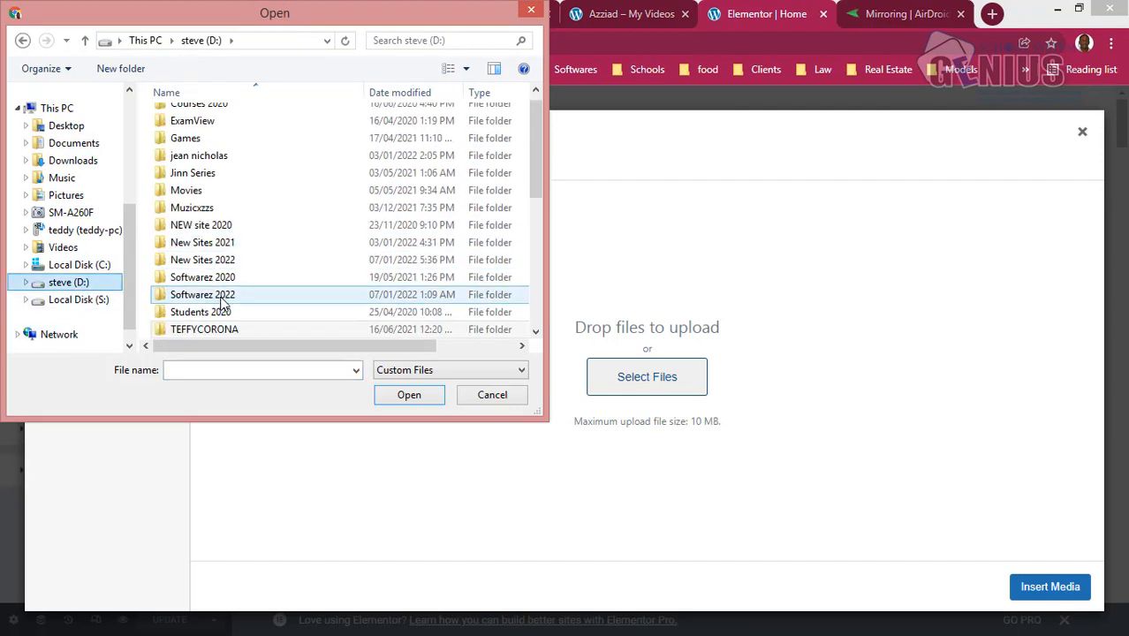
double_click(227, 261)
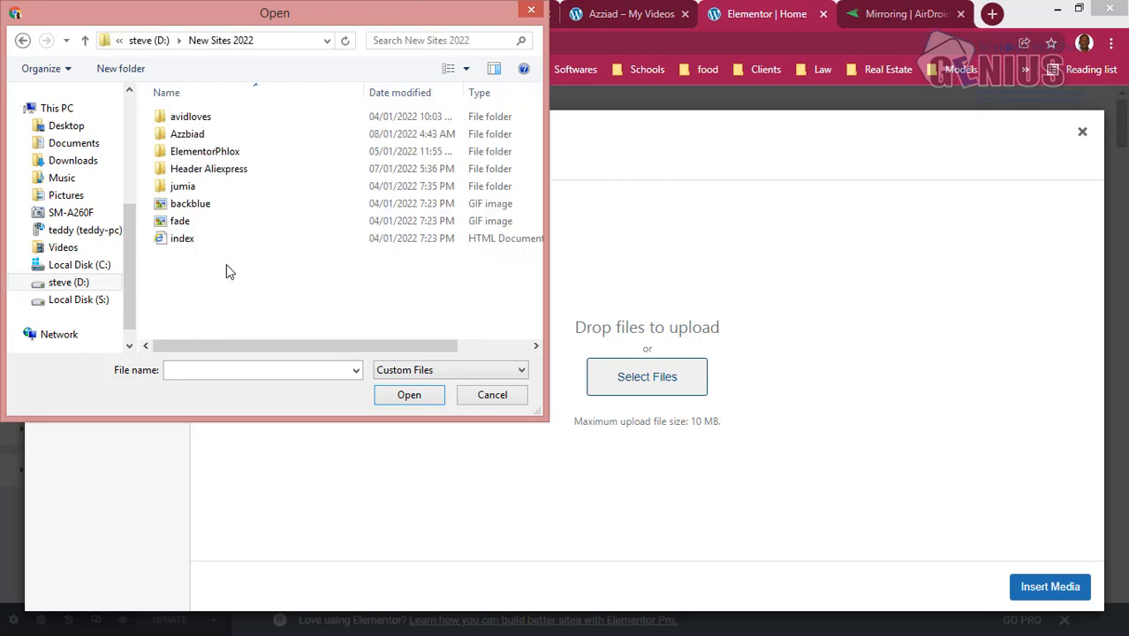
double_click(203, 135)
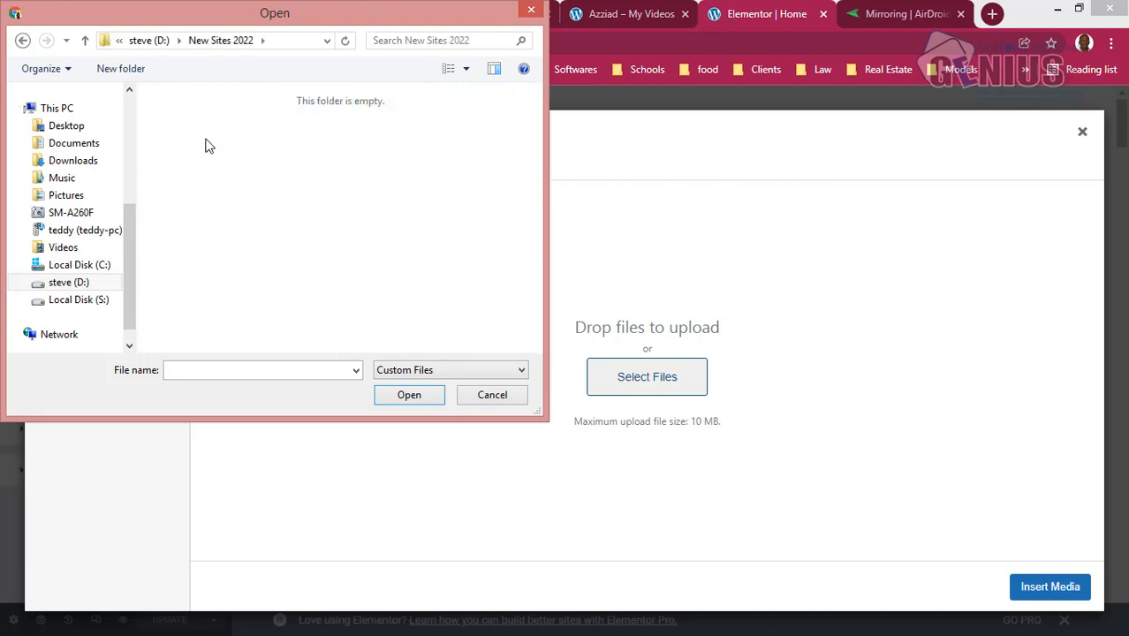
left_click_drag(536, 162, 525, 255)
left_click(400, 257)
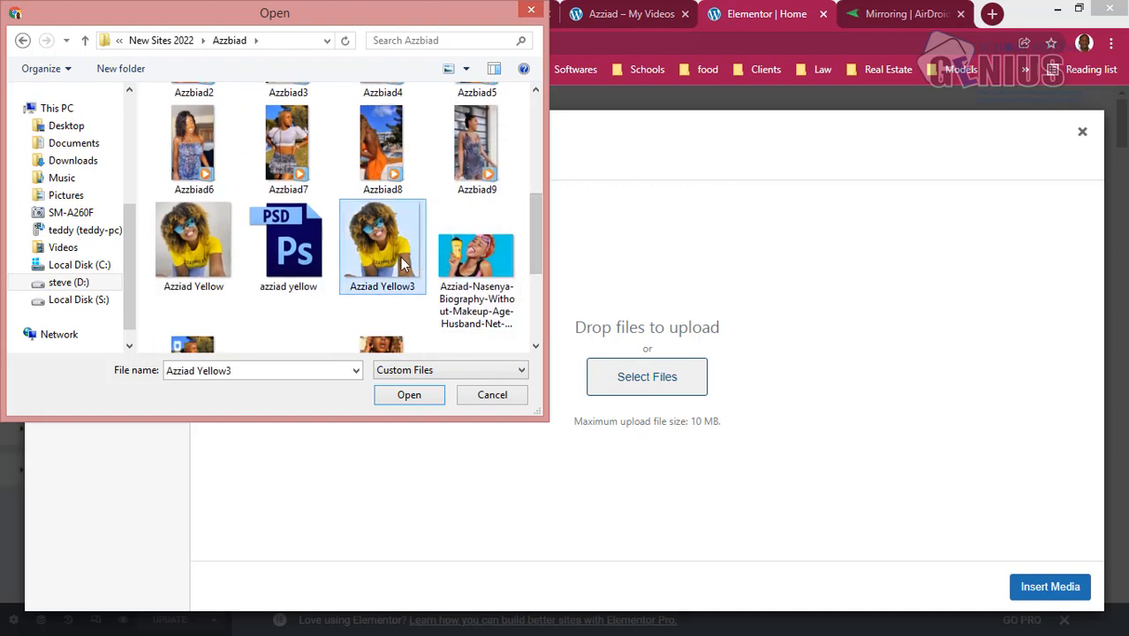
left_click(409, 396)
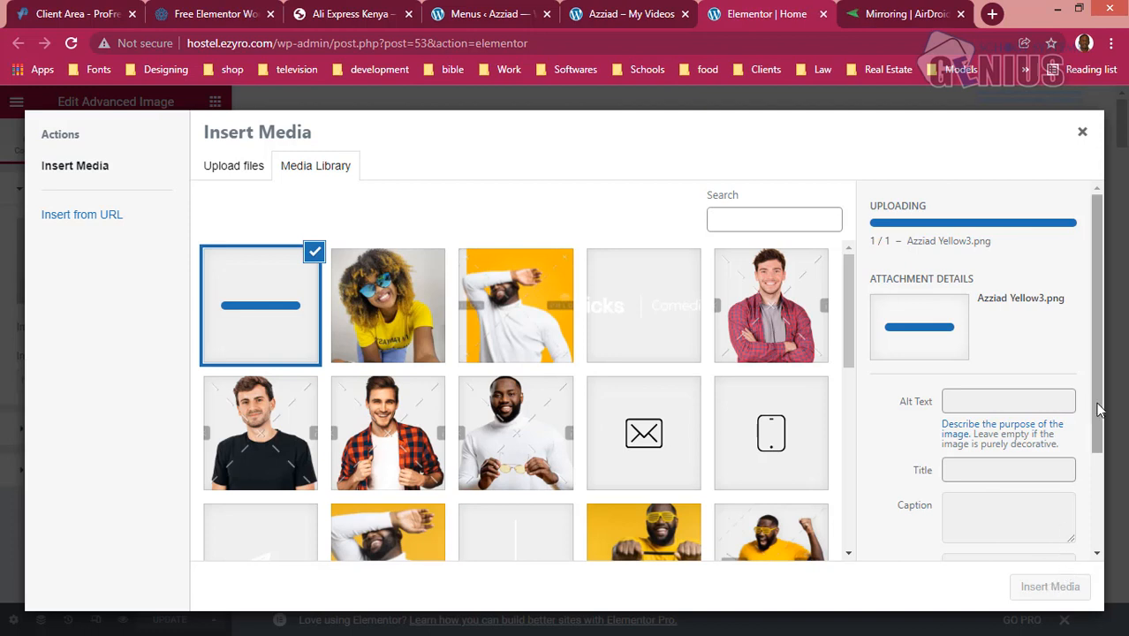
- Insert the uploaded cutout picture into the yellow hero section and update the page
scroll(1093, 395, "down", 1)
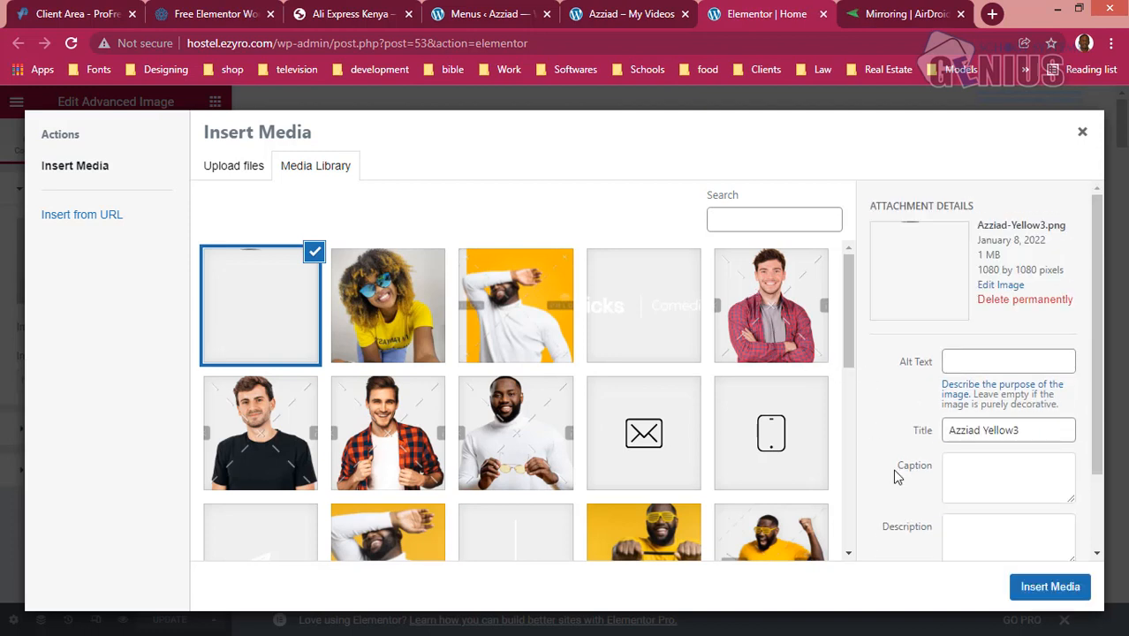
left_click(1049, 586)
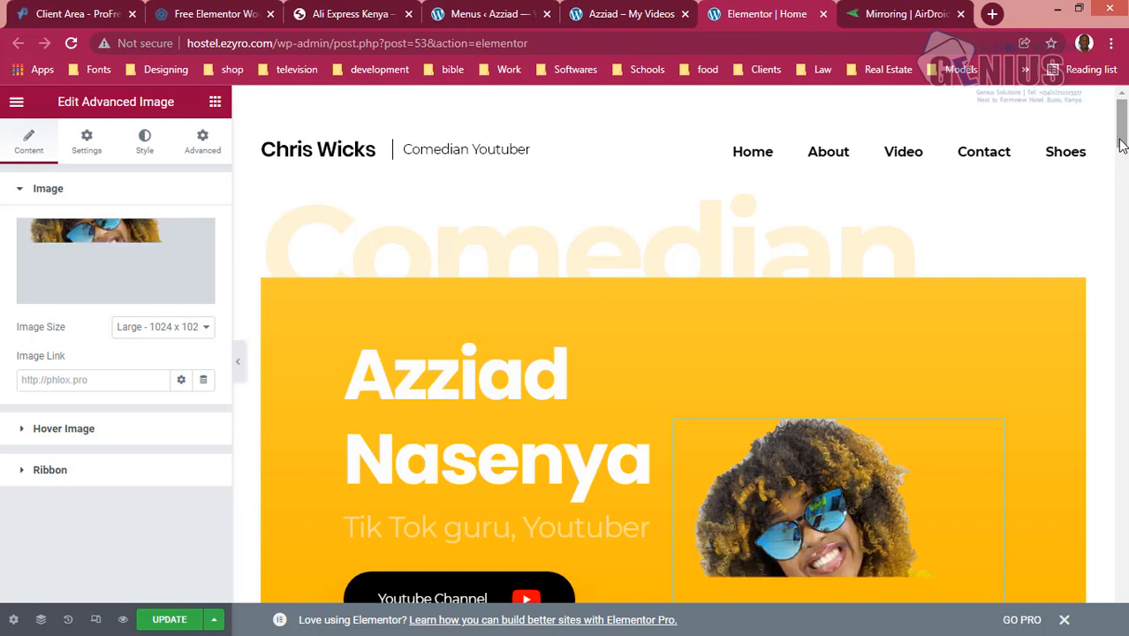
scroll(1122, 154, "down", 2)
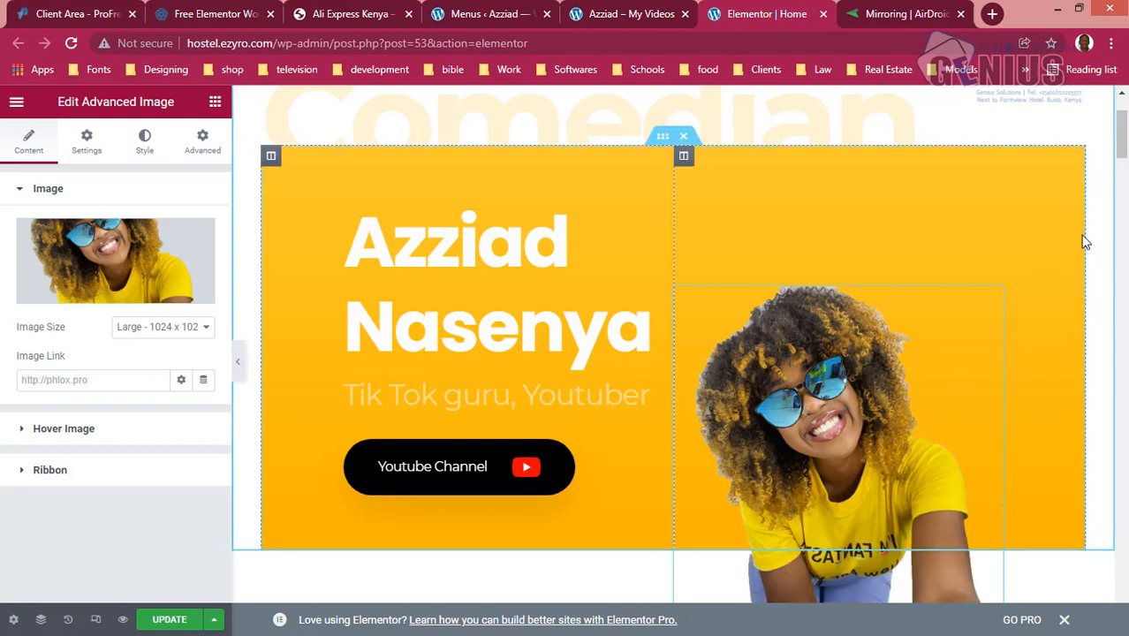
left_click_drag(1125, 156, 1125, 169)
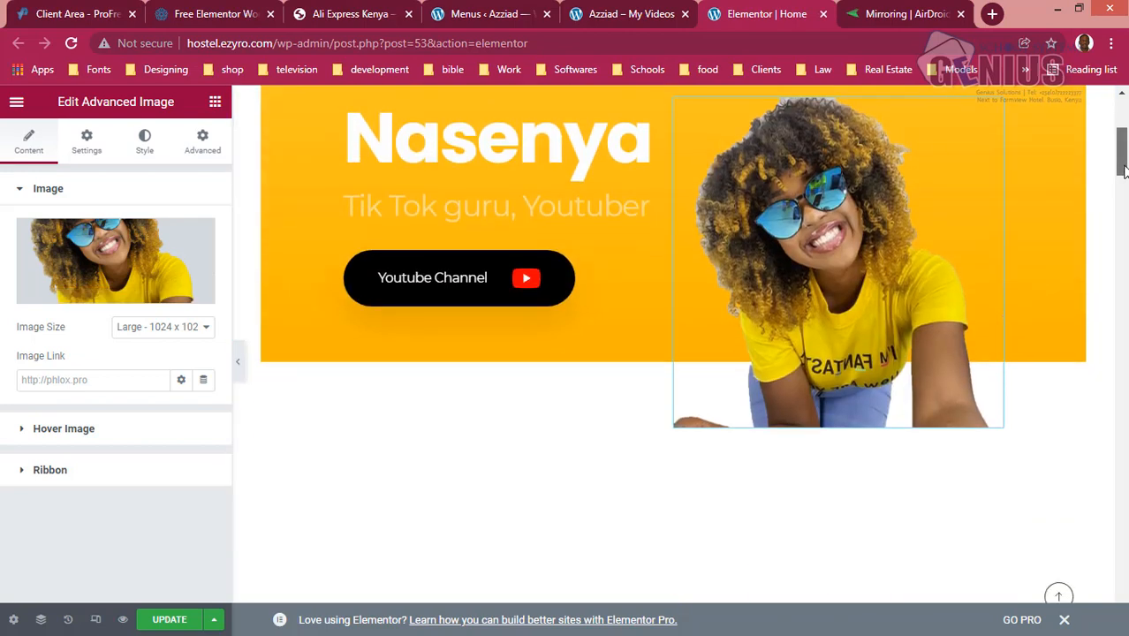
scroll(1124, 169, "down", 1)
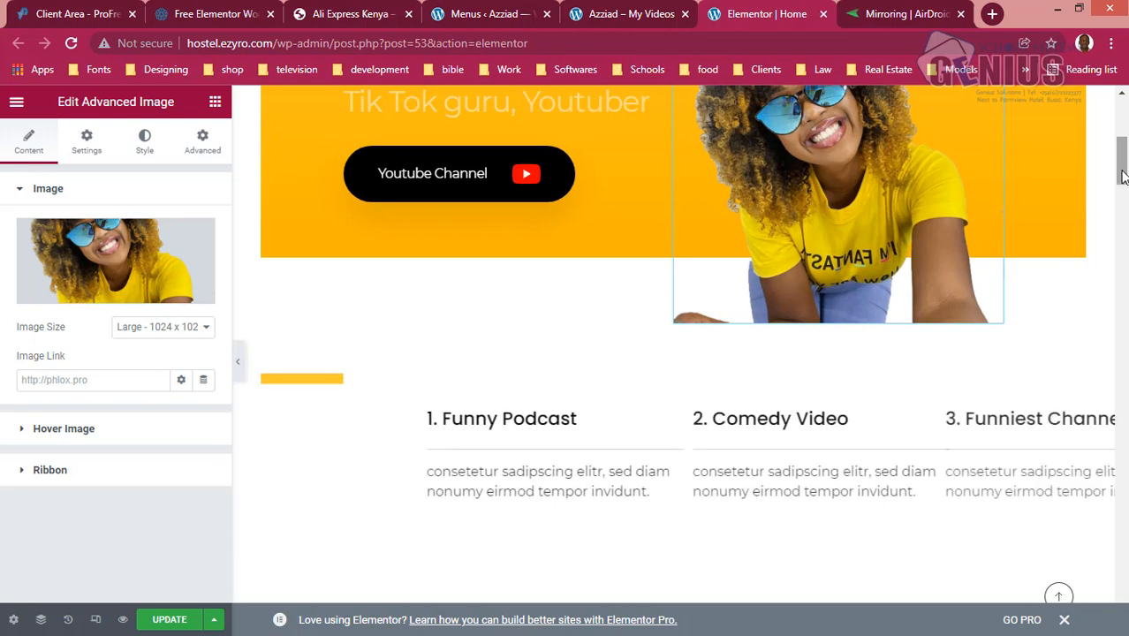
left_click_drag(1124, 169, 1122, 161)
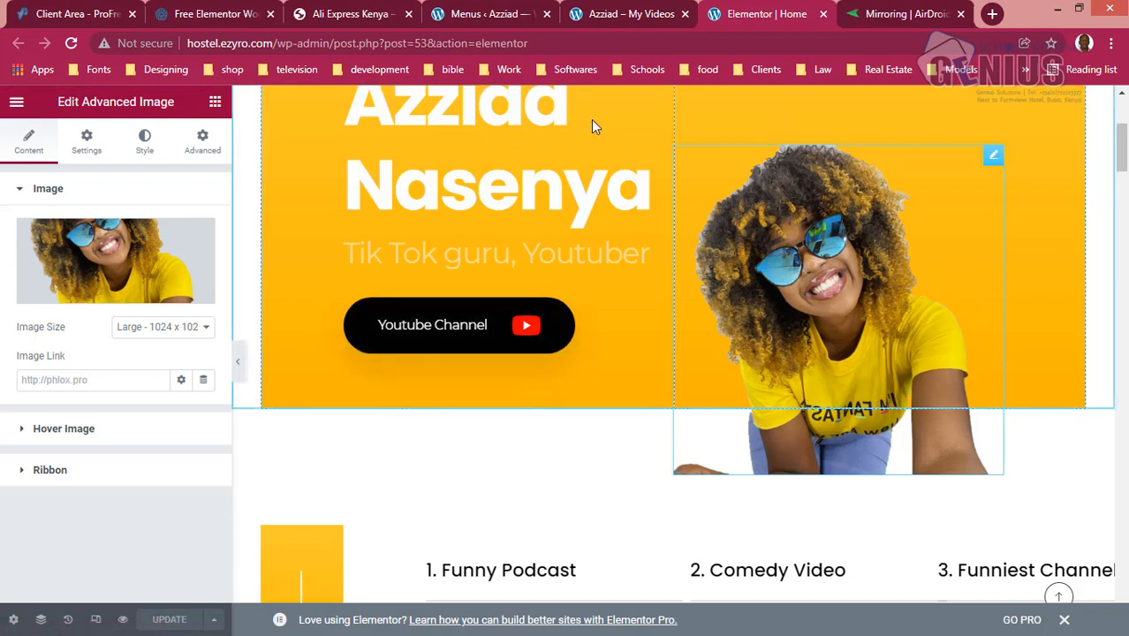
- Check how the new hero picture looks on the live desktop site and on the mirrored phone
left_click(632, 14)
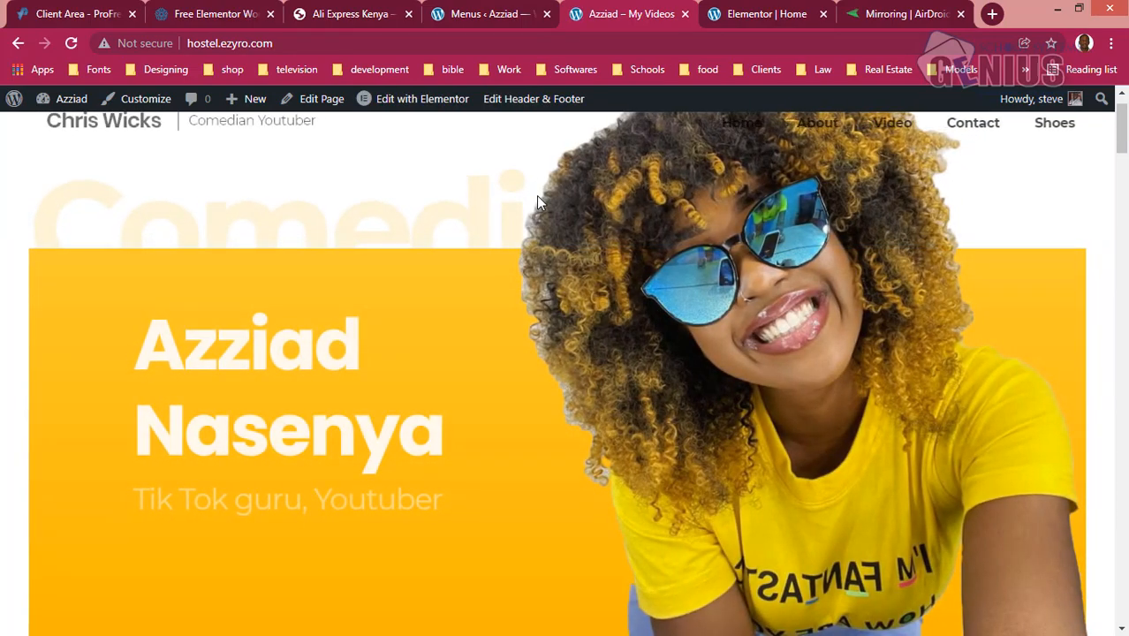
scroll(1124, 117, "up", 1)
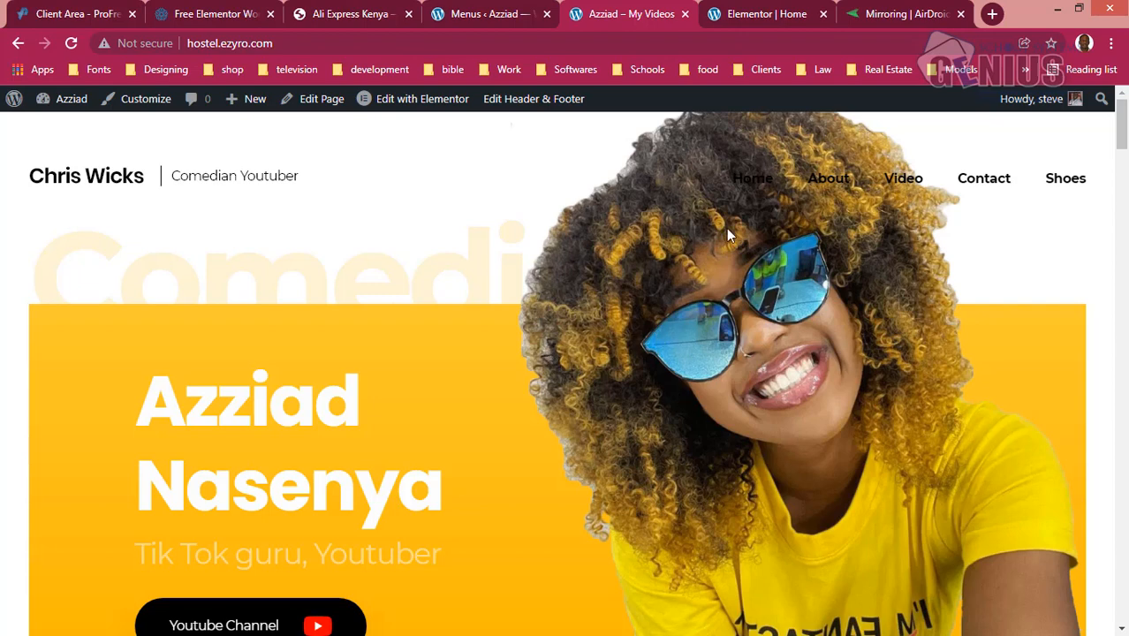
left_click(861, 14)
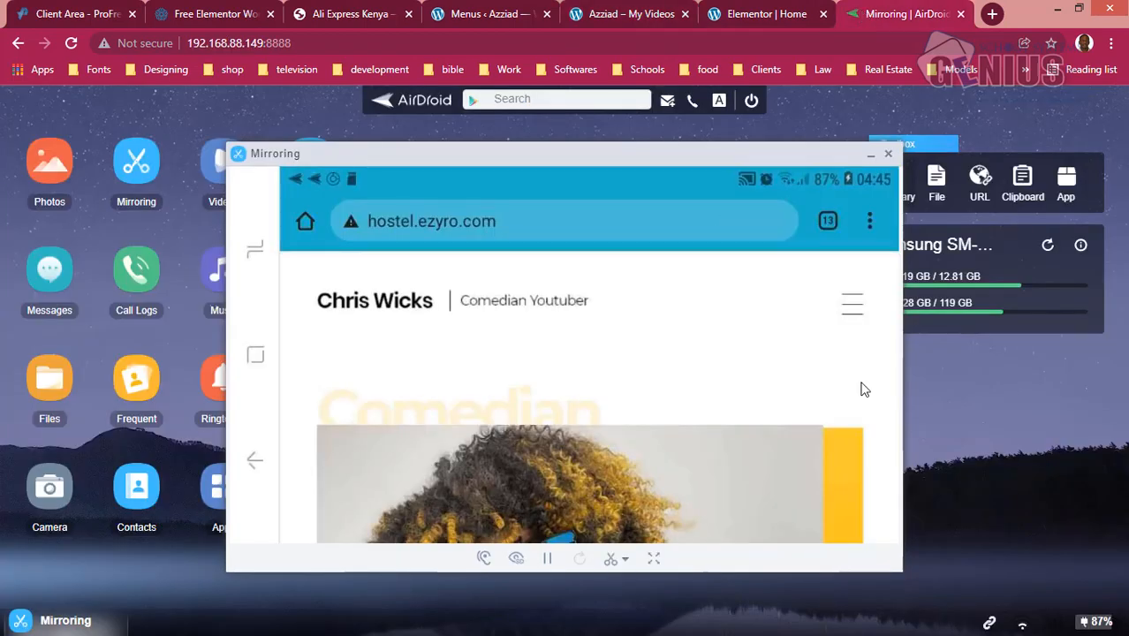
scroll(865, 390, "down", 3)
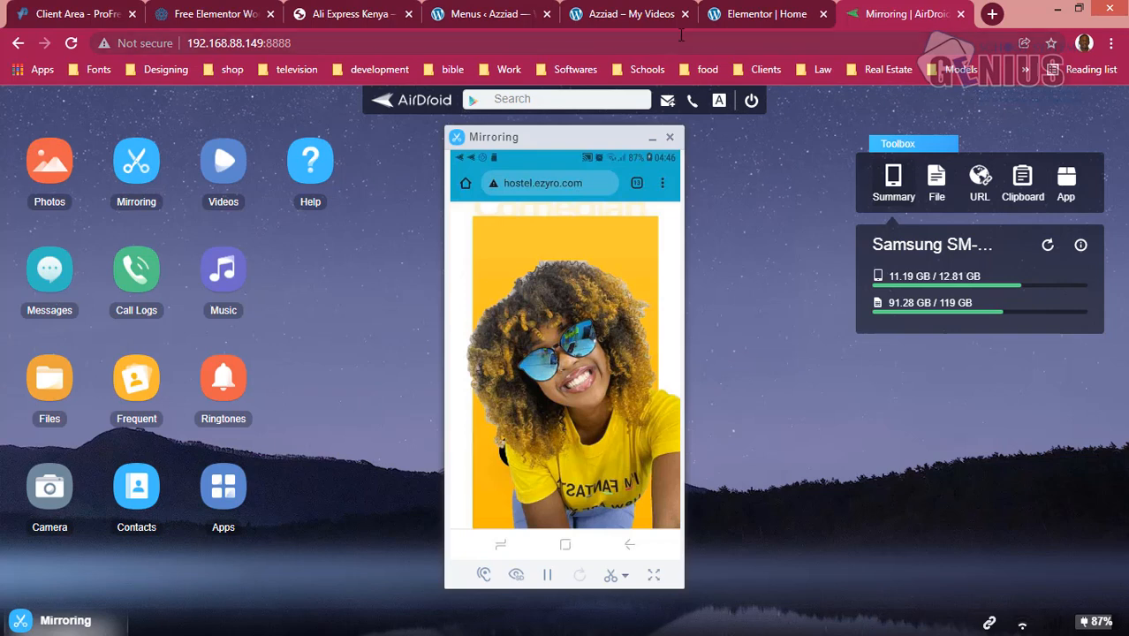
left_click(751, 12)
left_click(659, 12)
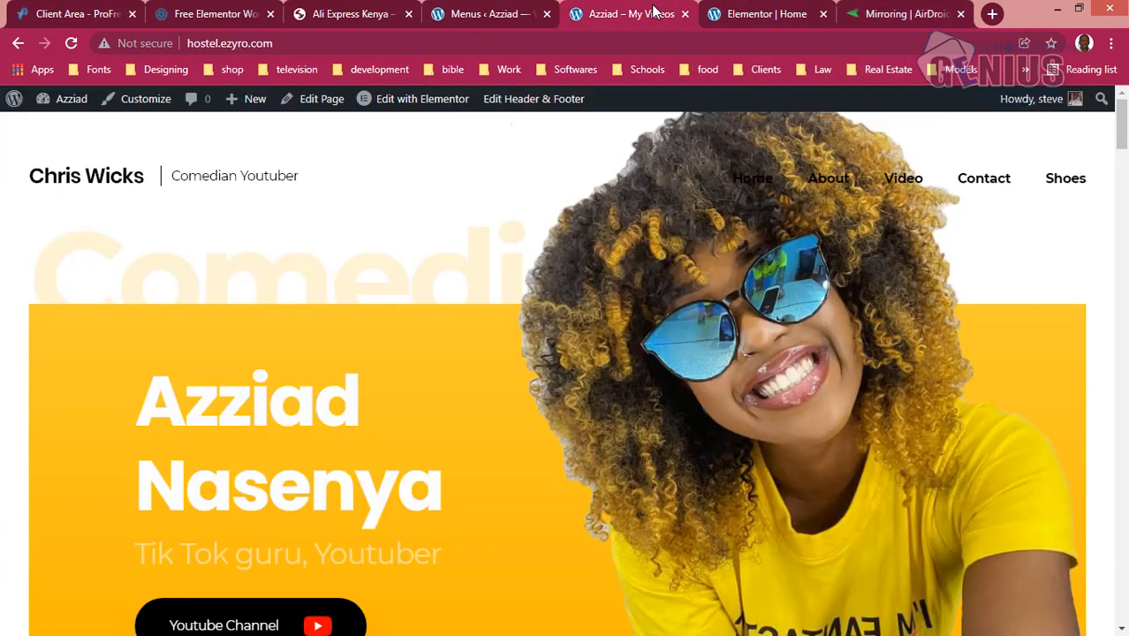
left_click(879, 11)
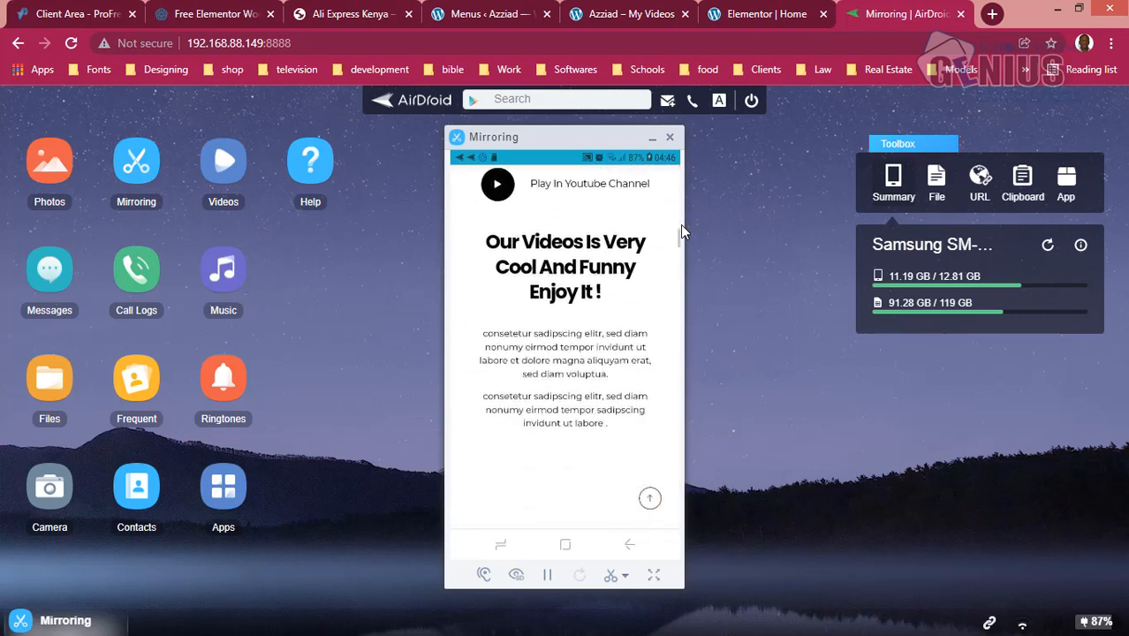
left_click(638, 16)
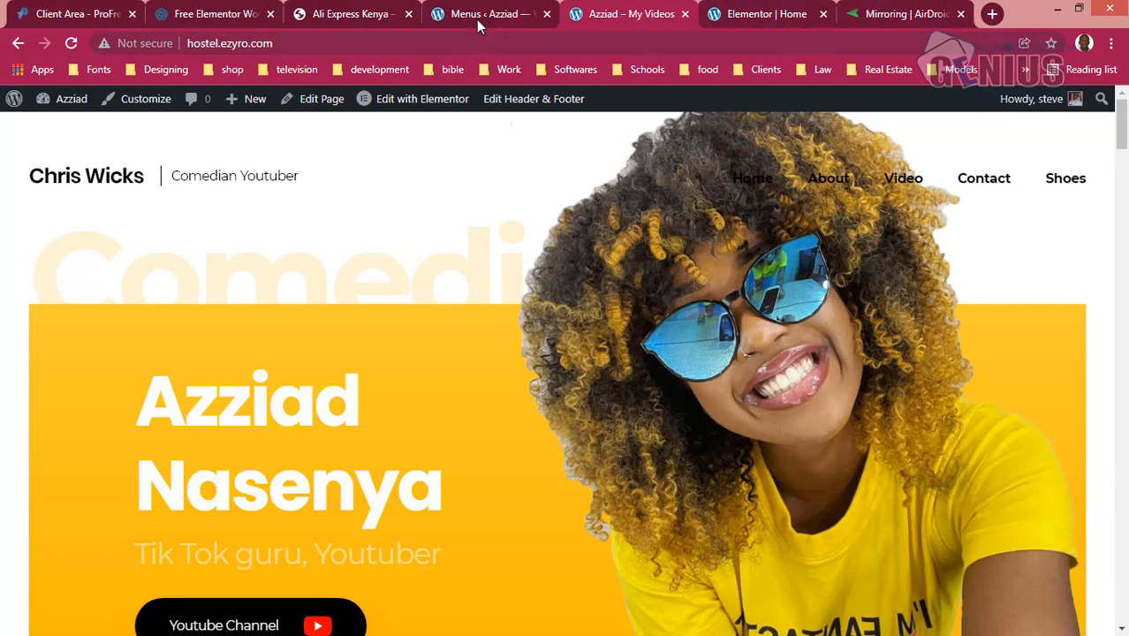
- Create a new WordPress menu named sidebar, discarding unsaved changes on the menu page
left_click(501, 10)
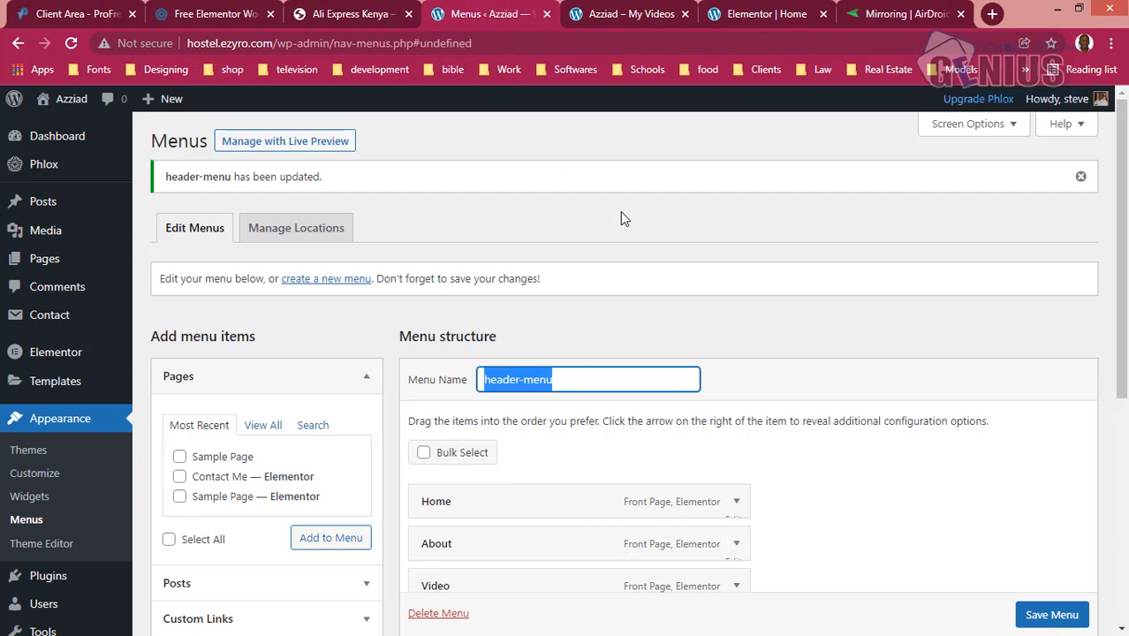
left_click(334, 281)
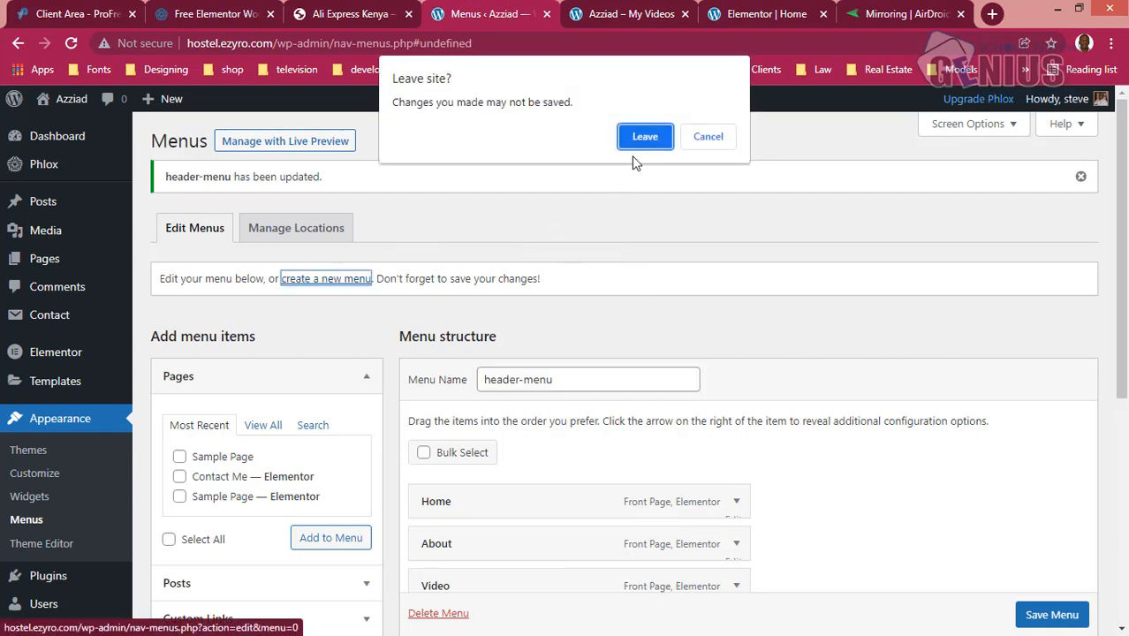
left_click(645, 138)
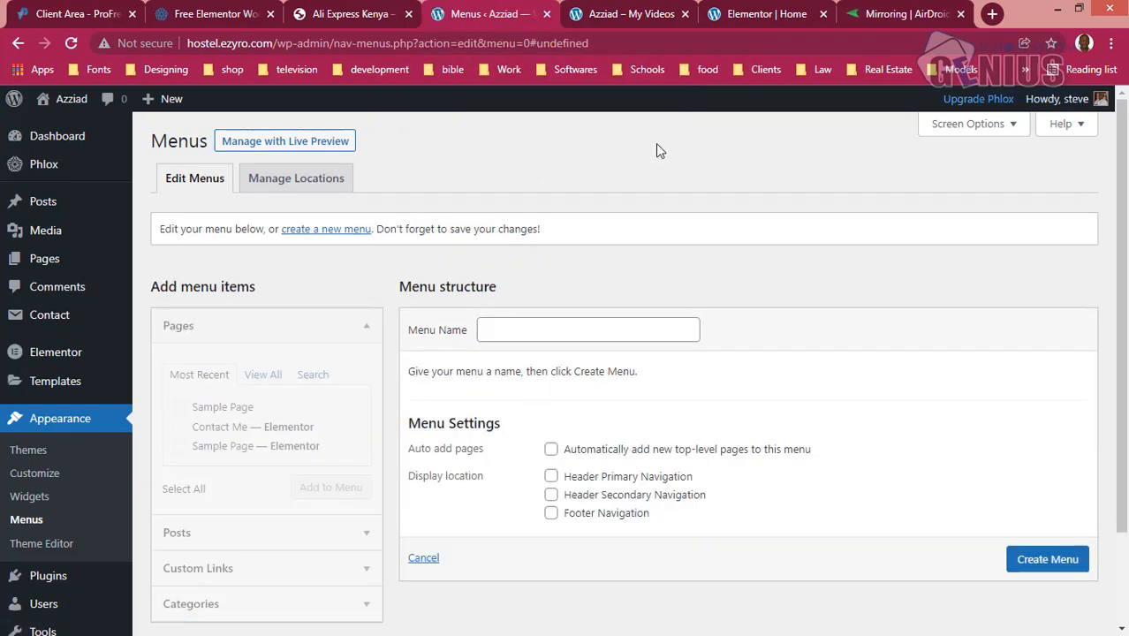
left_click(504, 328)
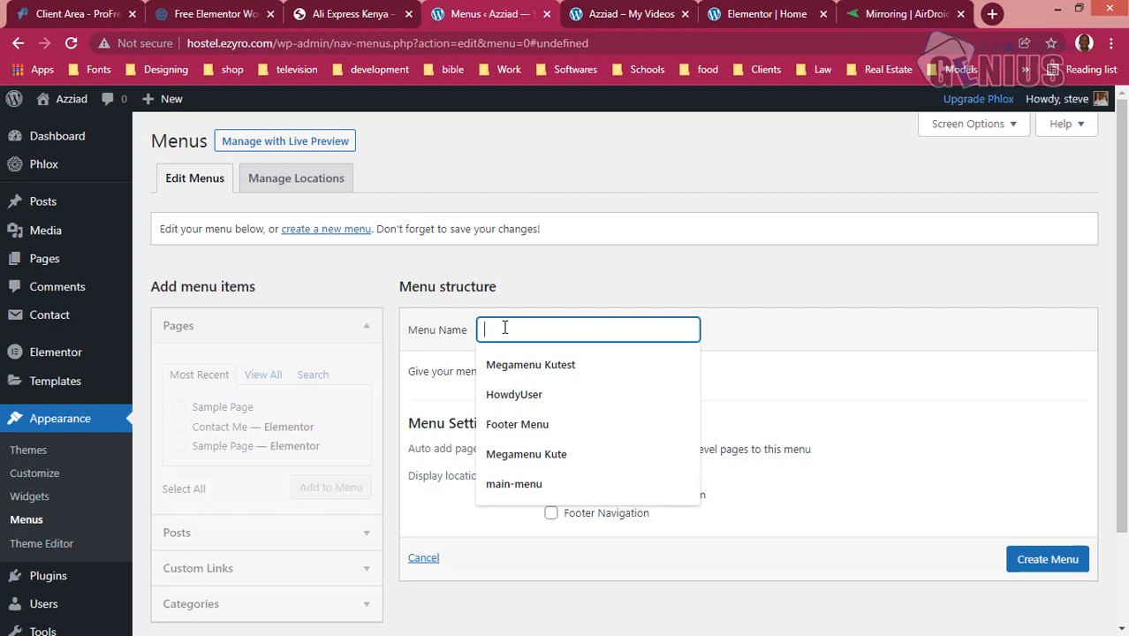
type("ww")
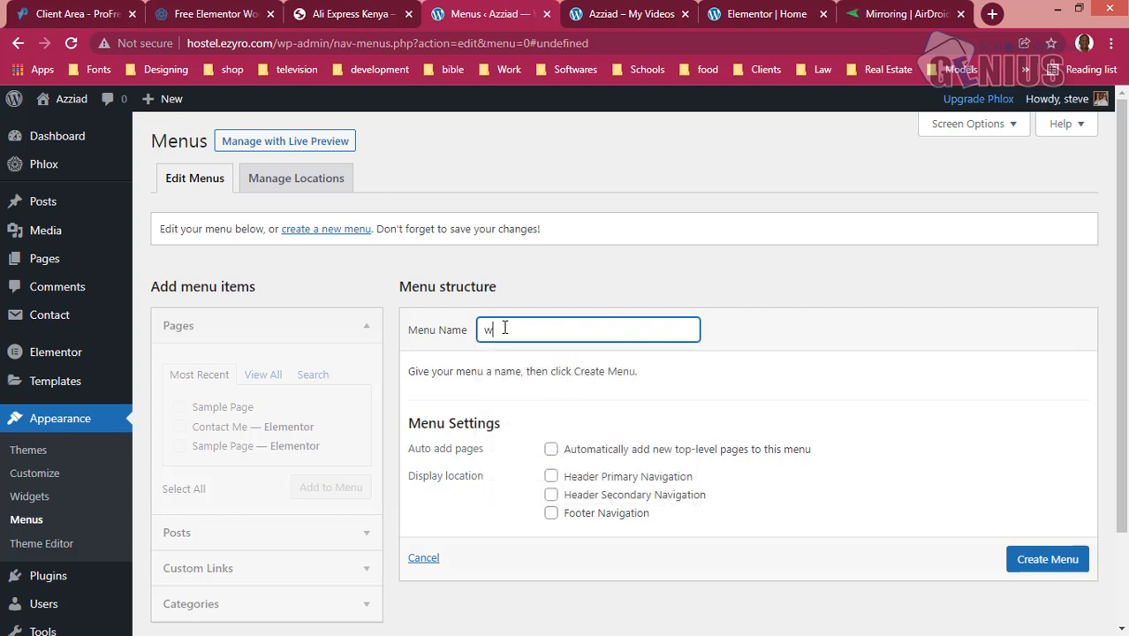
key("Return")
type("sidebar")
left_click(1025, 561)
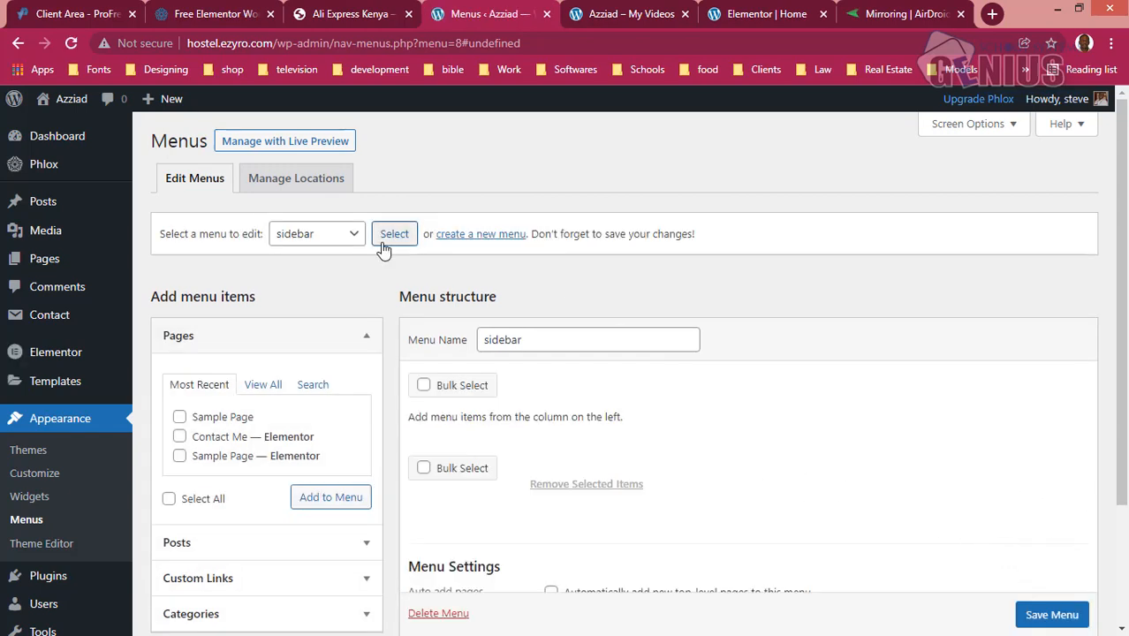
- Assign header-menu to Header Primary Navigation and sidebar to Header Secondary Navigation, and save the menu locations
left_click(303, 184)
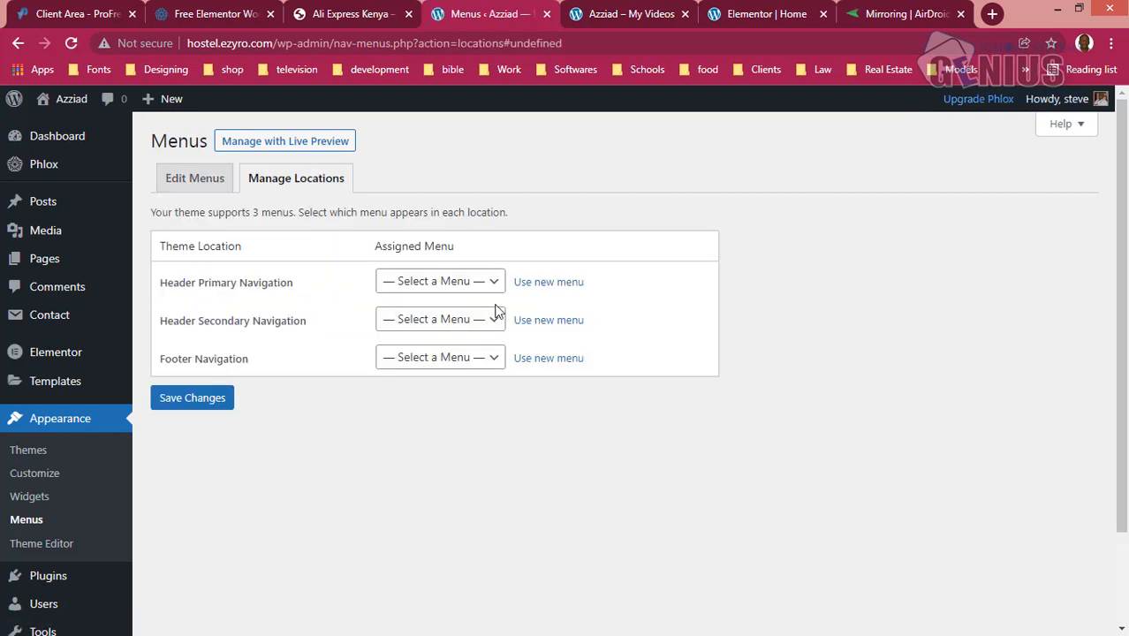
left_click(490, 282)
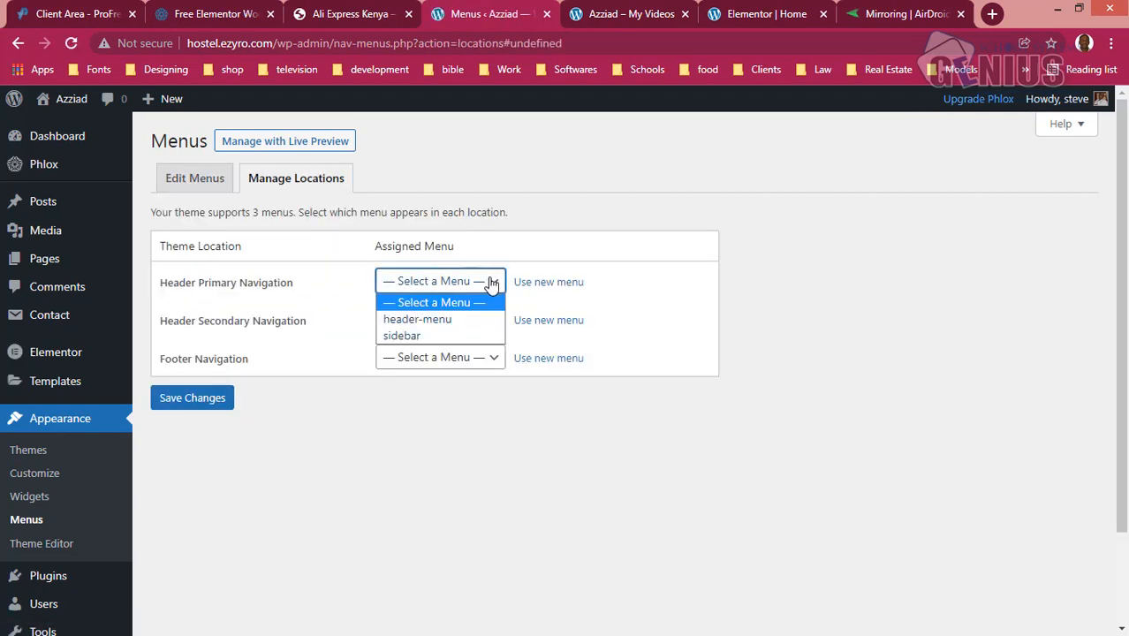
left_click(459, 324)
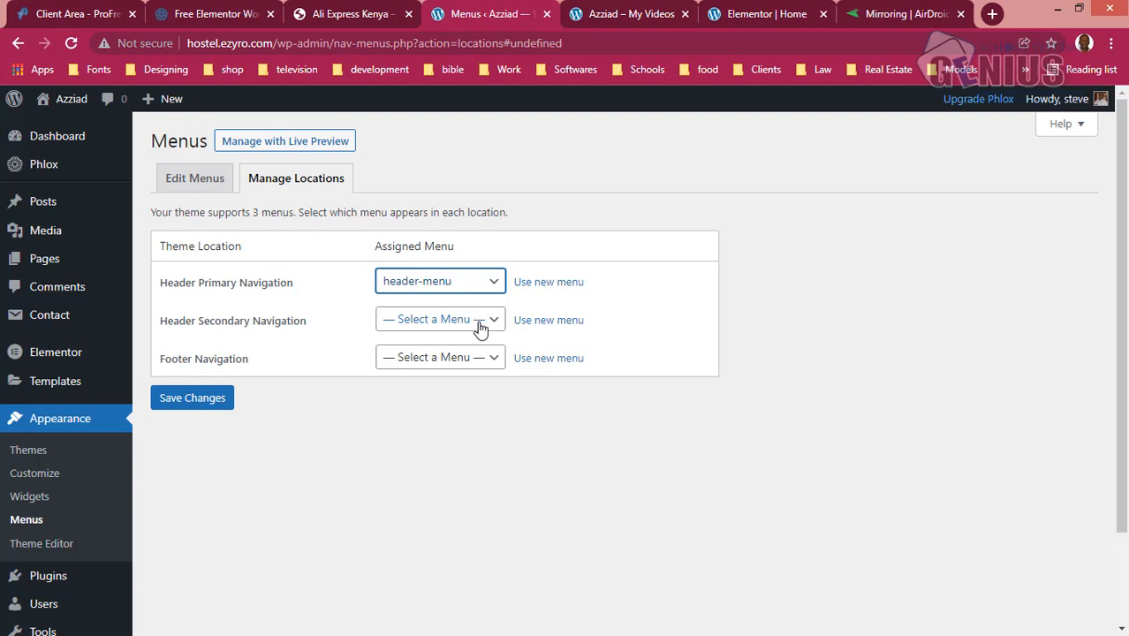
left_click(484, 326)
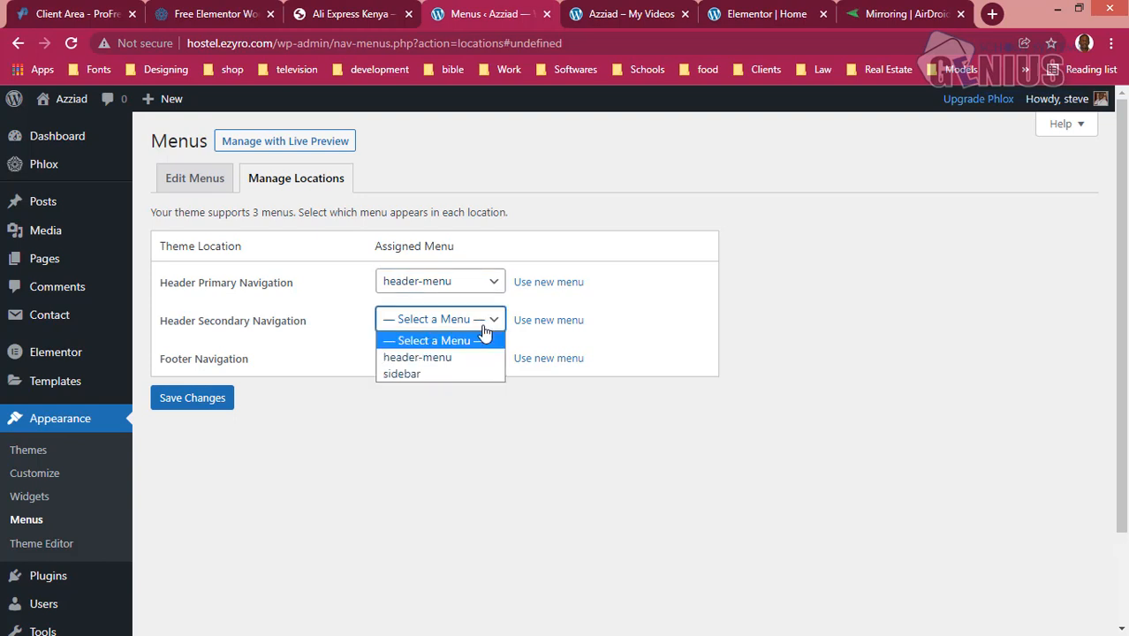
left_click(433, 374)
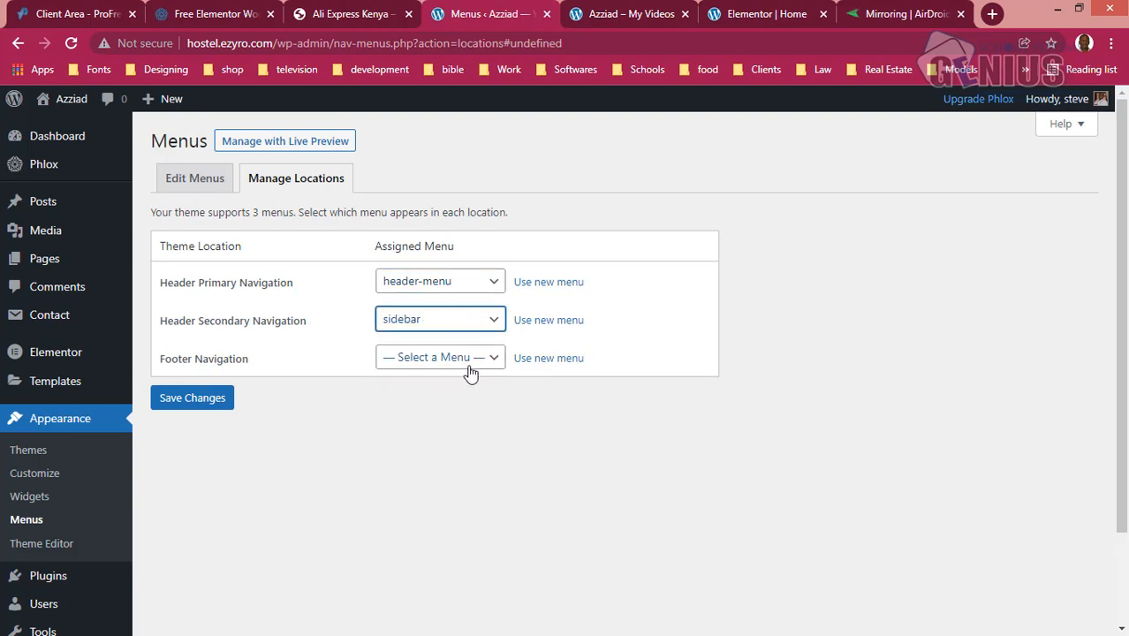
left_click(213, 408)
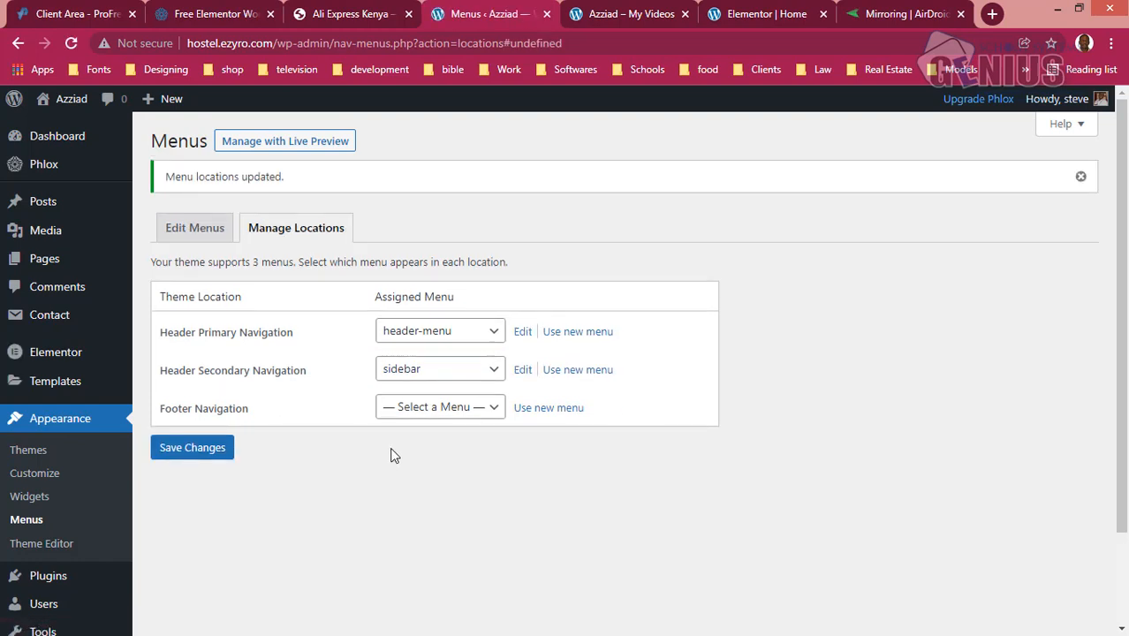
- Return to menu editing and load the sidebar (Header Secondary Navigation) menu
left_click(201, 229)
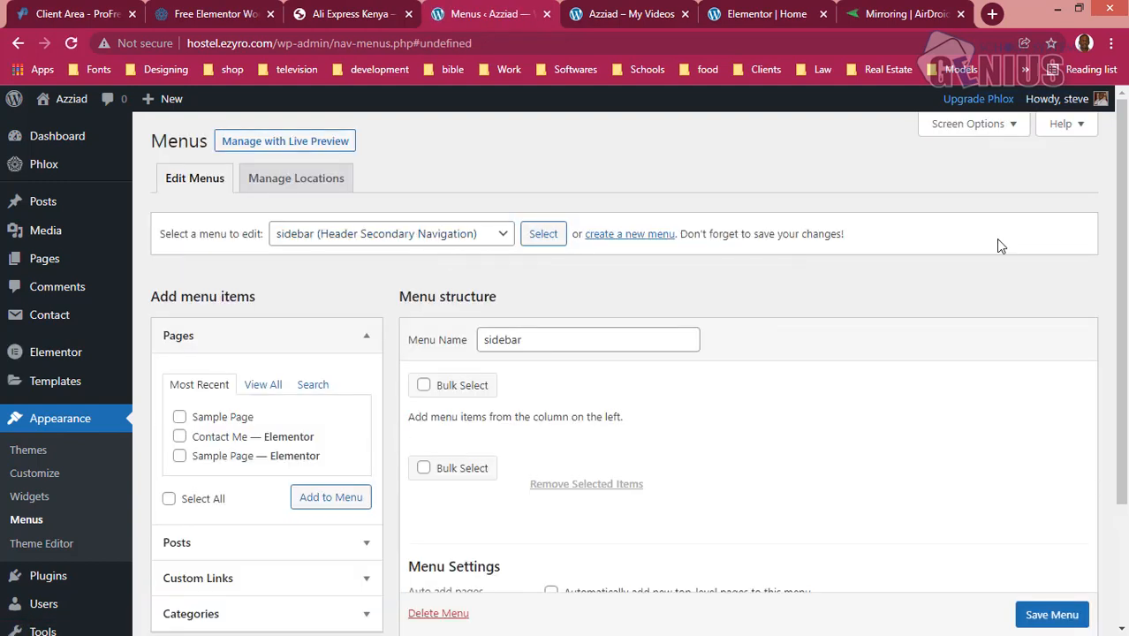
scroll(1109, 255, "down", 1)
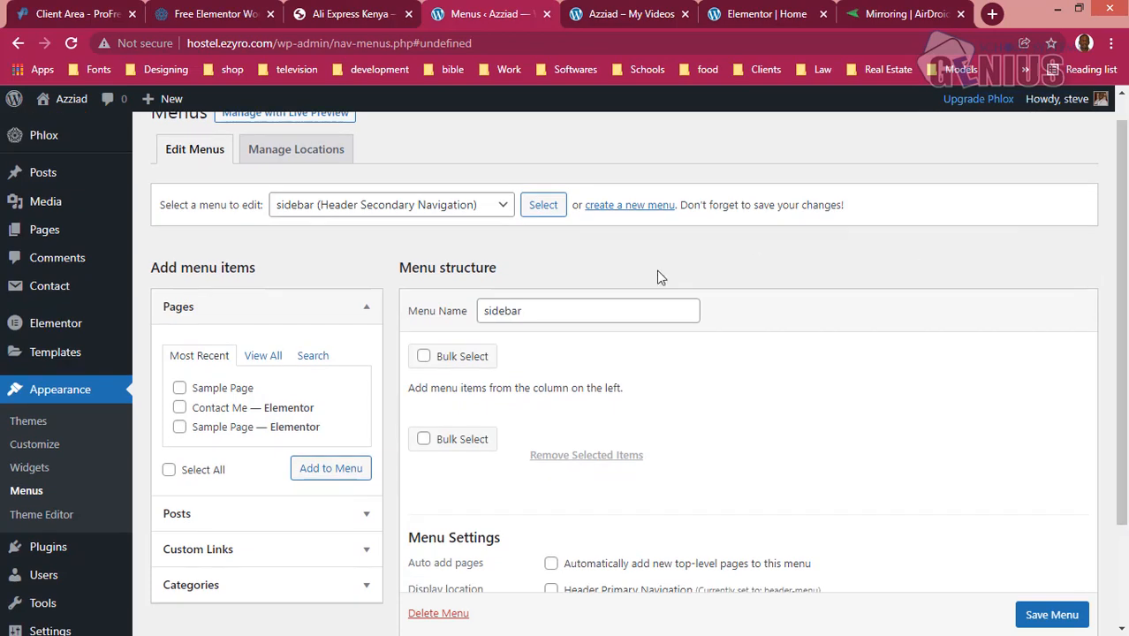
left_click(471, 206)
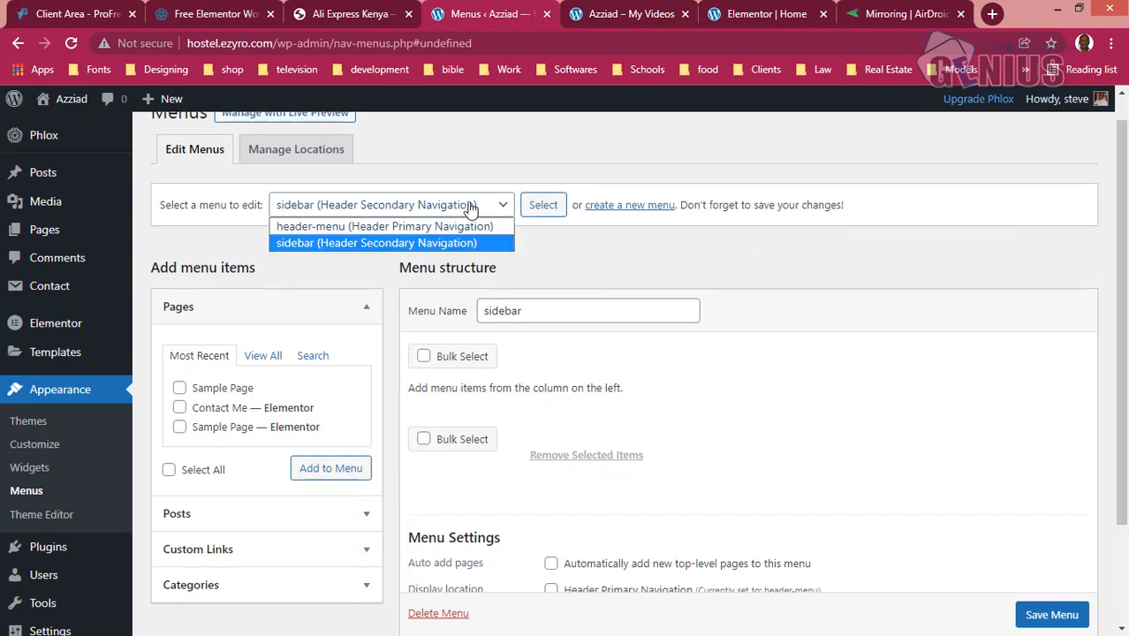
left_click(471, 206)
left_click(544, 205)
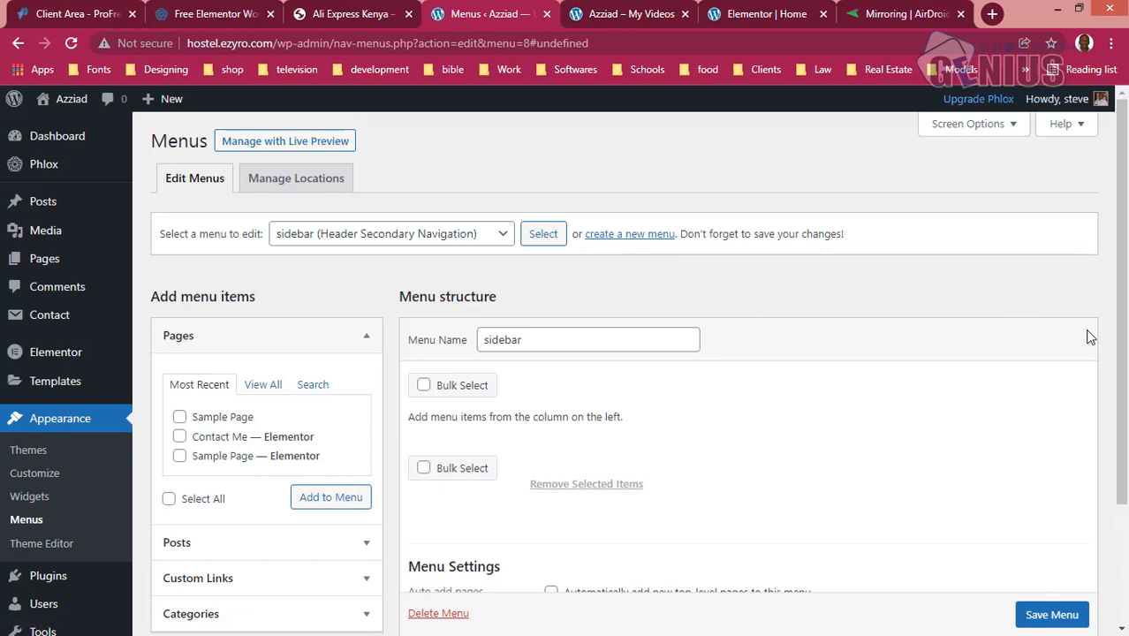
- Add a custom link with URL # and link text Food and Groceries to the sidebar menu, and save the menu
left_click_drag(1117, 358, 1118, 389)
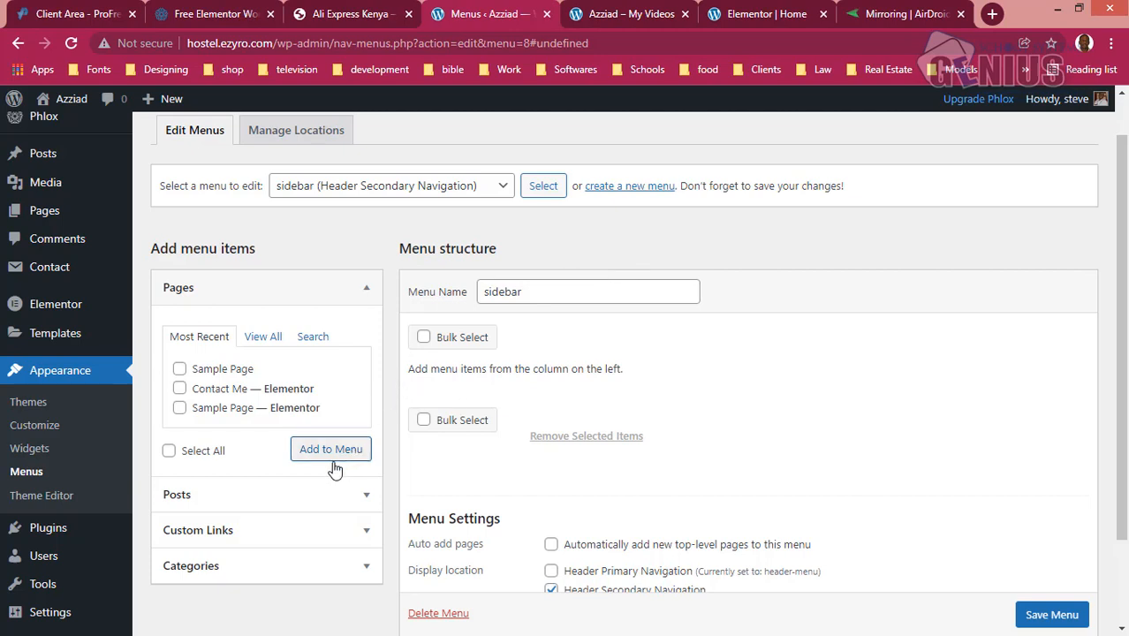
left_click(252, 533)
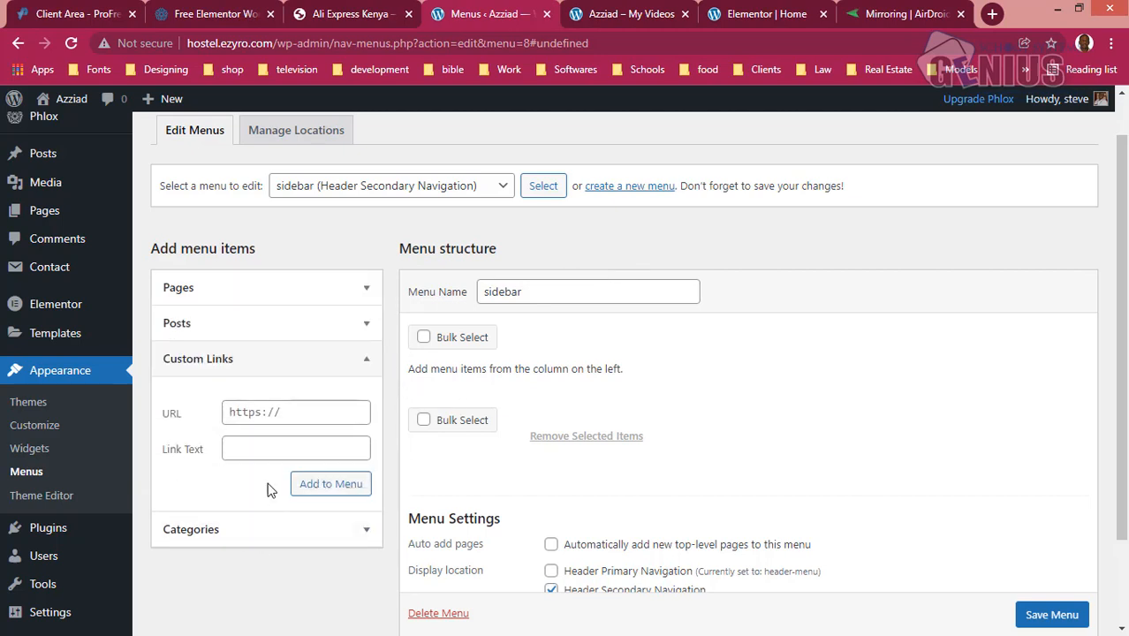
left_click(286, 417)
type("#")
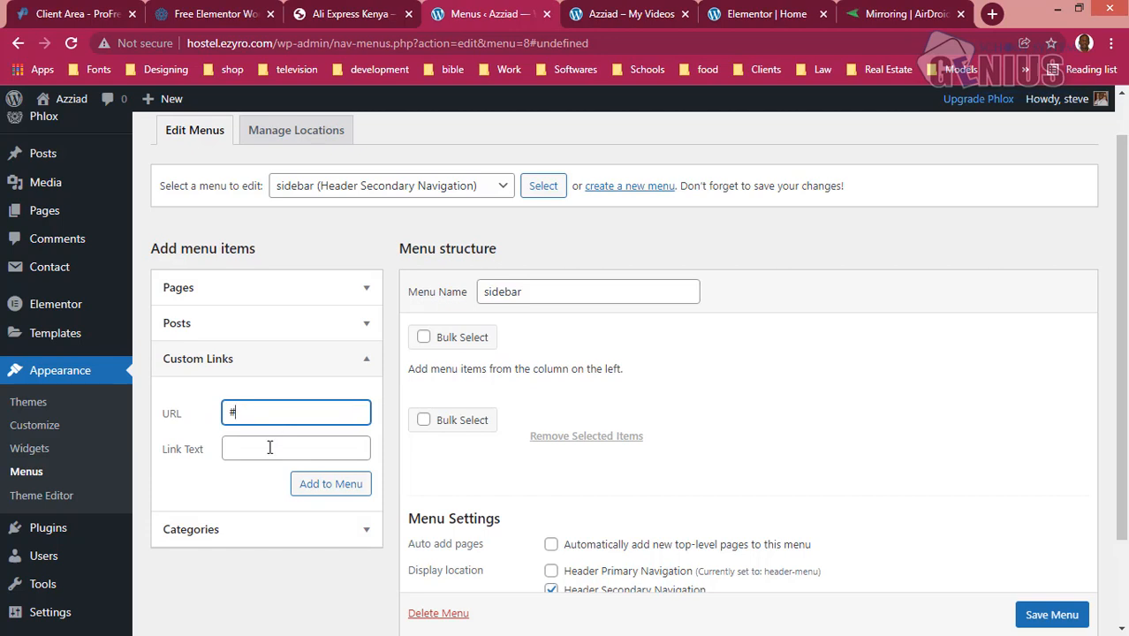
left_click(236, 451)
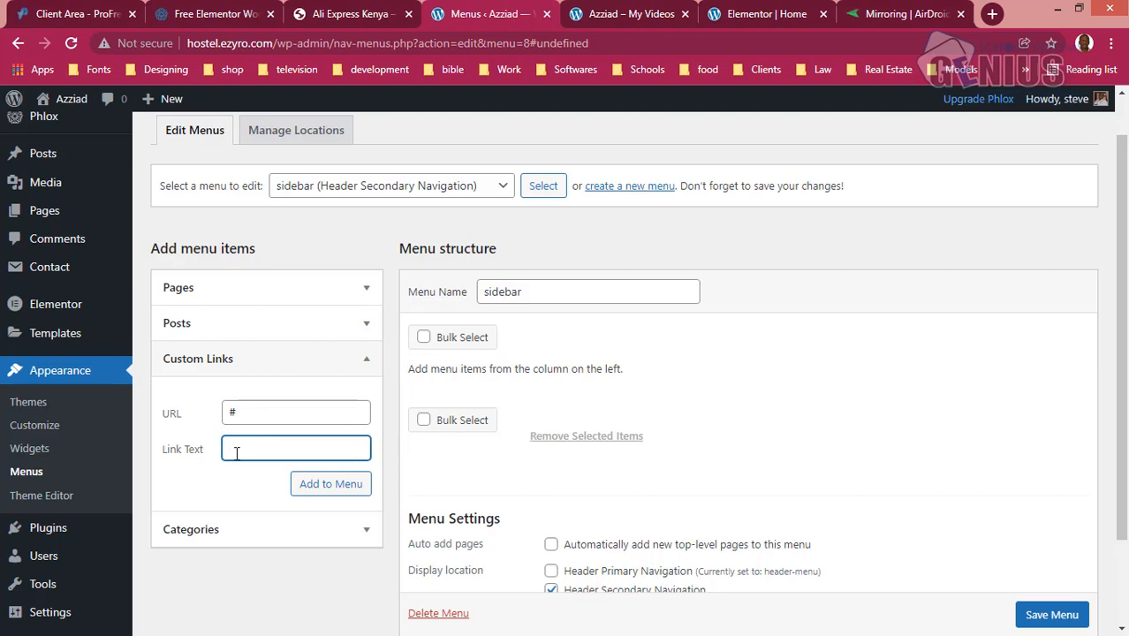
type("Food and G")
key("BackSpace")
type("Gro")
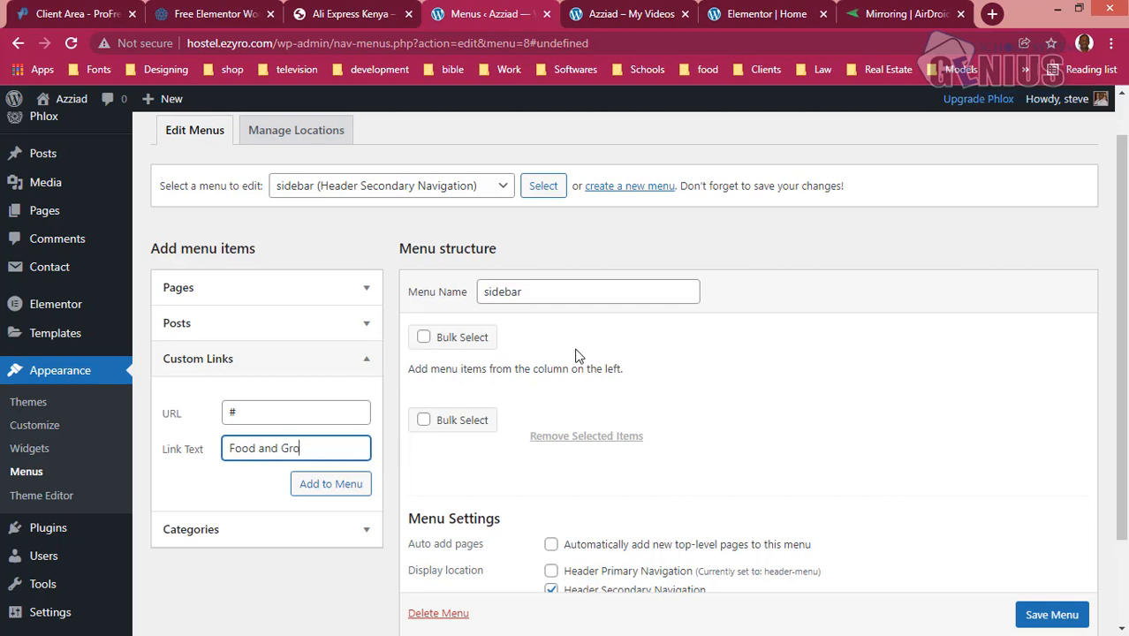
type("ceries")
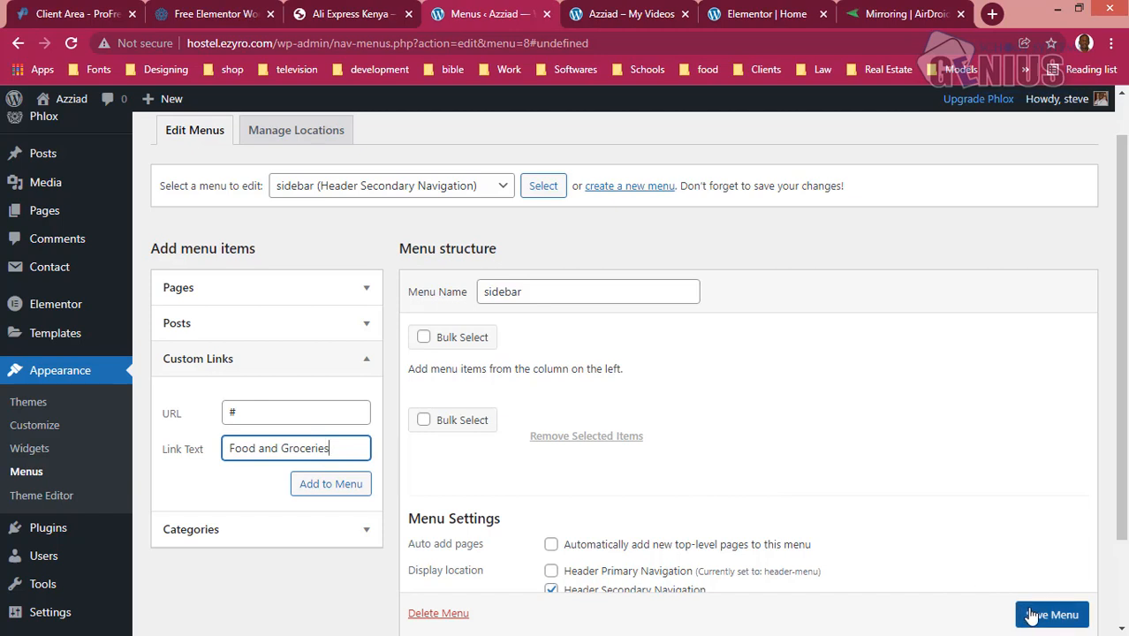
left_click(358, 493)
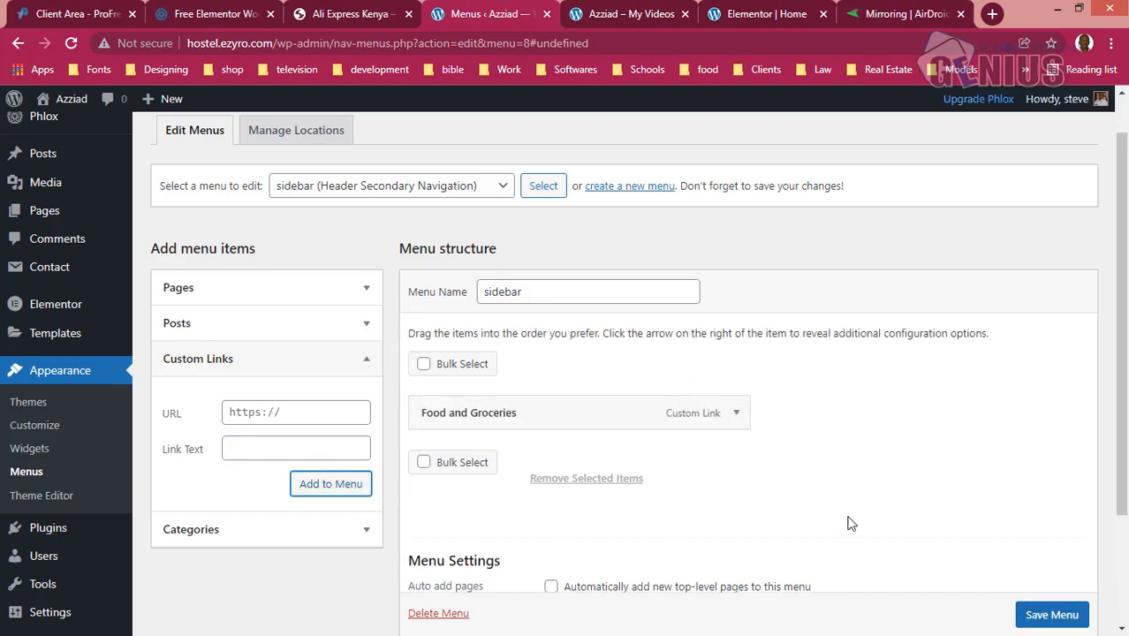
left_click(1053, 617)
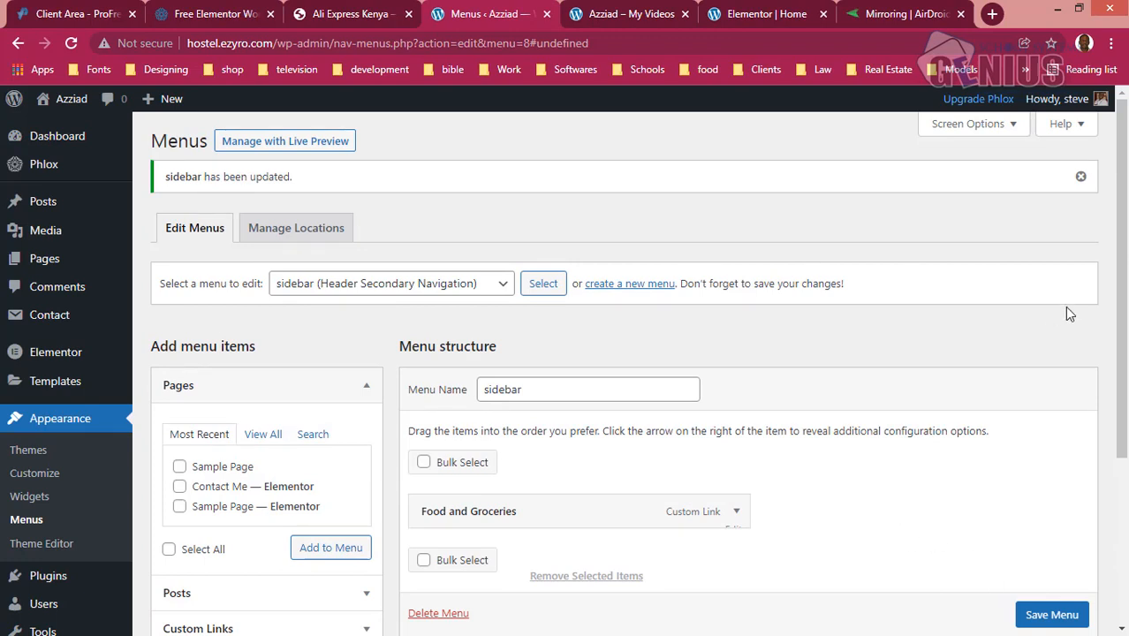
- Find the ElementsKit Elementor addons plugin by searching for elementskit, then install and activate it, discarding unsaved changes on the menu page
left_click_drag(1117, 338, 1104, 411)
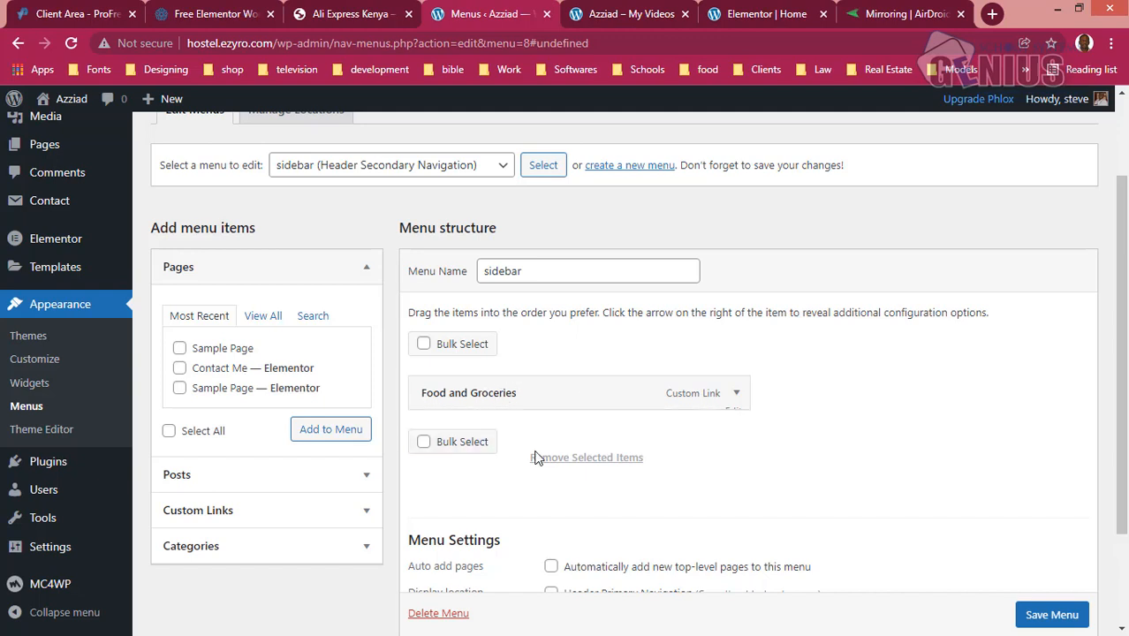
left_click(77, 474)
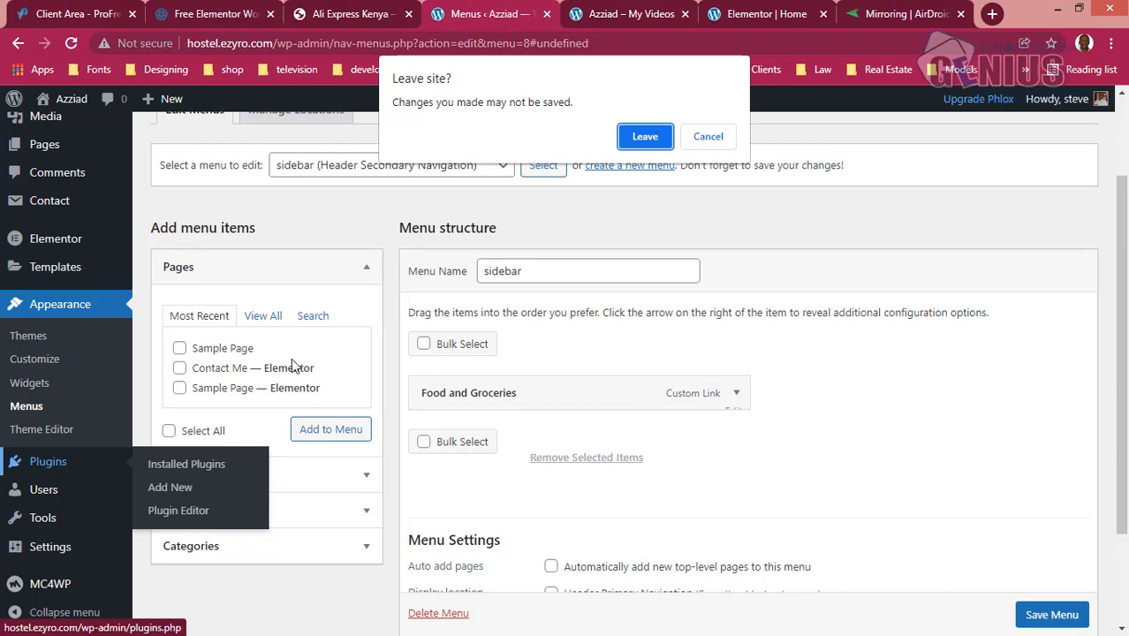
left_click(653, 133)
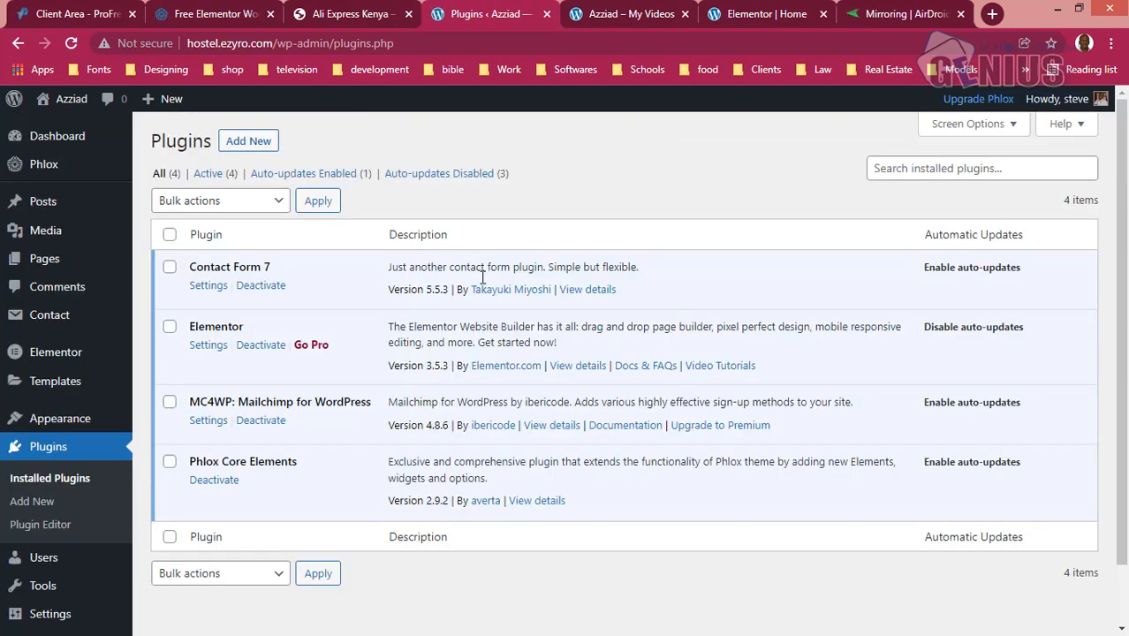
left_click(260, 153)
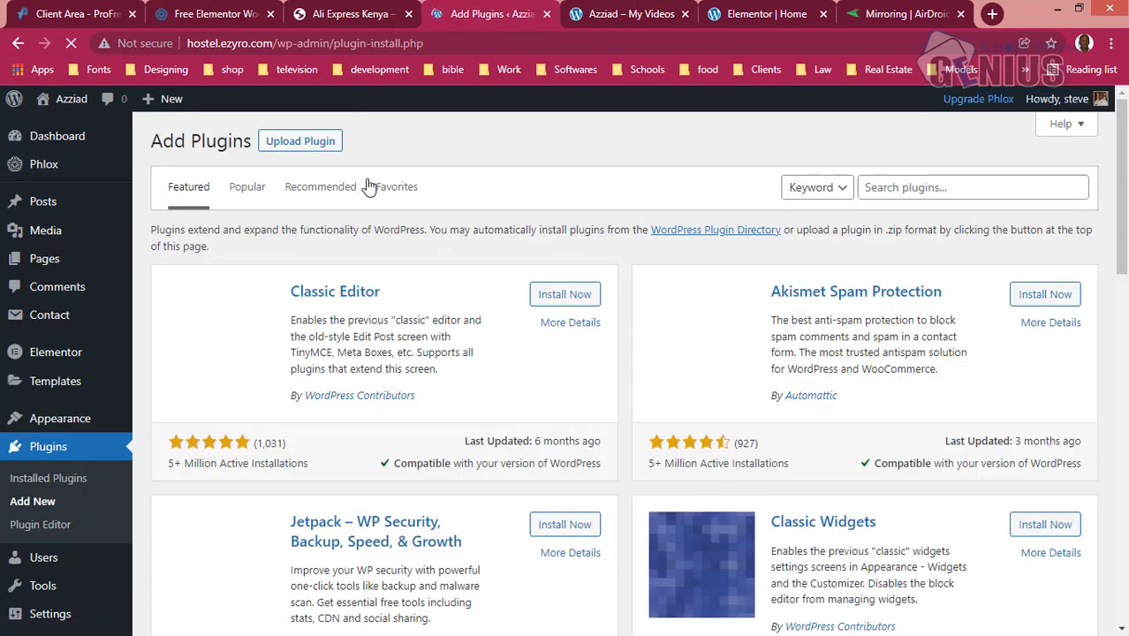
left_click(953, 187)
type("elementskit")
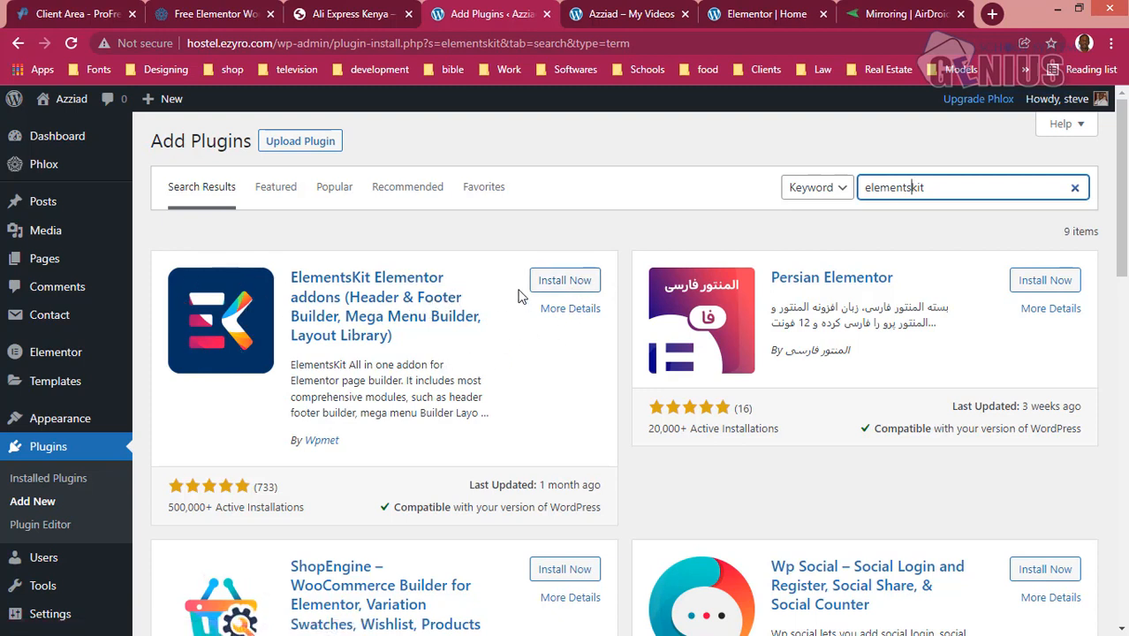
left_click(558, 282)
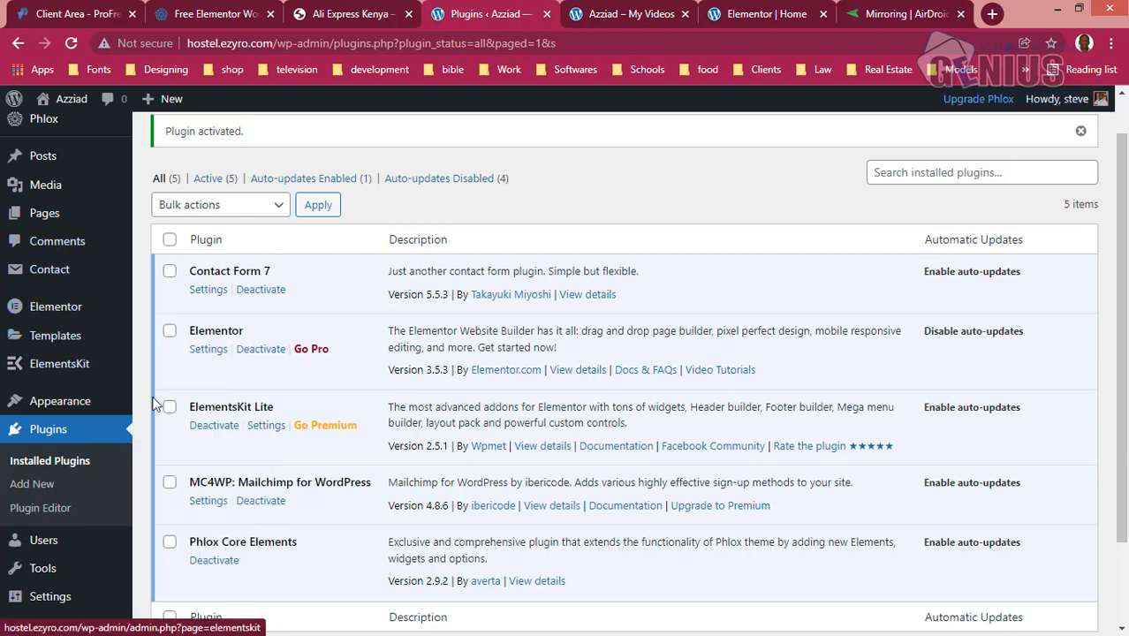
- Enable the sidebar menu for ElementsKit Megamenu content and save the menu
mouse_move(66, 402)
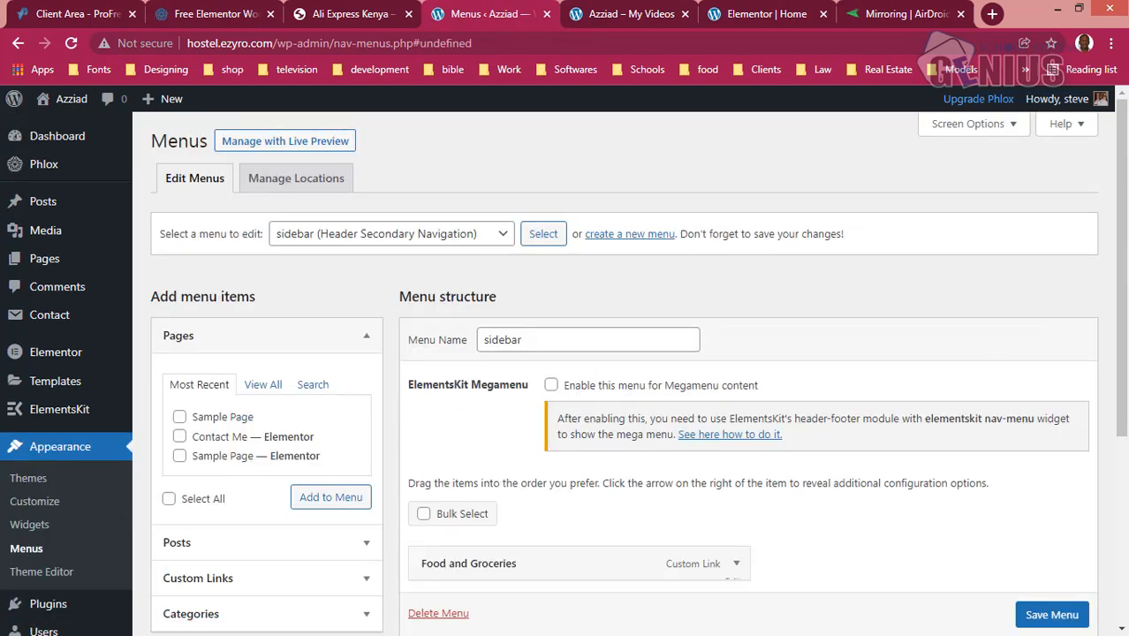
left_click_drag(1117, 320, 1108, 415)
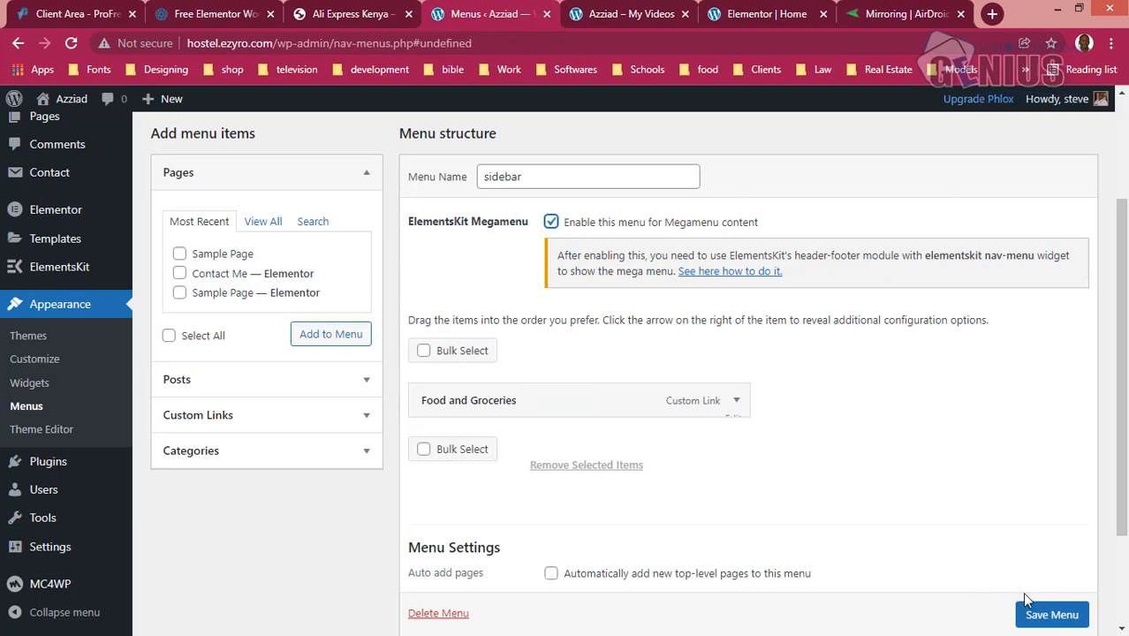
scroll(1029, 605, "down", 1)
left_click(1040, 617)
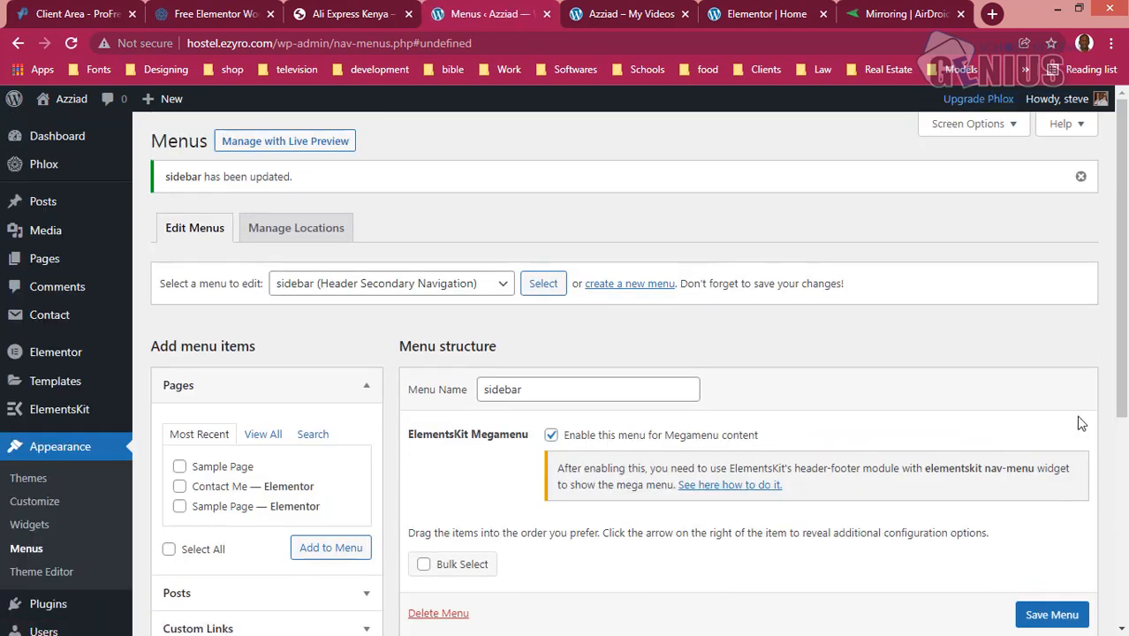
- Look at the Mega Menu settings of the Food and Groceries item and close them without changes
scroll(1117, 408, "down", 2)
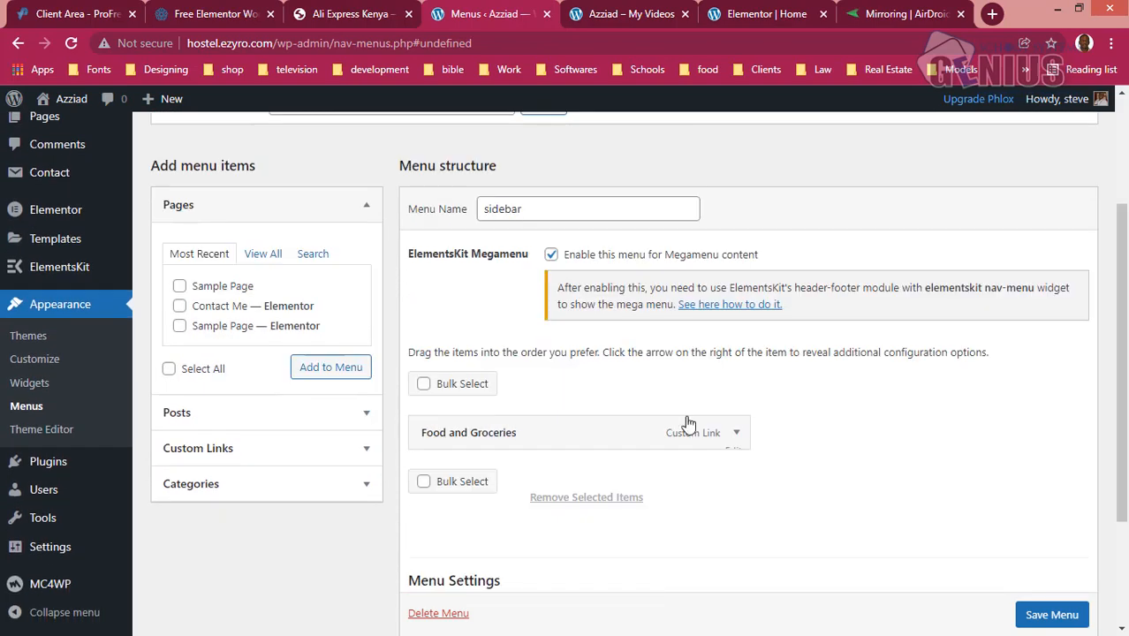
left_click(563, 434)
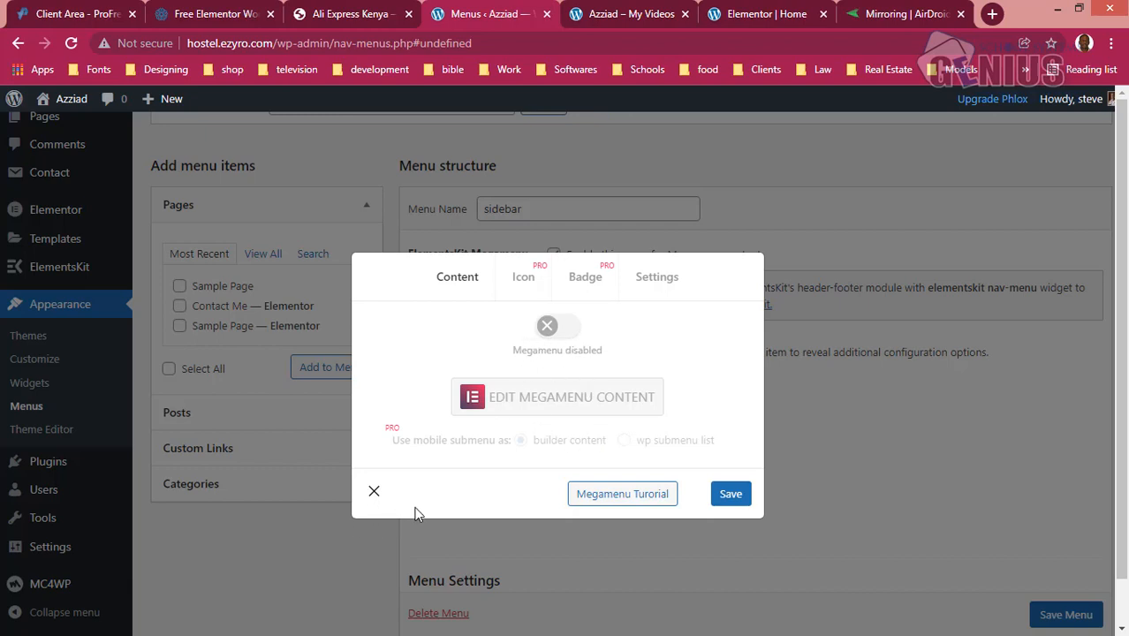
left_click(375, 493)
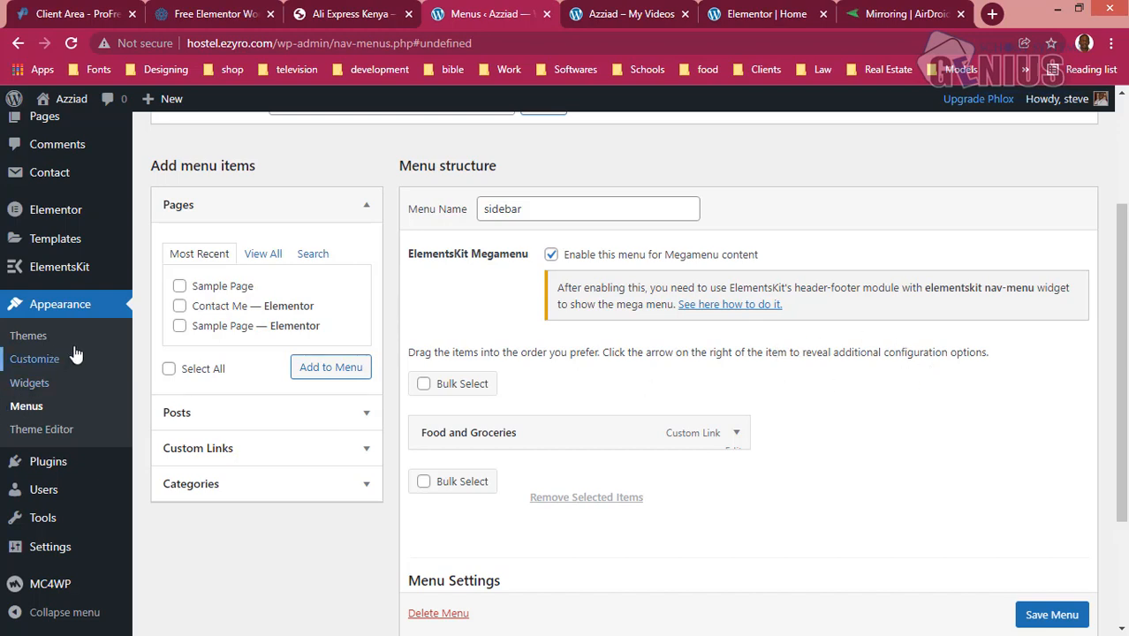
- Leave the menu page for ElementsKit's Header Footer section and go to the Modules list in the setup configuration
mouse_move(71, 279)
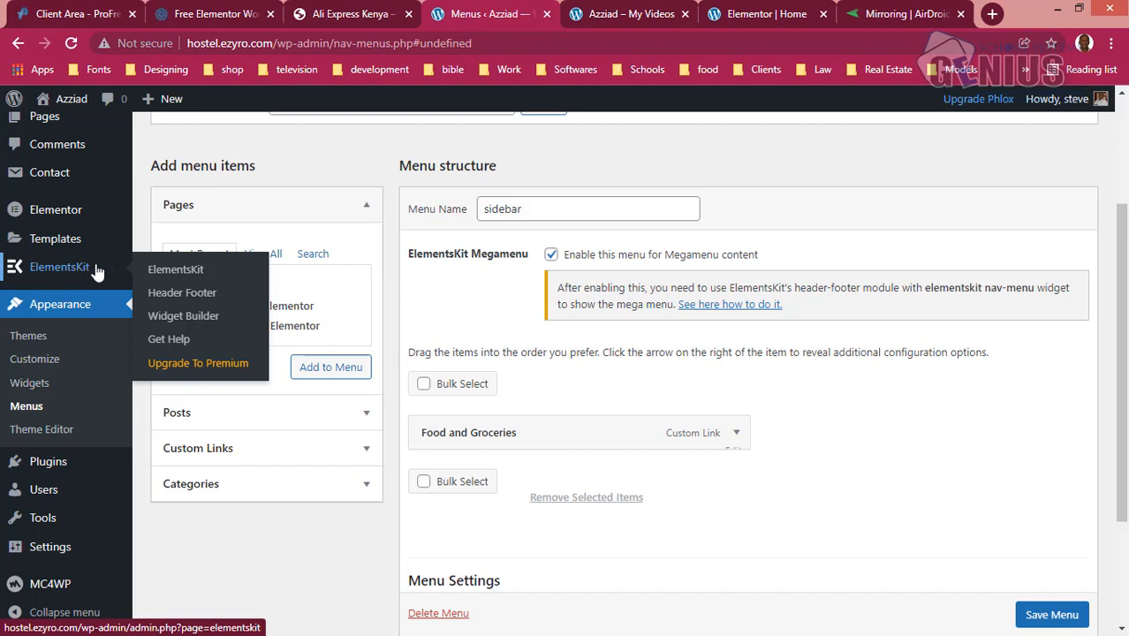
left_click(181, 296)
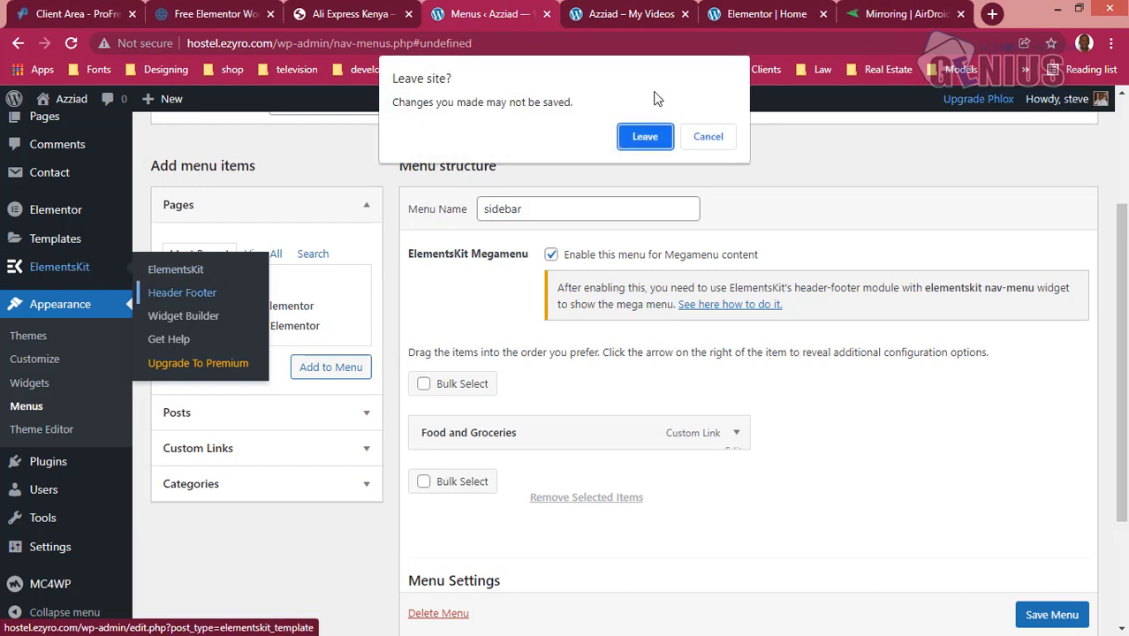
left_click(645, 137)
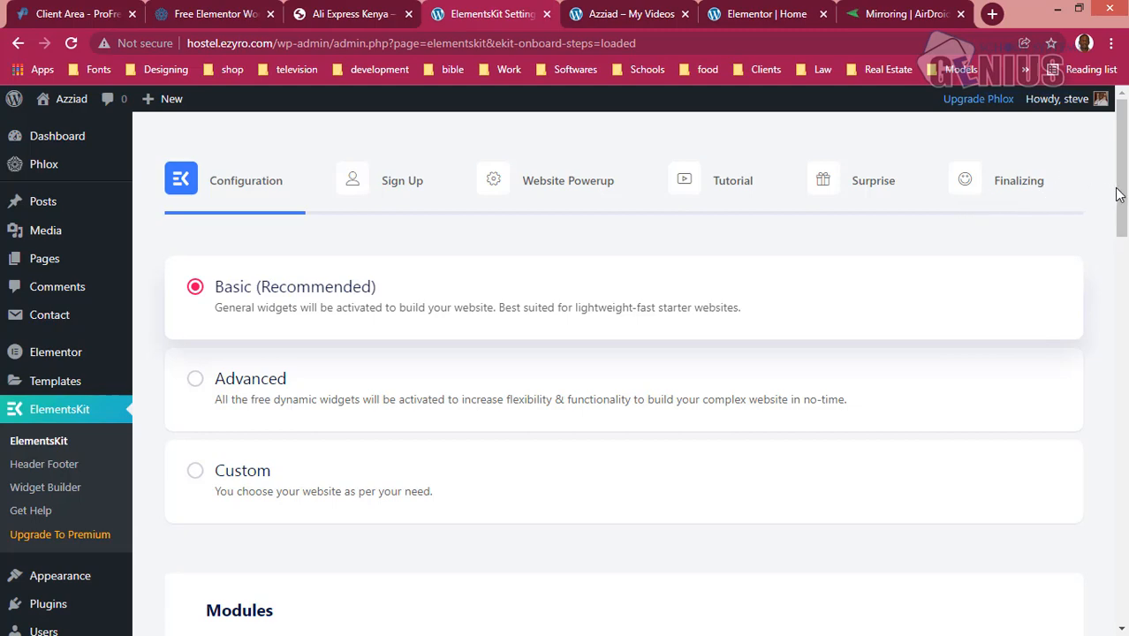
scroll(1109, 257, "down", 5)
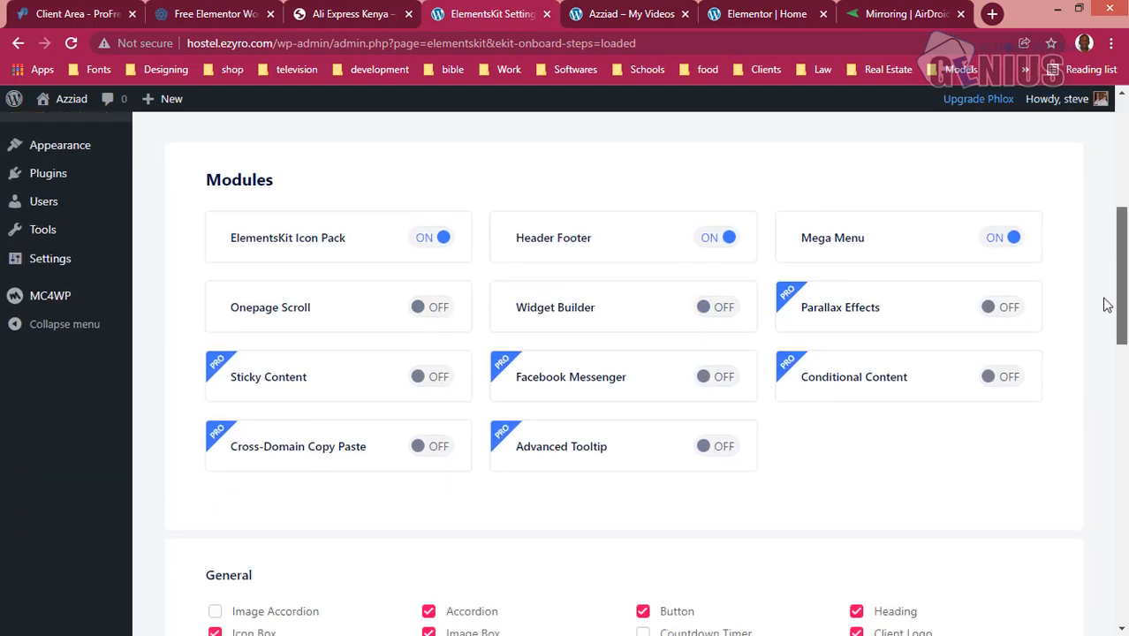
scroll(1107, 308, "down", 1)
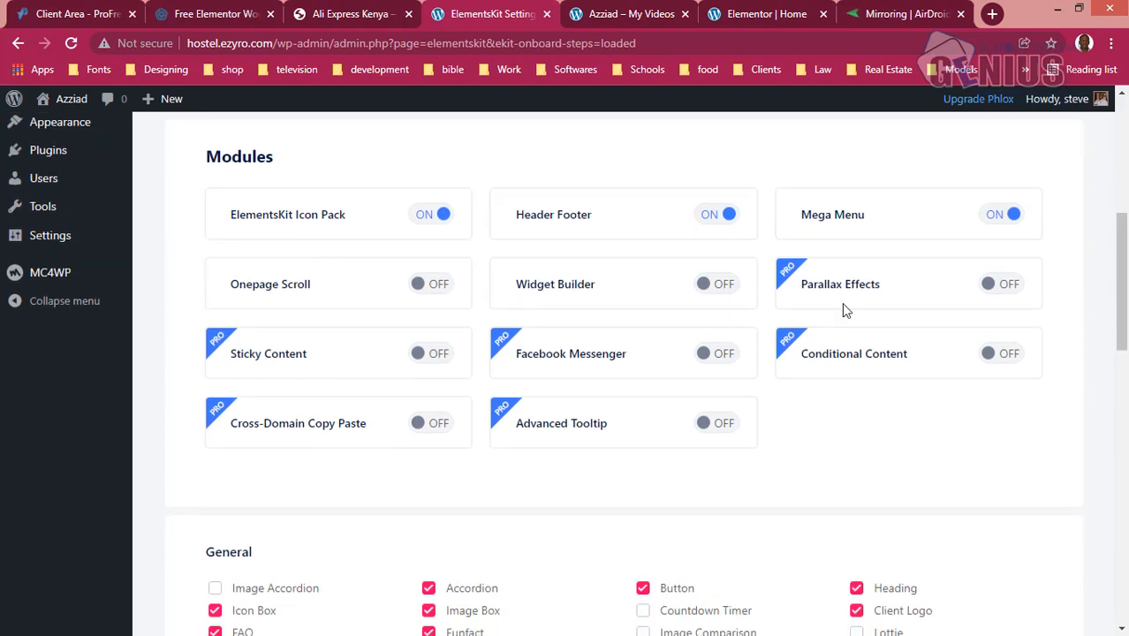
left_click(632, 223)
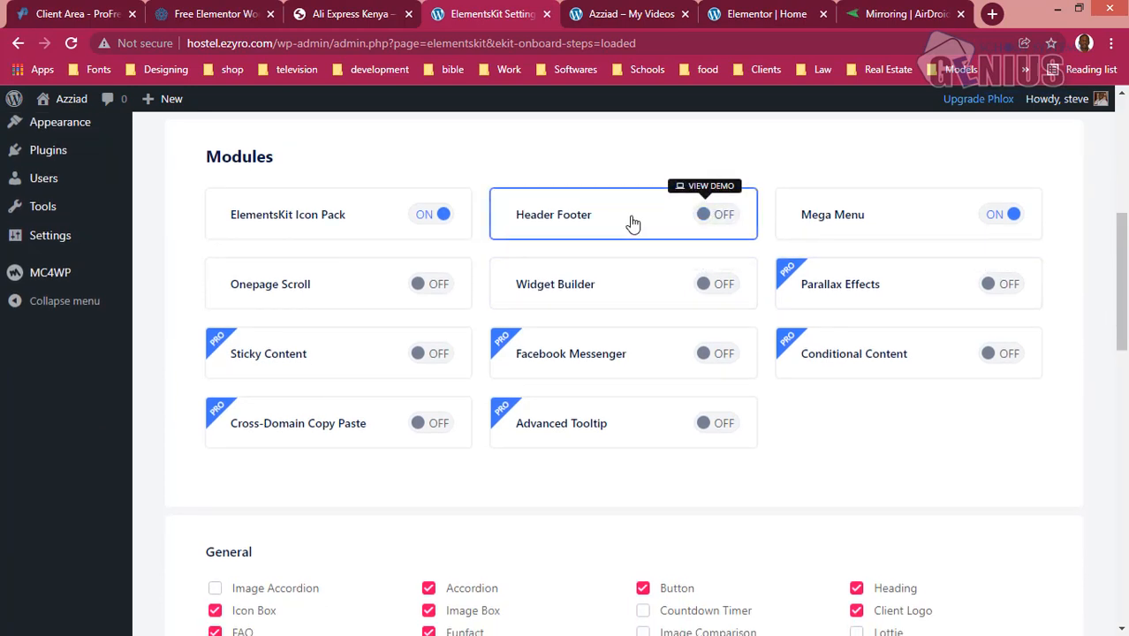
left_click(632, 224)
left_click(870, 222)
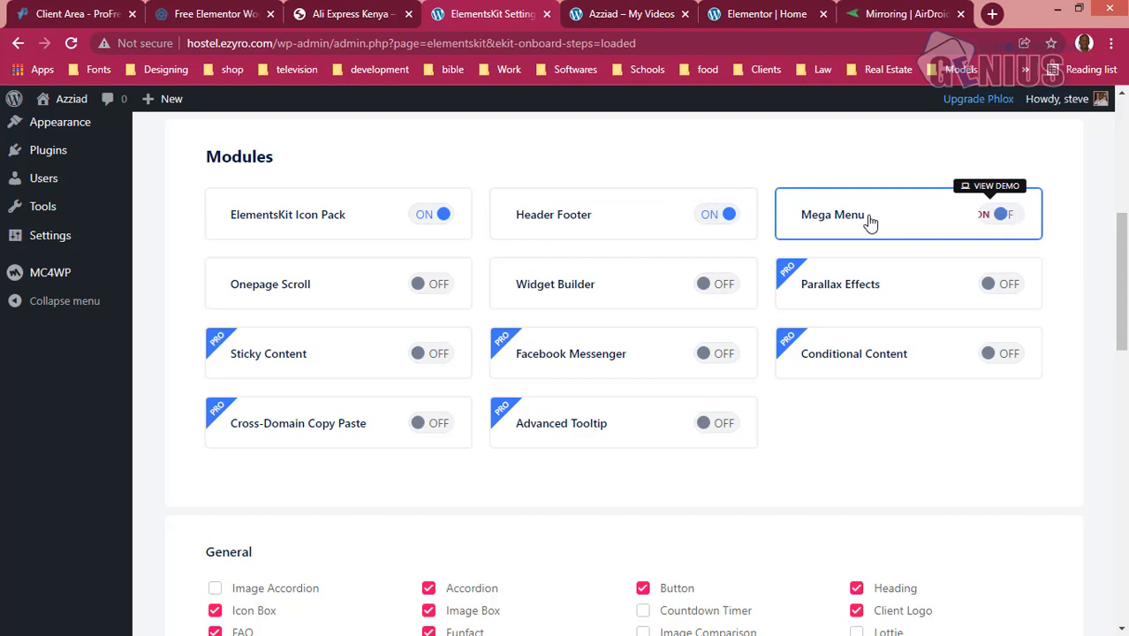
left_click(870, 222)
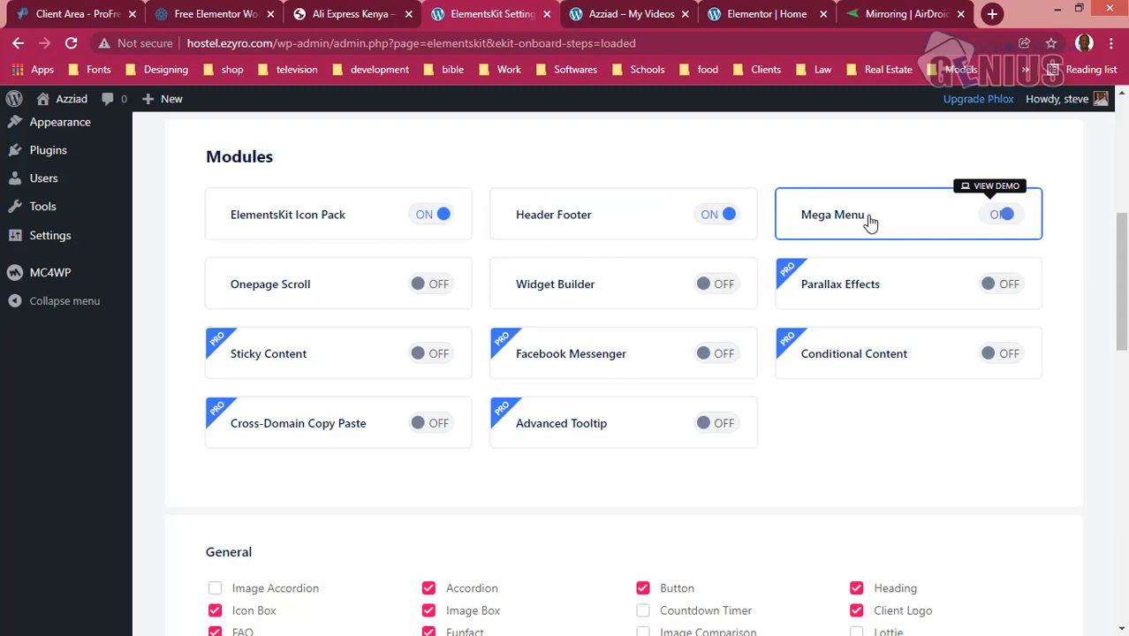
left_click(388, 217)
left_click(389, 217)
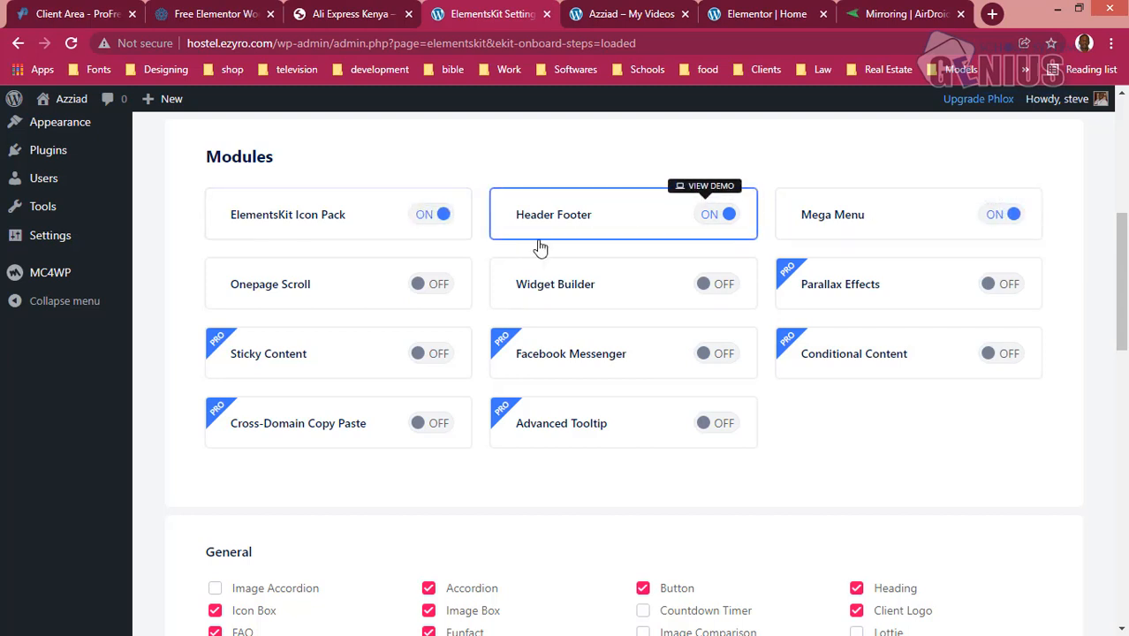
- Turn on the Onepage Scroll and Widget Builder modules in the ElementsKit configuration
left_click(432, 287)
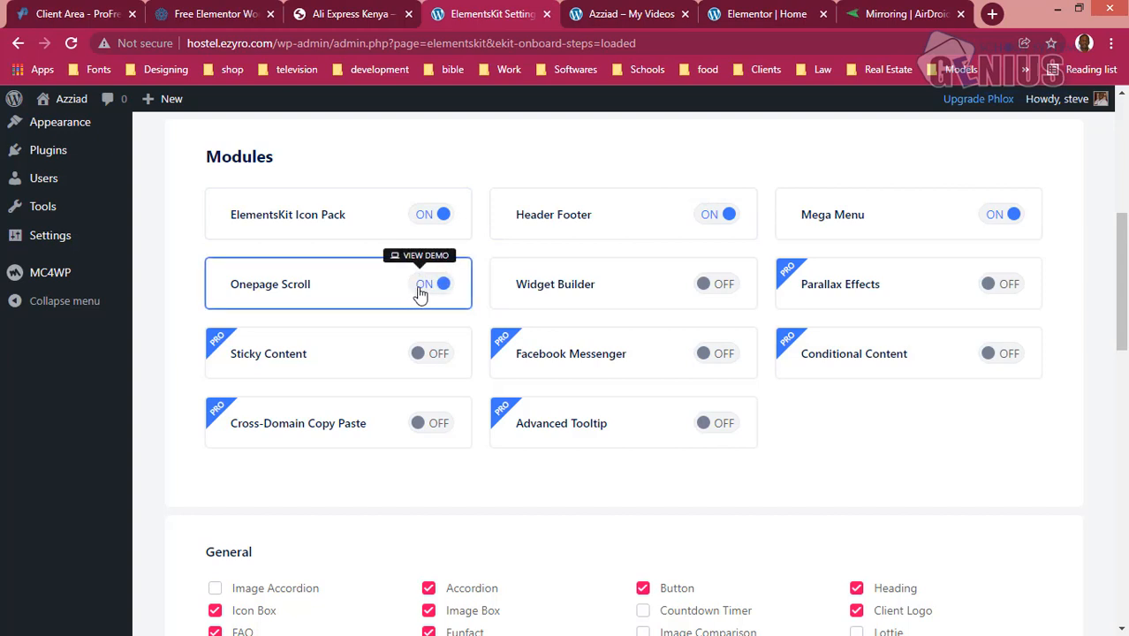
left_click(600, 291)
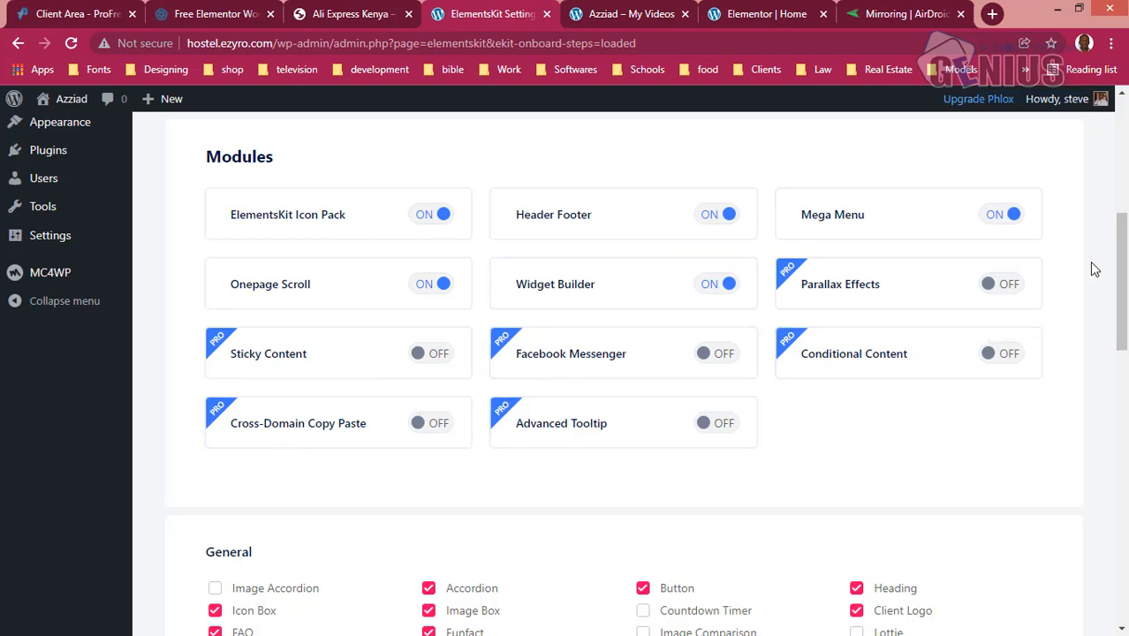
- Advance the ElementsKit setup to the Tutorial stage, leaving the sign-up email blank and installing none of the suggested plugins
left_click_drag(1117, 288, 1114, 598)
left_click(1043, 541)
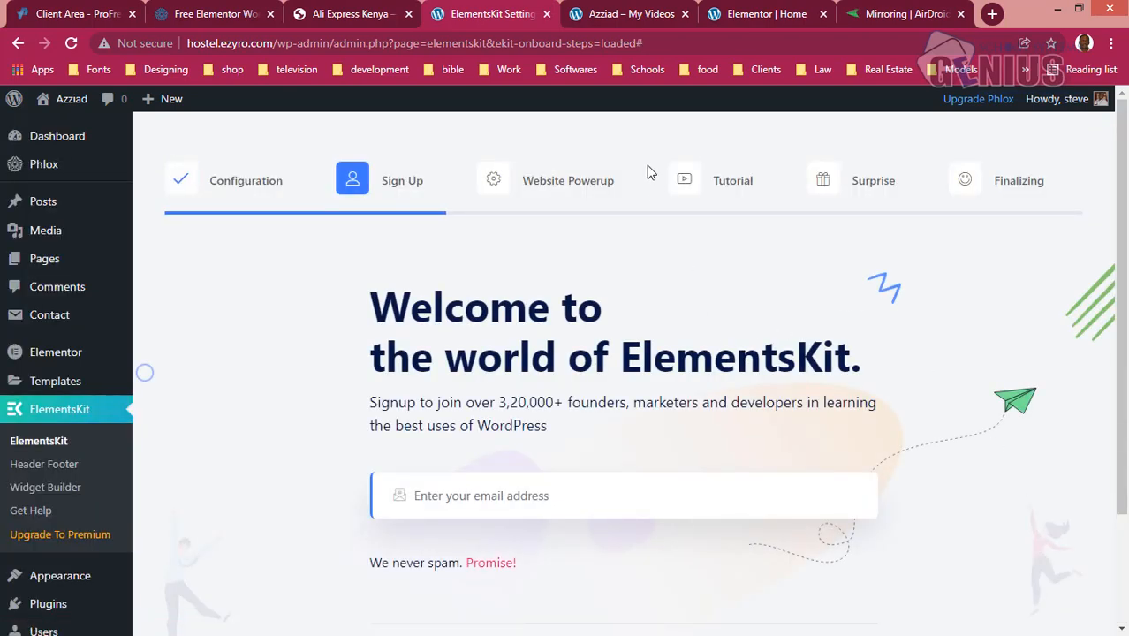
left_click_drag(1123, 359, 1099, 461)
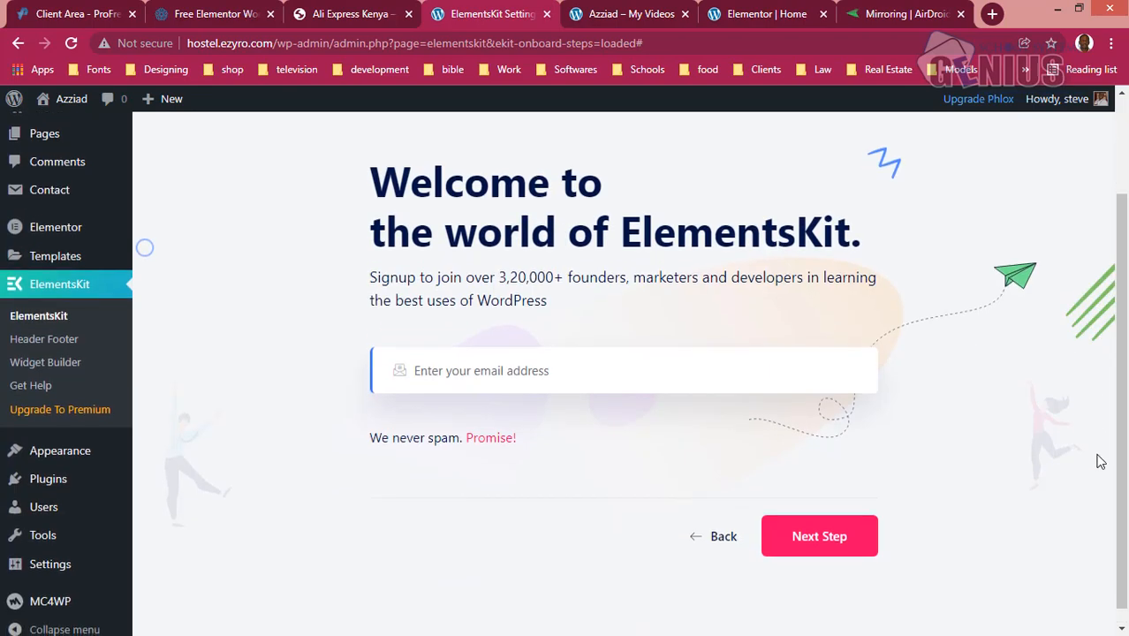
left_click(830, 535)
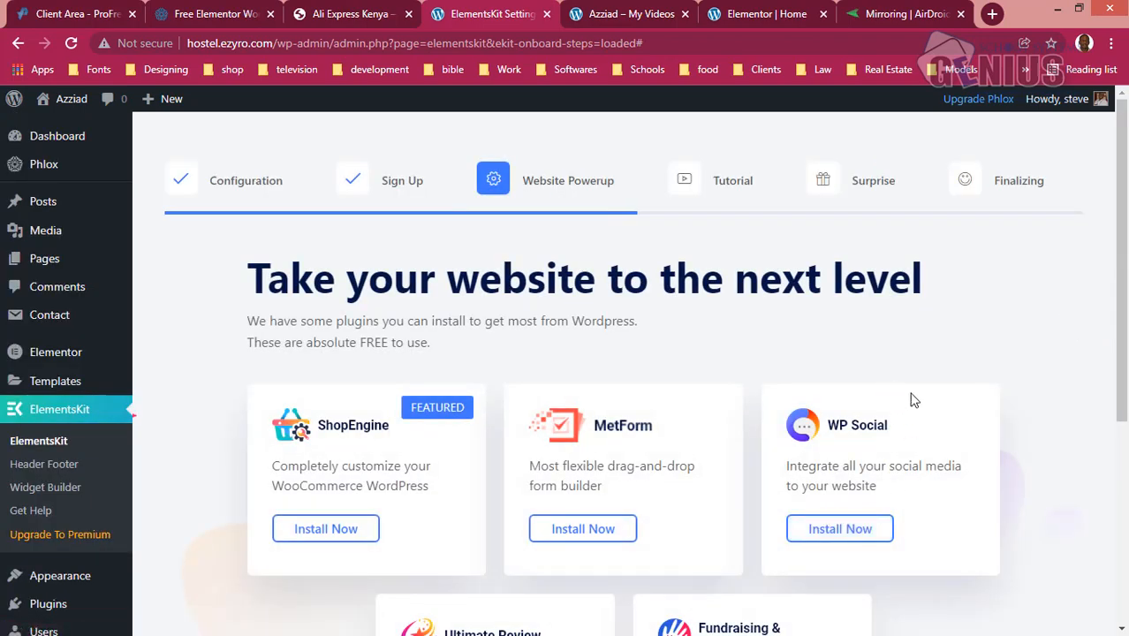
left_click_drag(1120, 345, 1113, 528)
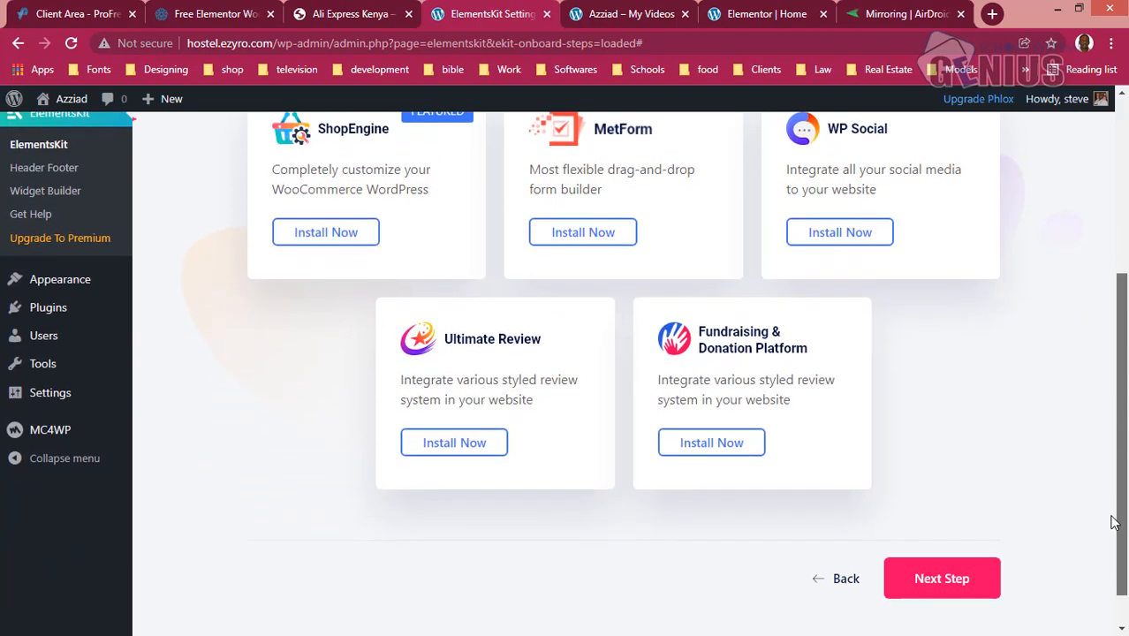
left_click(940, 598)
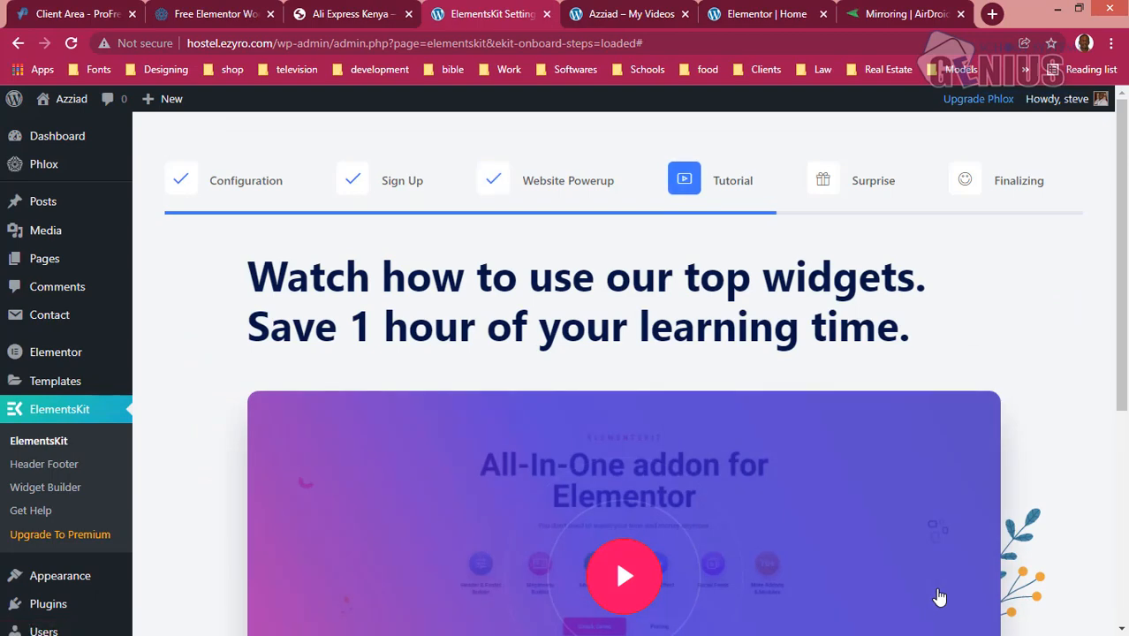
- Opt out of sharing diagnostic data and finish the remaining ElementsKit setup stages without upgrading to PRO
scroll(1095, 481, "down", 4)
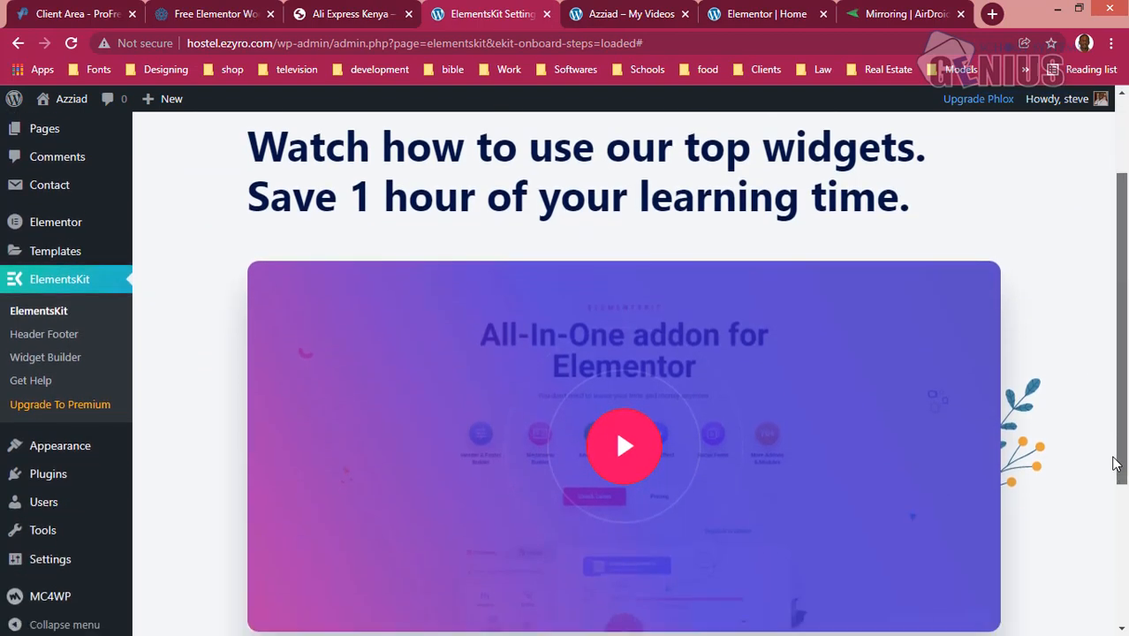
scroll(1100, 575, "down", 1)
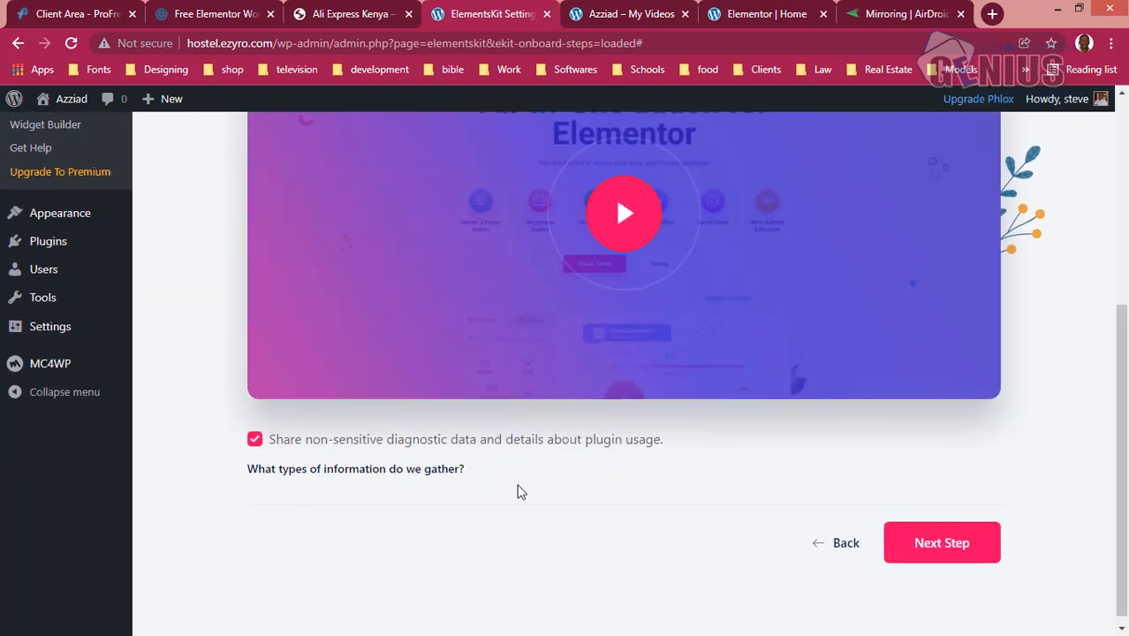
left_click(254, 440)
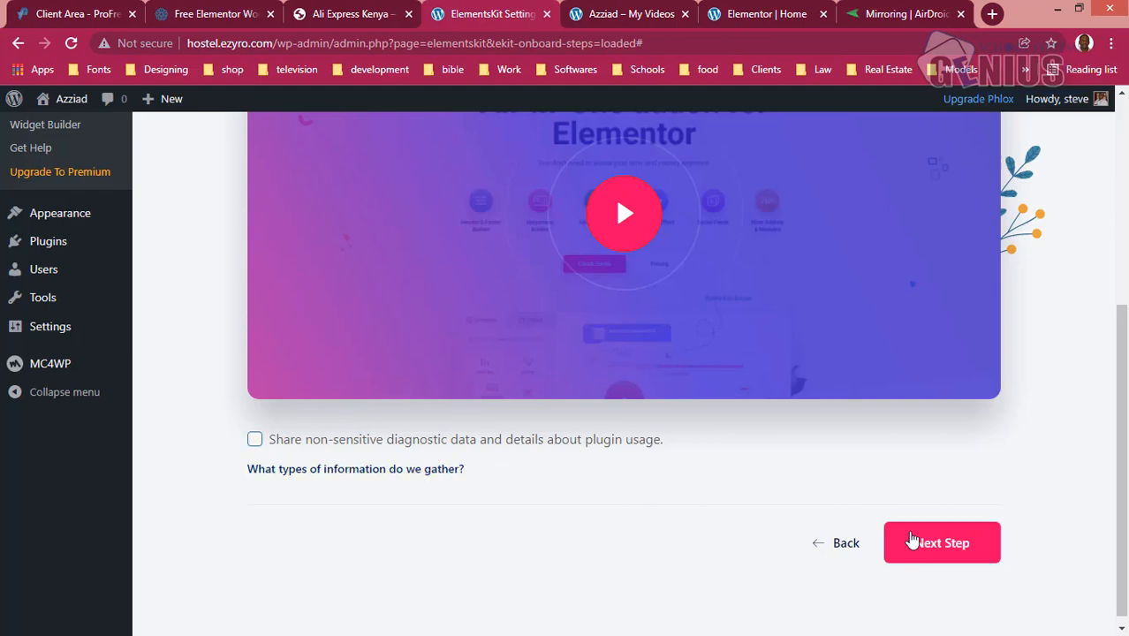
left_click(943, 542)
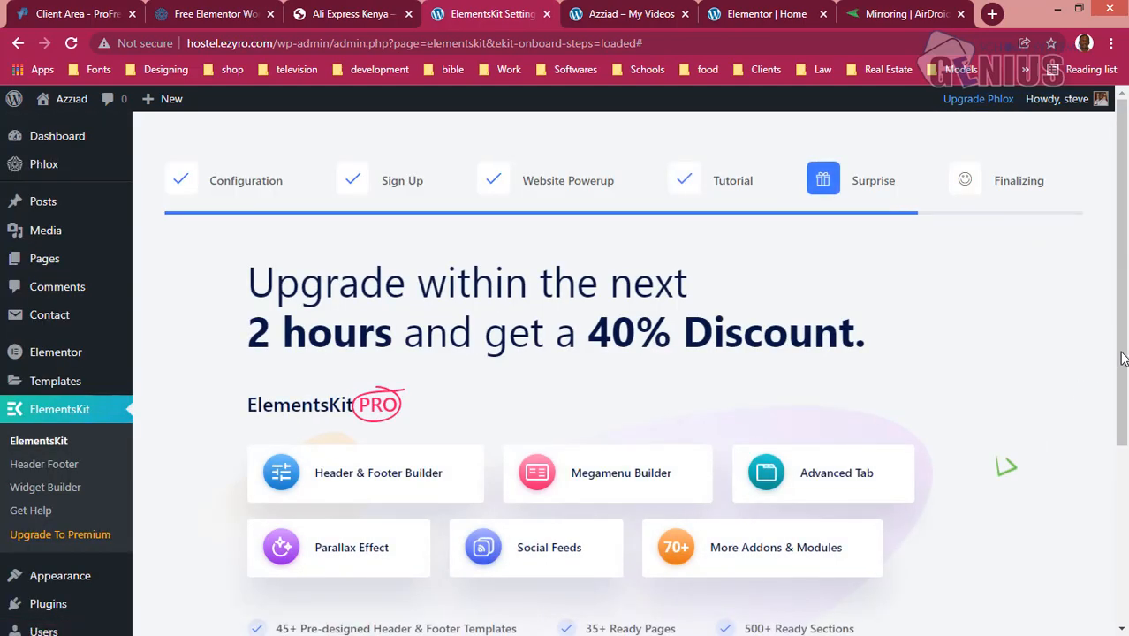
left_click_drag(1121, 358, 1106, 434)
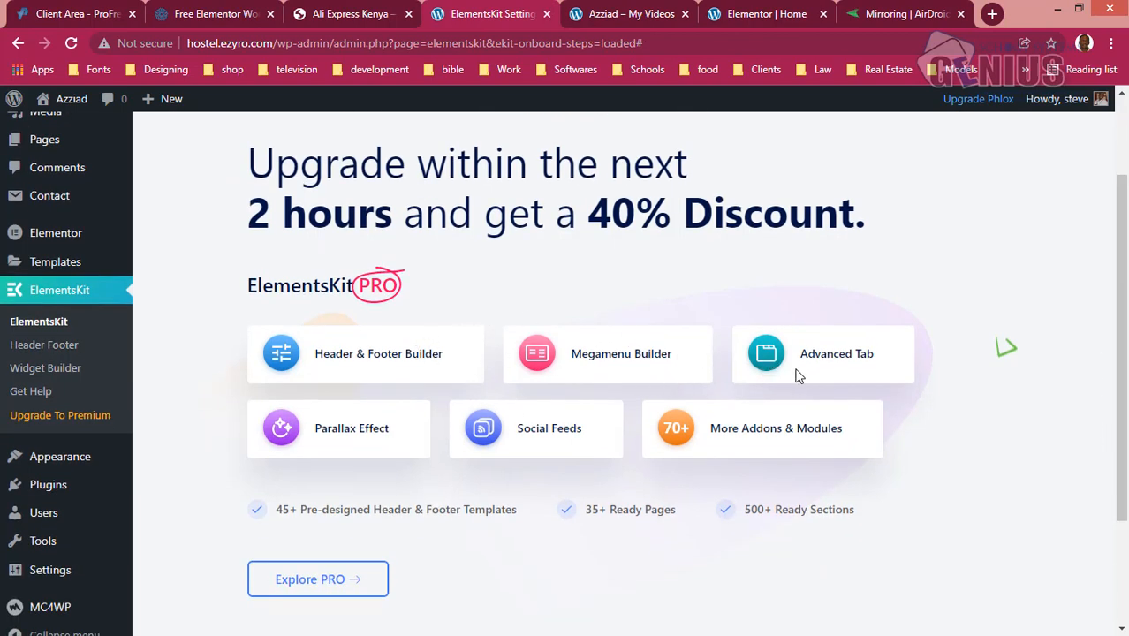
left_click_drag(1120, 428, 1118, 528)
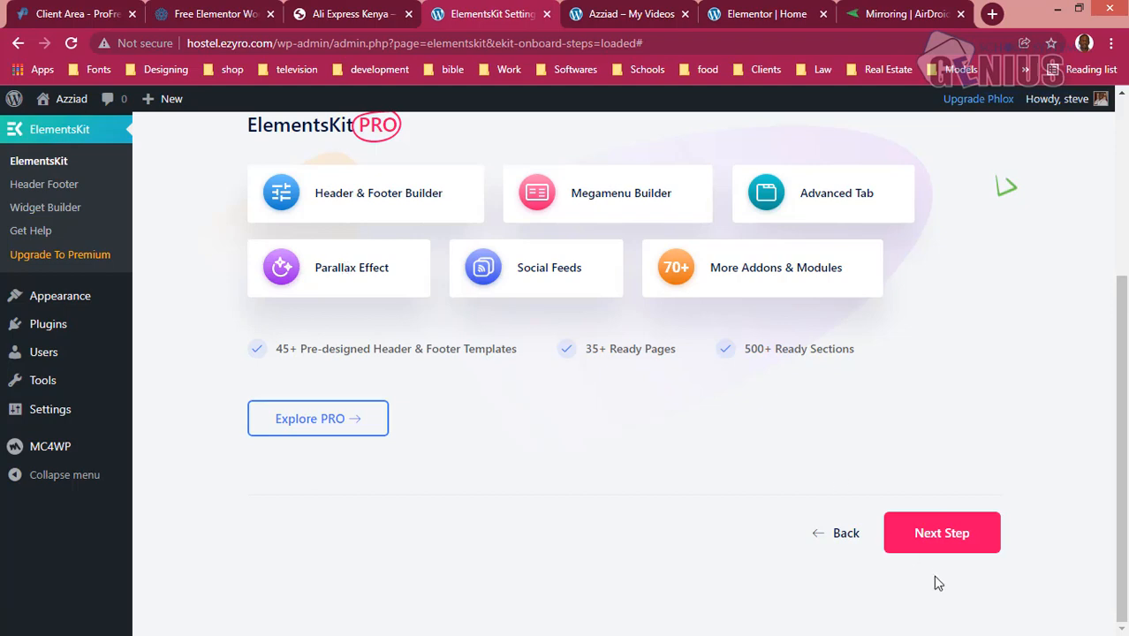
left_click(923, 536)
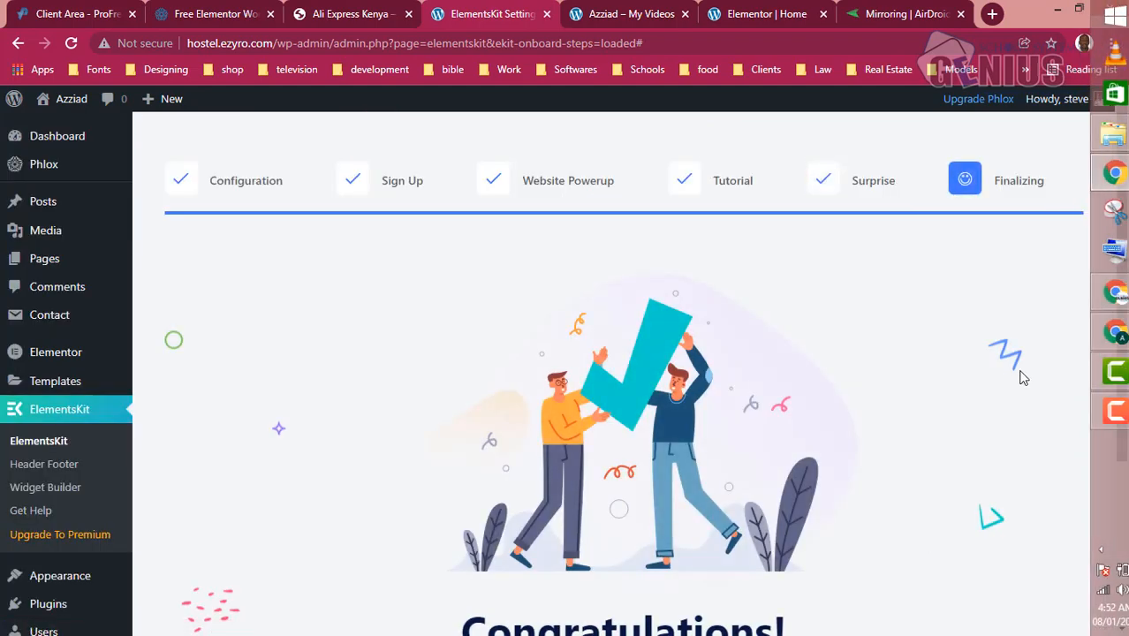
scroll(953, 441, "down", 3)
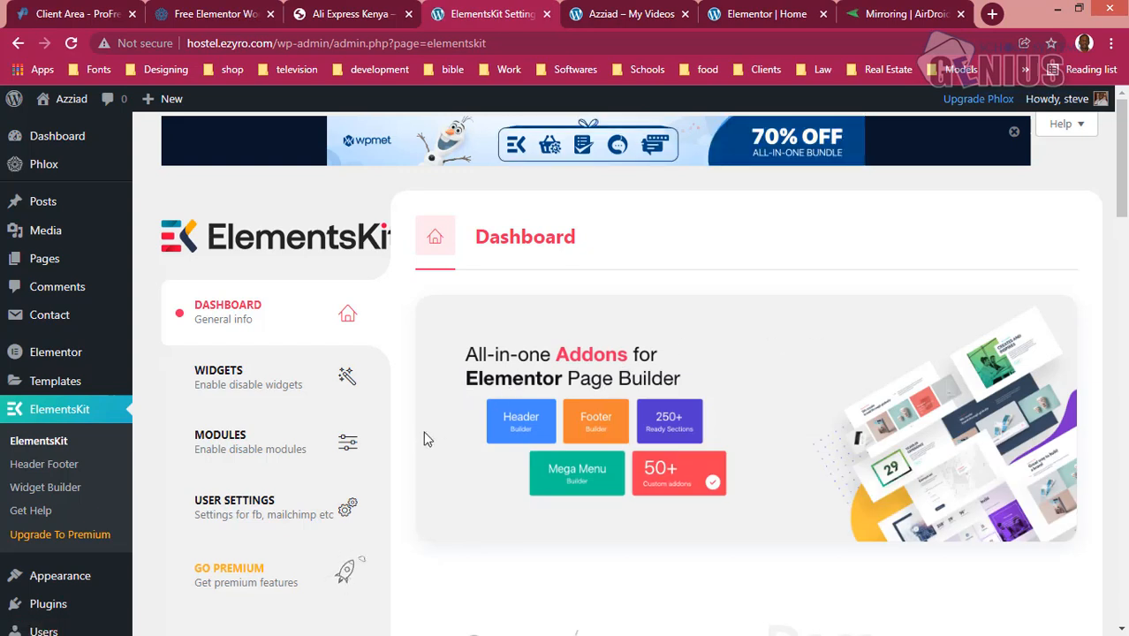
- Start a new template in ElementsKit's Header Footer section and title it "sidebar header"
left_click(57, 472)
mouse_move(1102, 190)
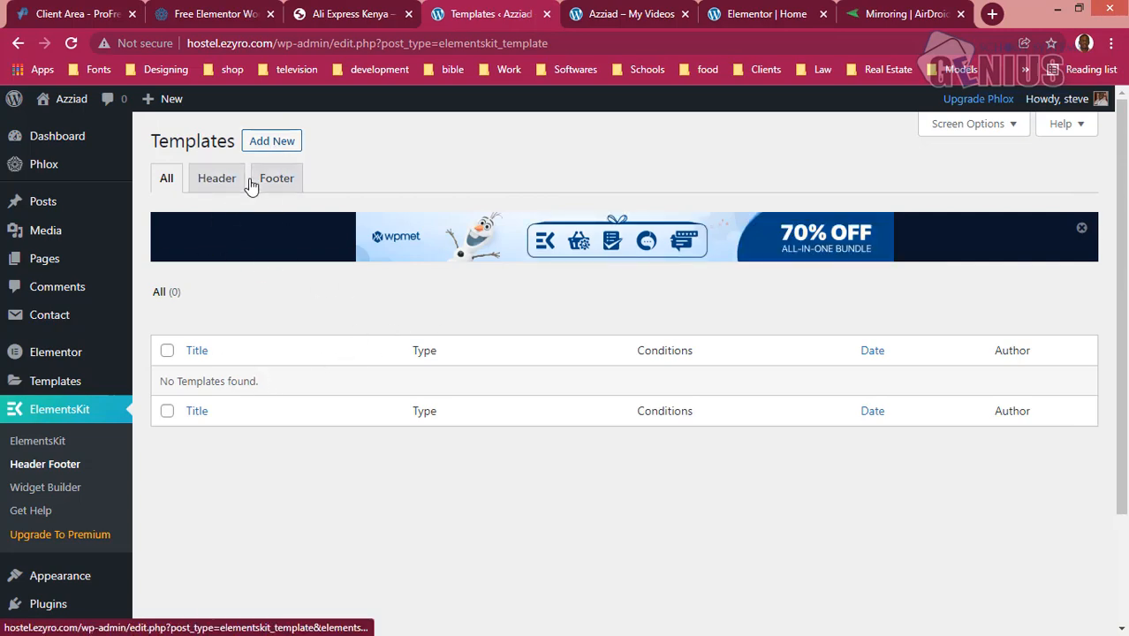
left_click(272, 141)
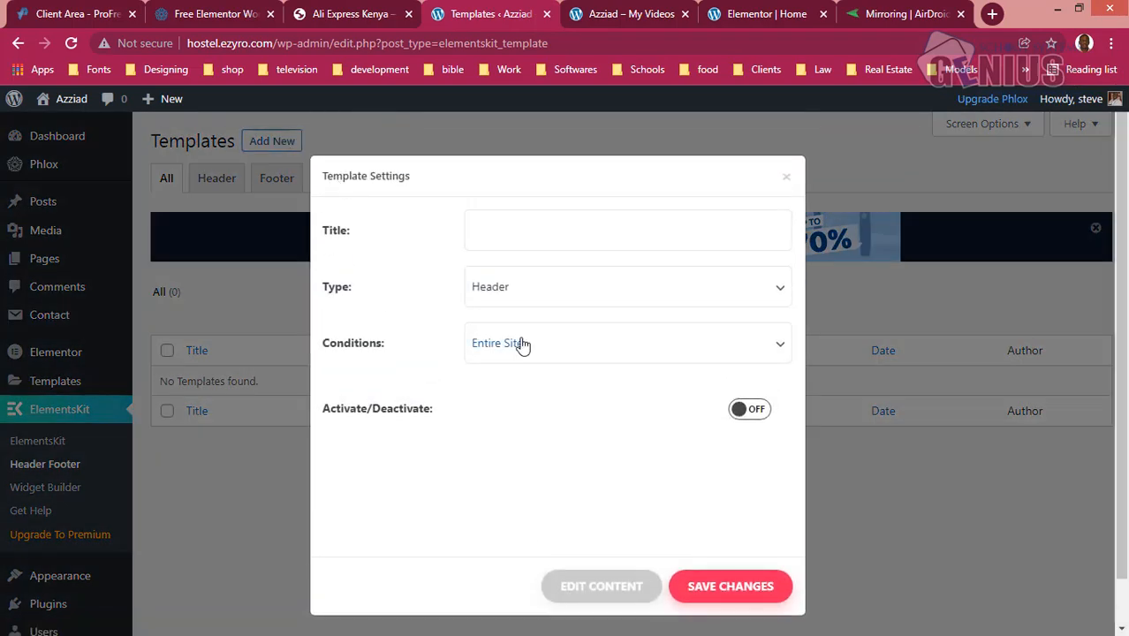
left_click(545, 241)
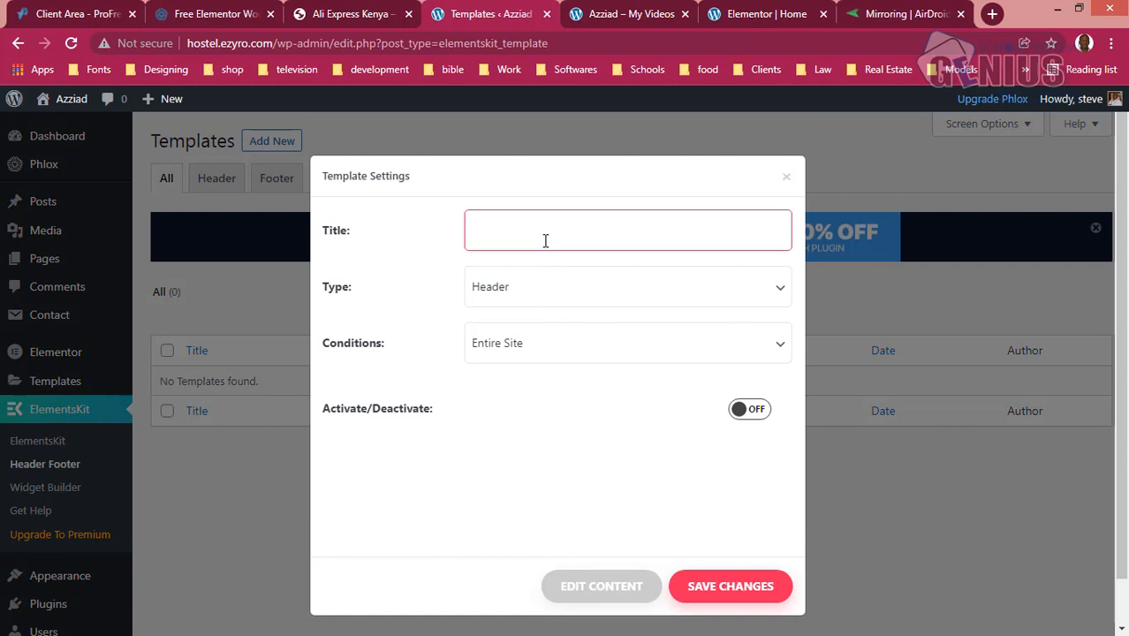
type("s")
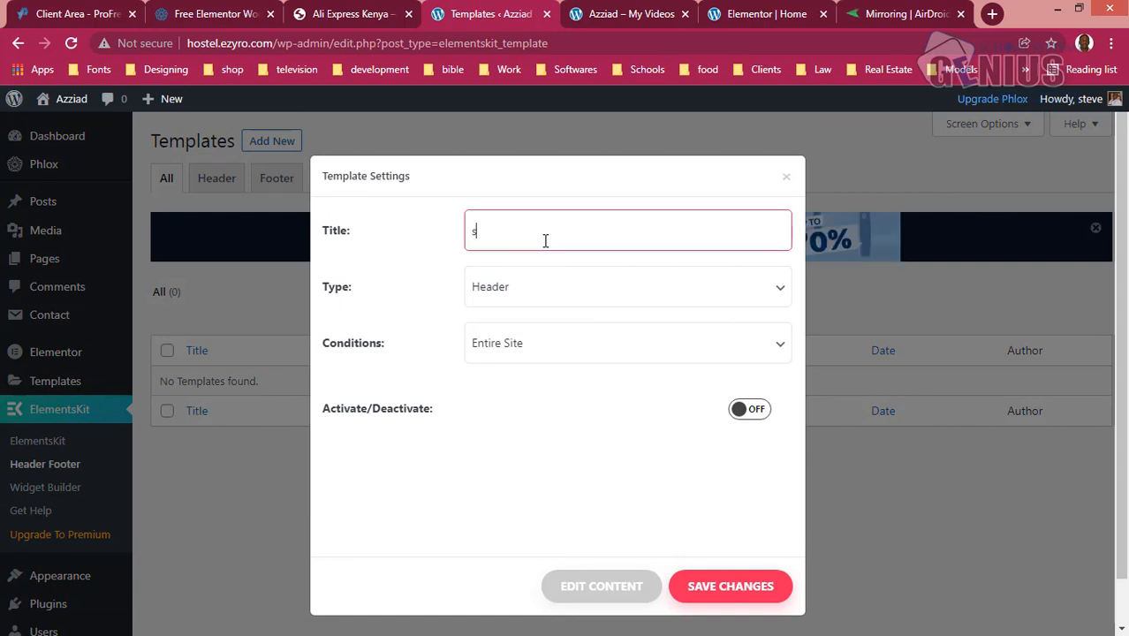
type("o")
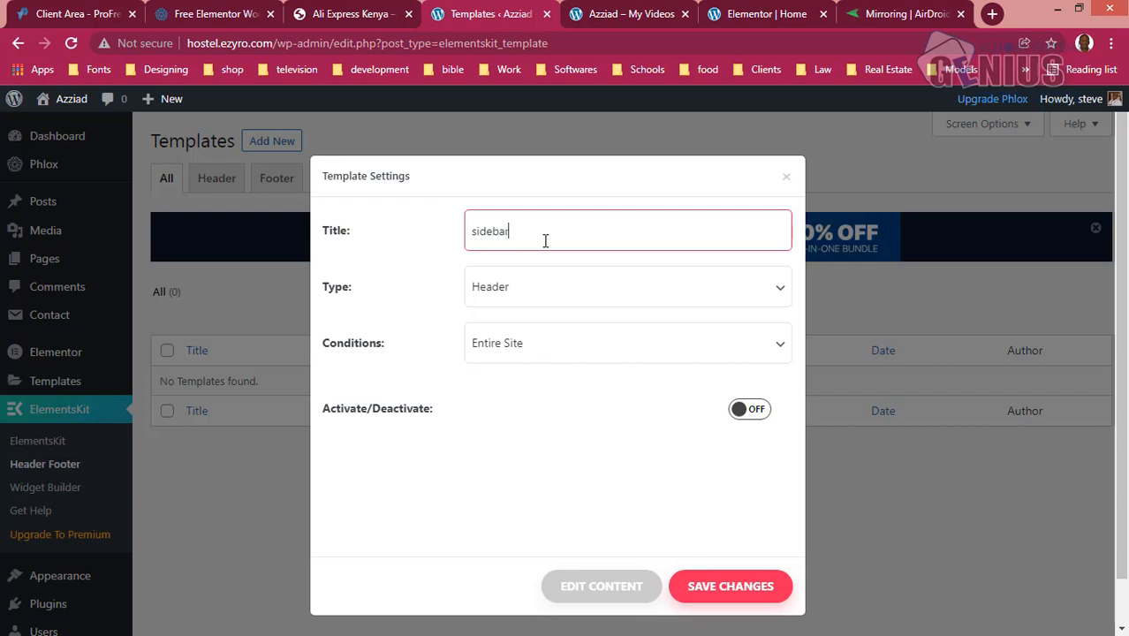
type("debar hear")
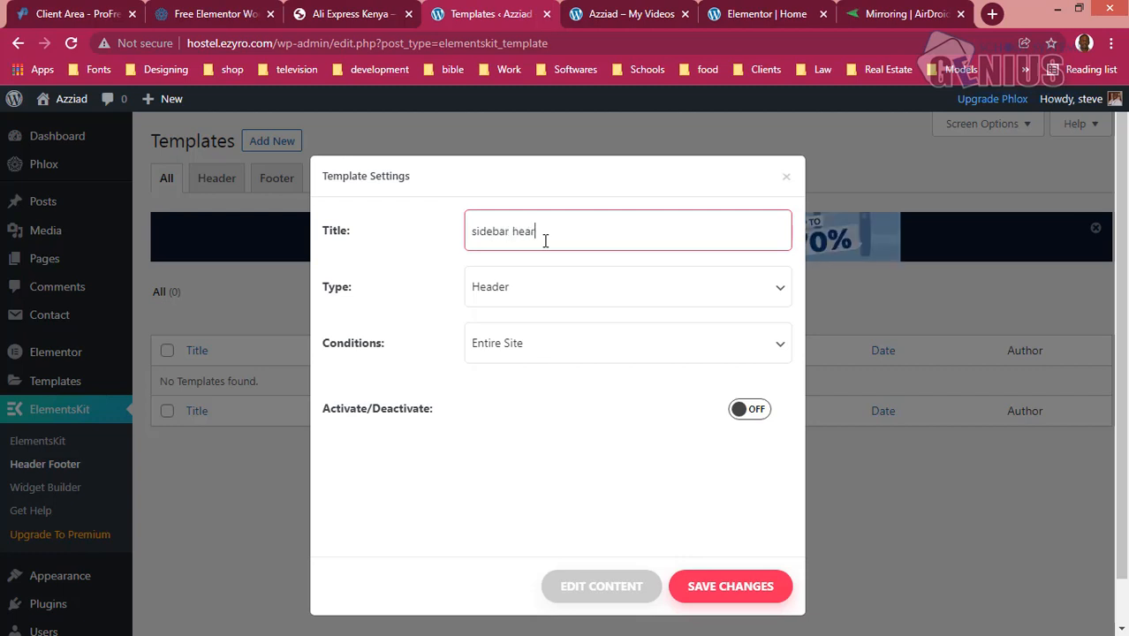
key("BackSpace")
type("der")
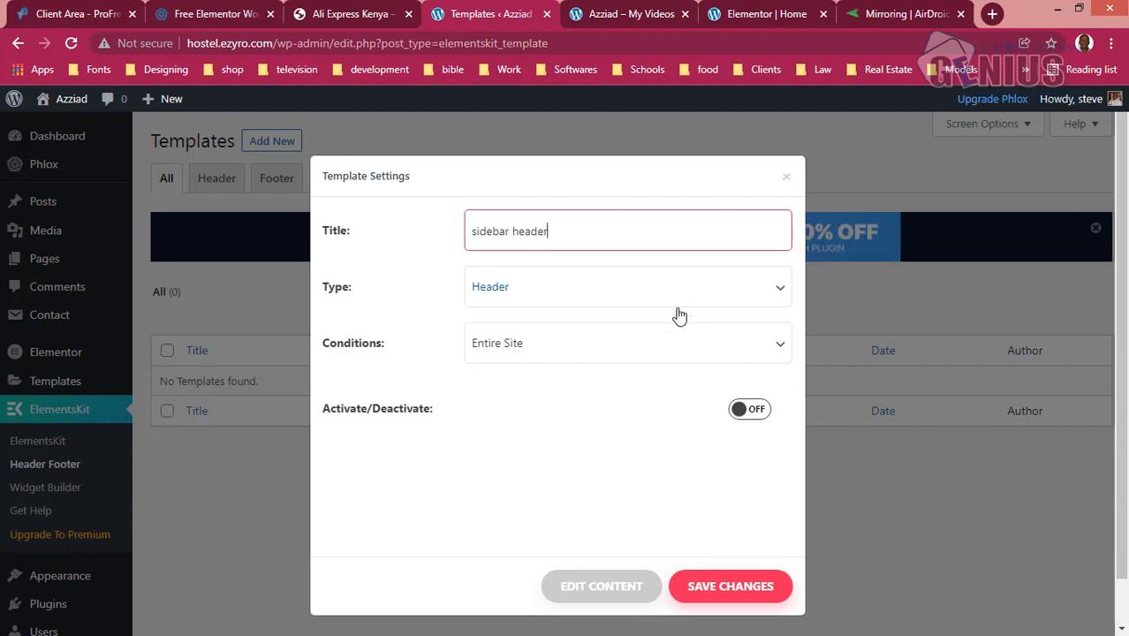
- Keep the template's type as Header and its condition as Entire Site, activate it and save the changes
left_click(650, 303)
left_click(648, 302)
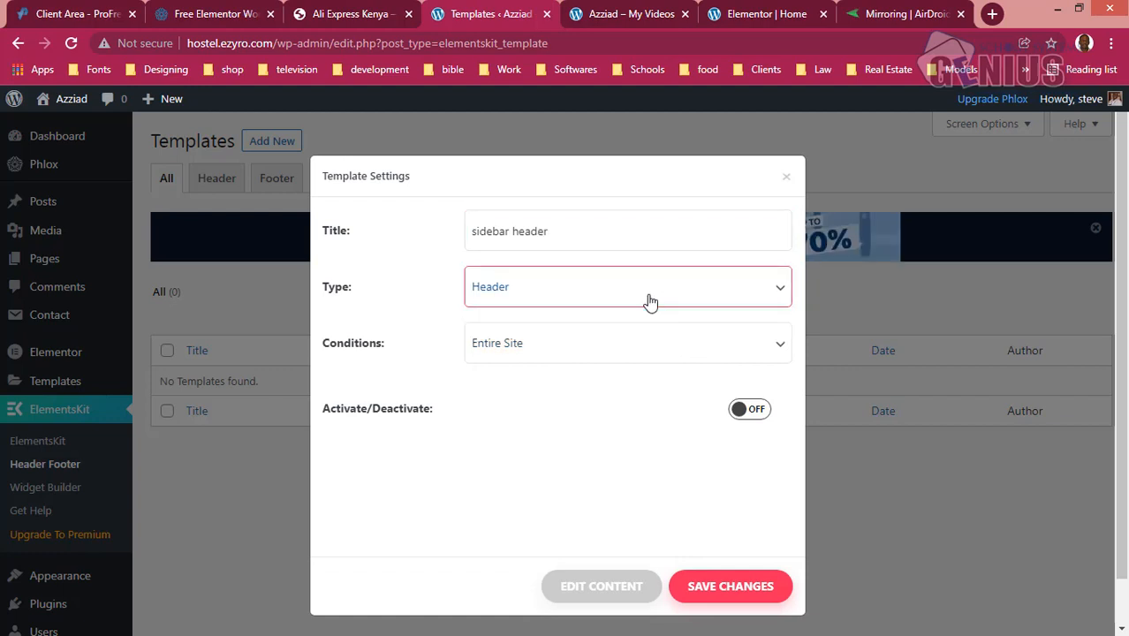
left_click(688, 348)
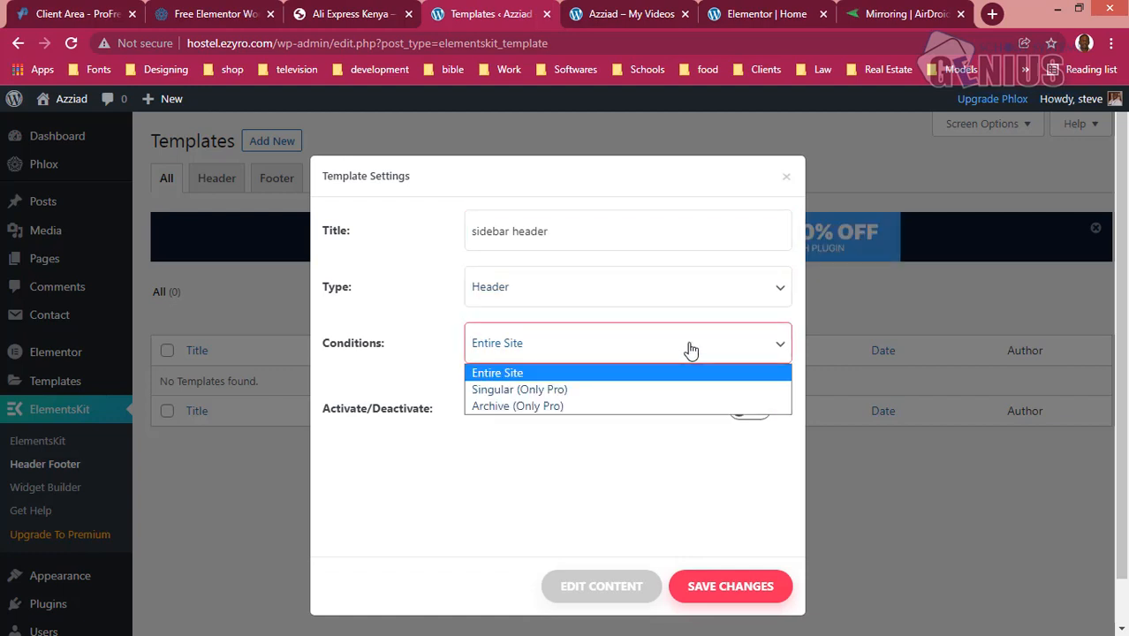
left_click(688, 348)
left_click(685, 348)
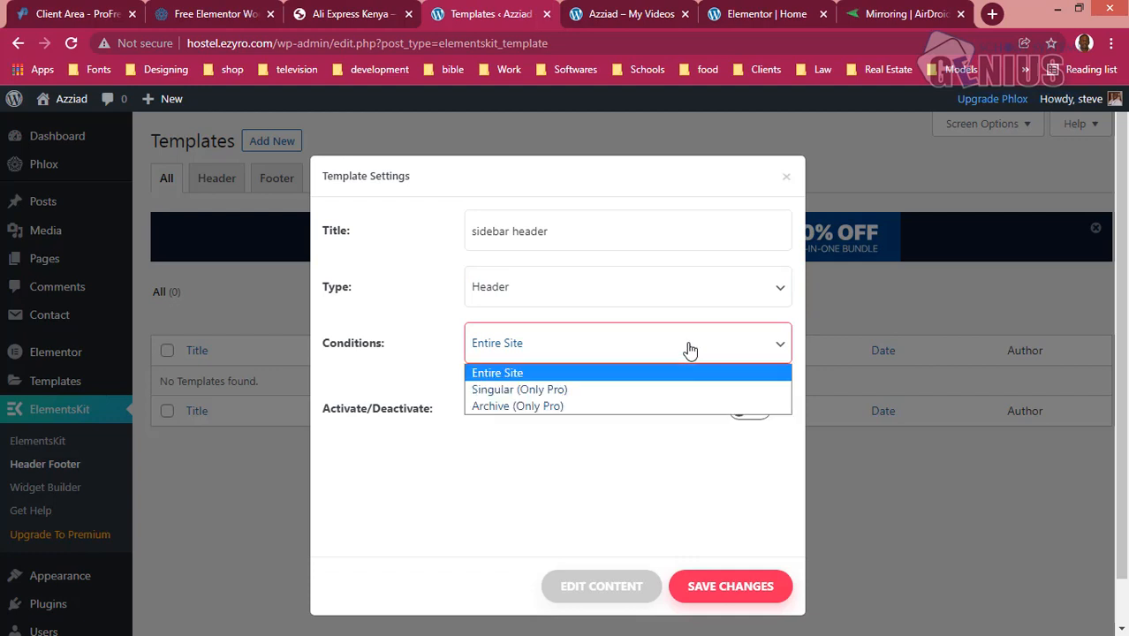
left_click(643, 345)
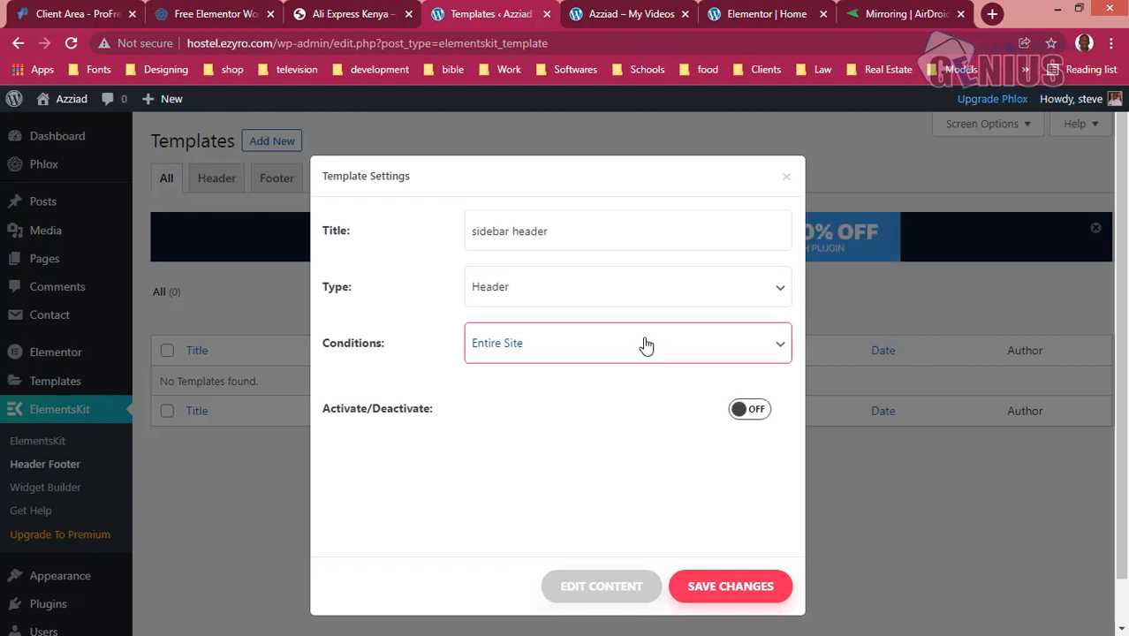
left_click(753, 410)
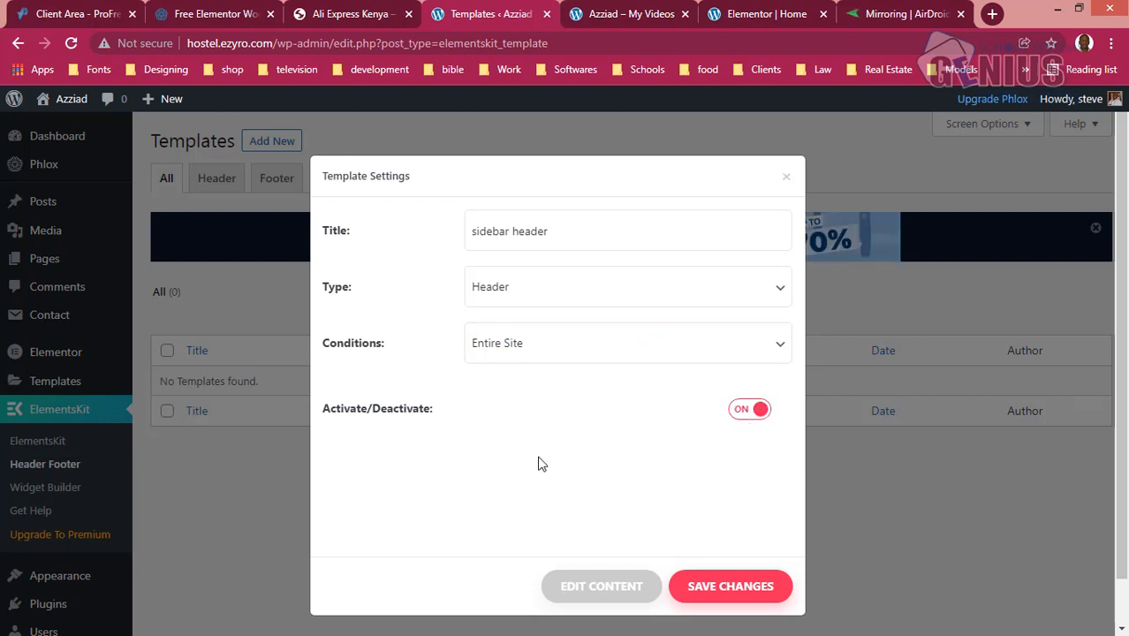
left_click(707, 597)
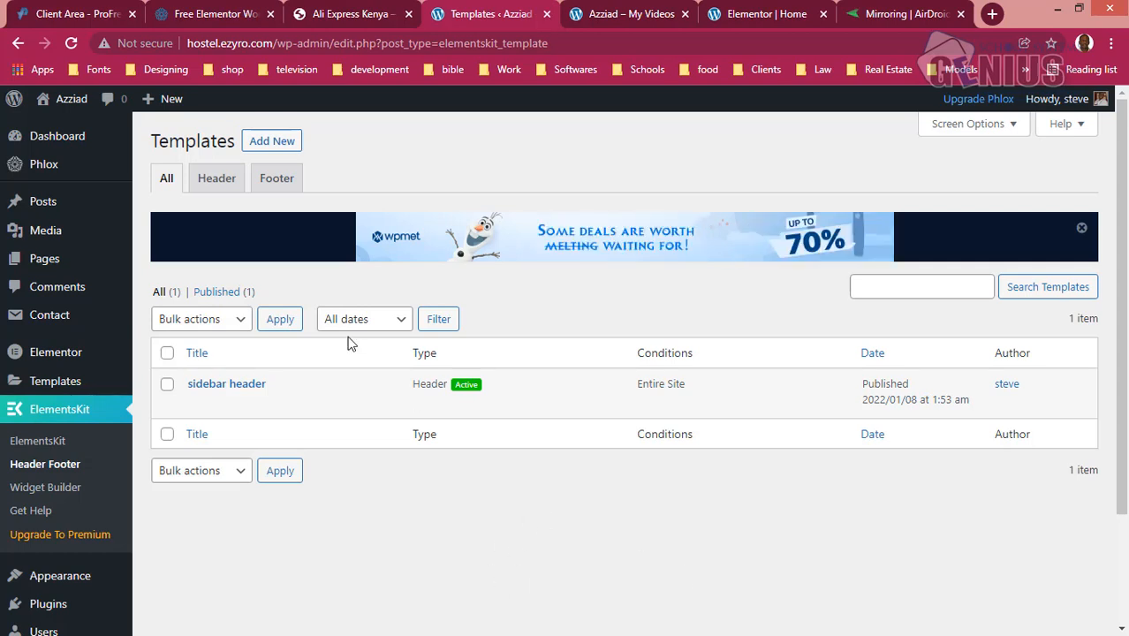
- Open the sidebar header template's content in the Elementor editor and exit to the dashboard without editing it
mouse_move(364, 395)
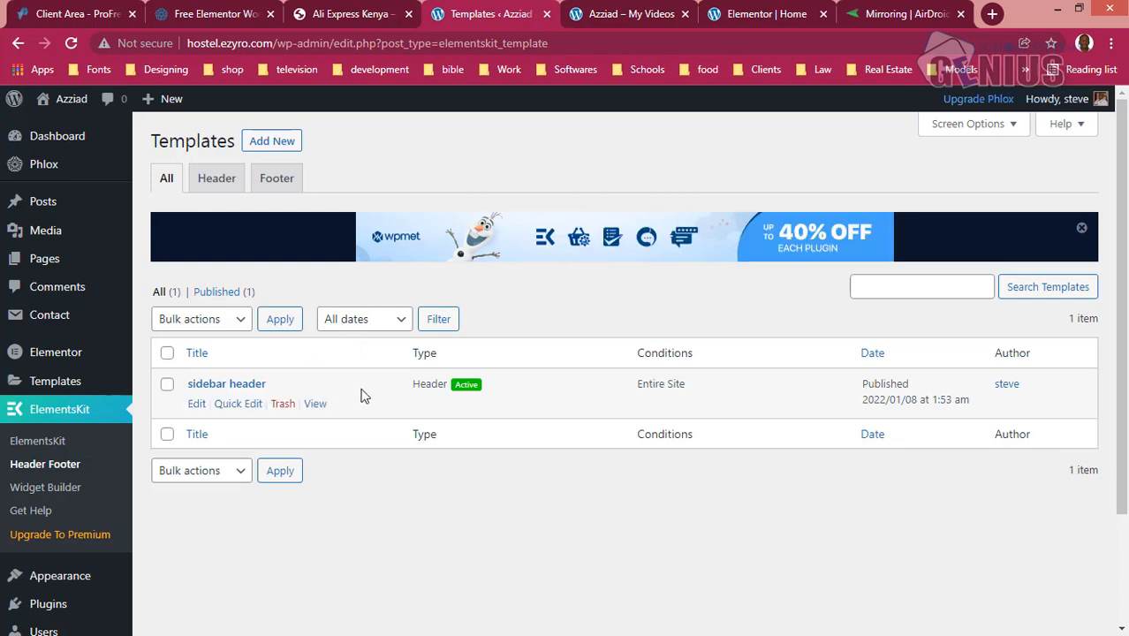
left_click(199, 405)
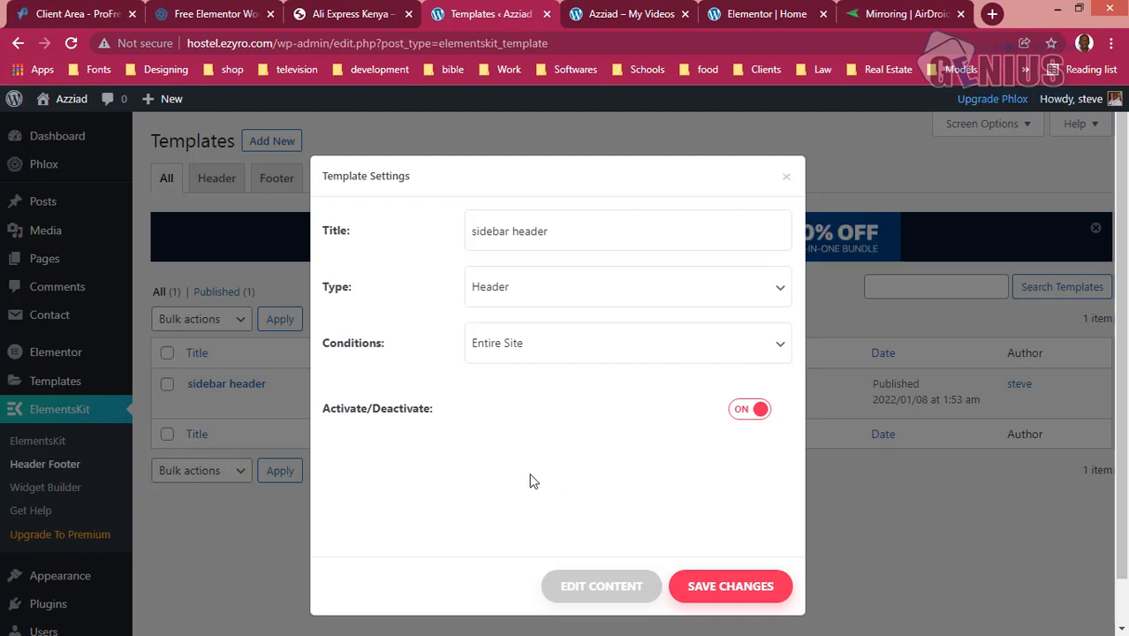
left_click_drag(570, 562, 598, 595)
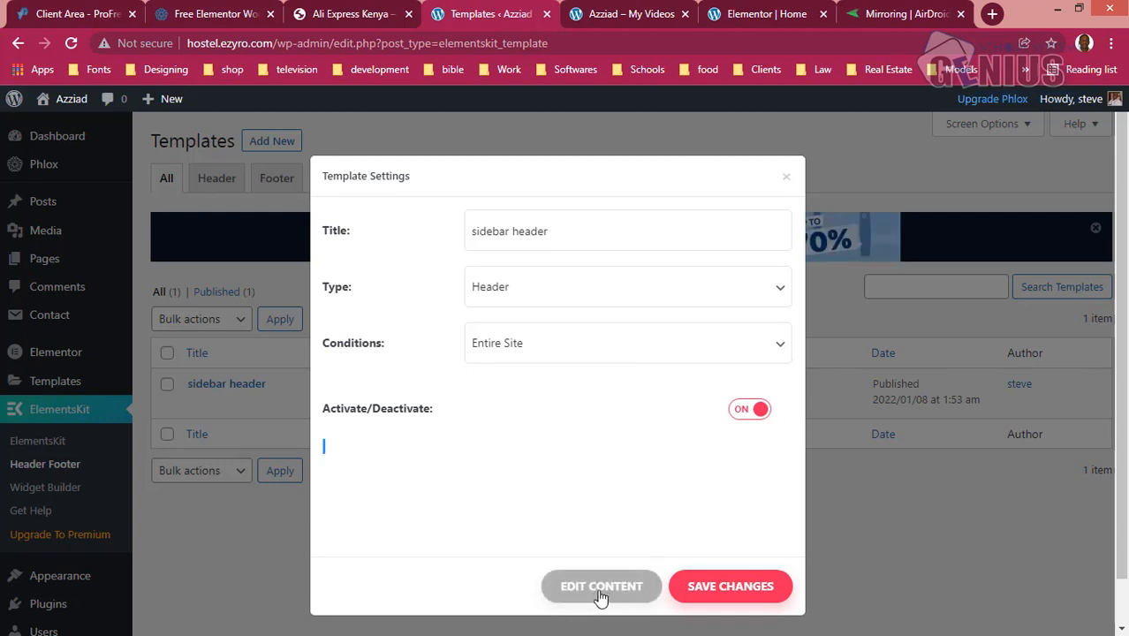
left_click(609, 588)
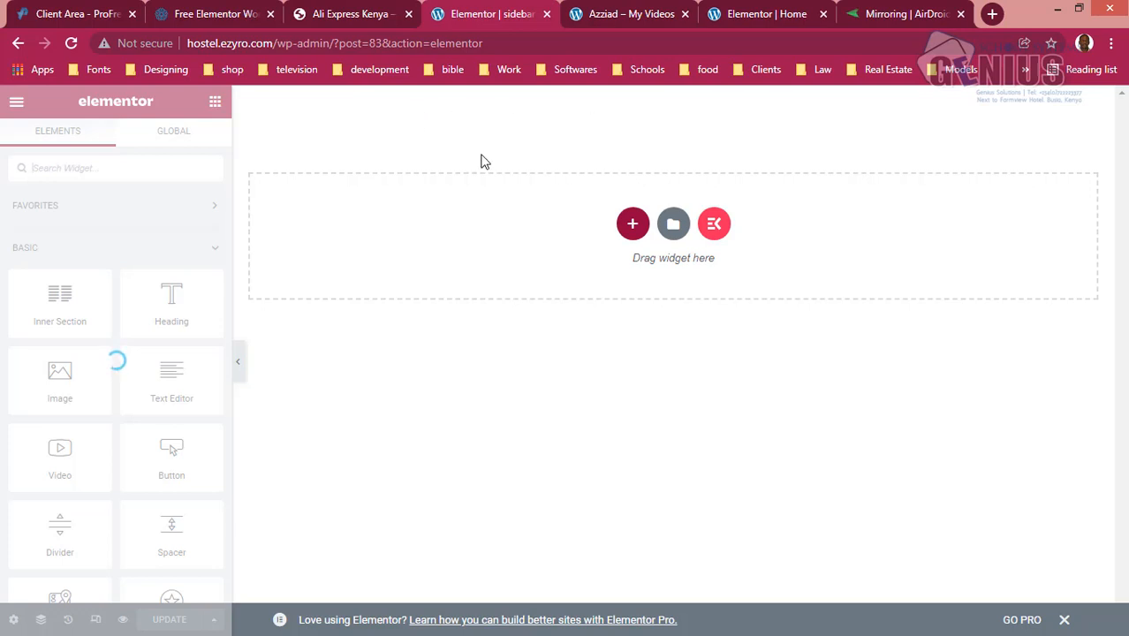
left_click(17, 104)
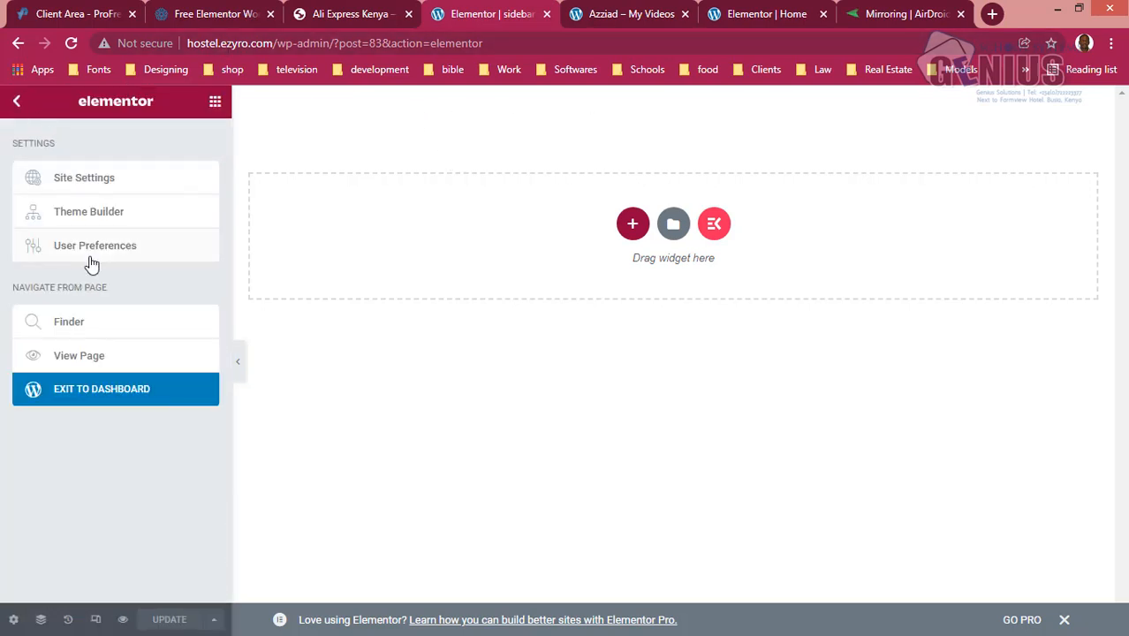
left_click(104, 398)
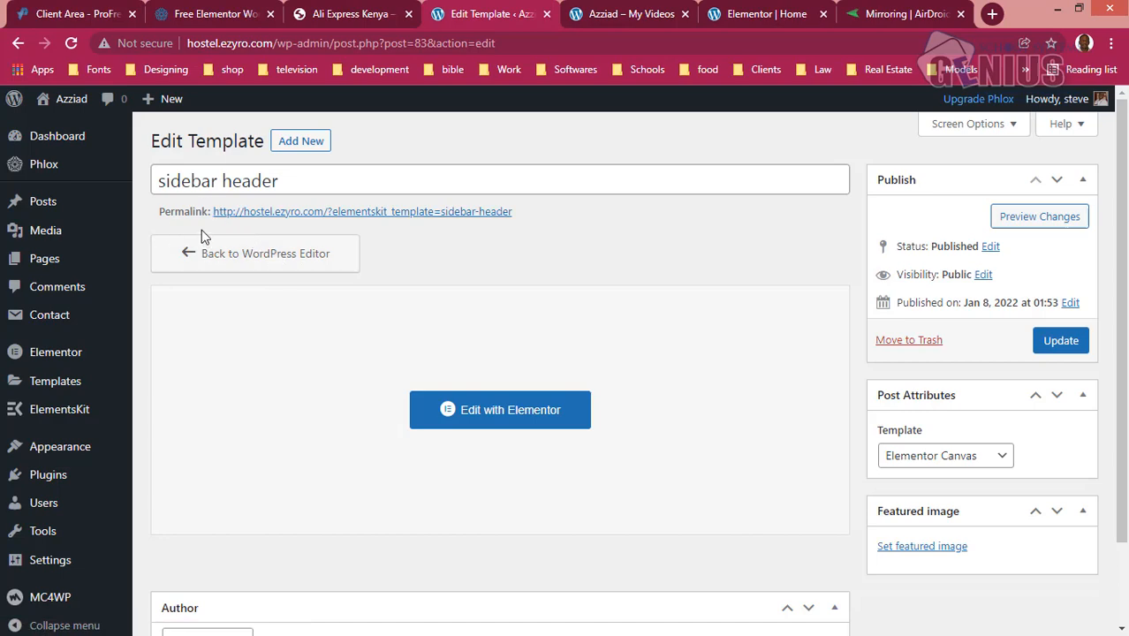
- Leave the template for the Header Footer list and go on to the site's Menus page
mouse_move(72, 413)
left_click(179, 441)
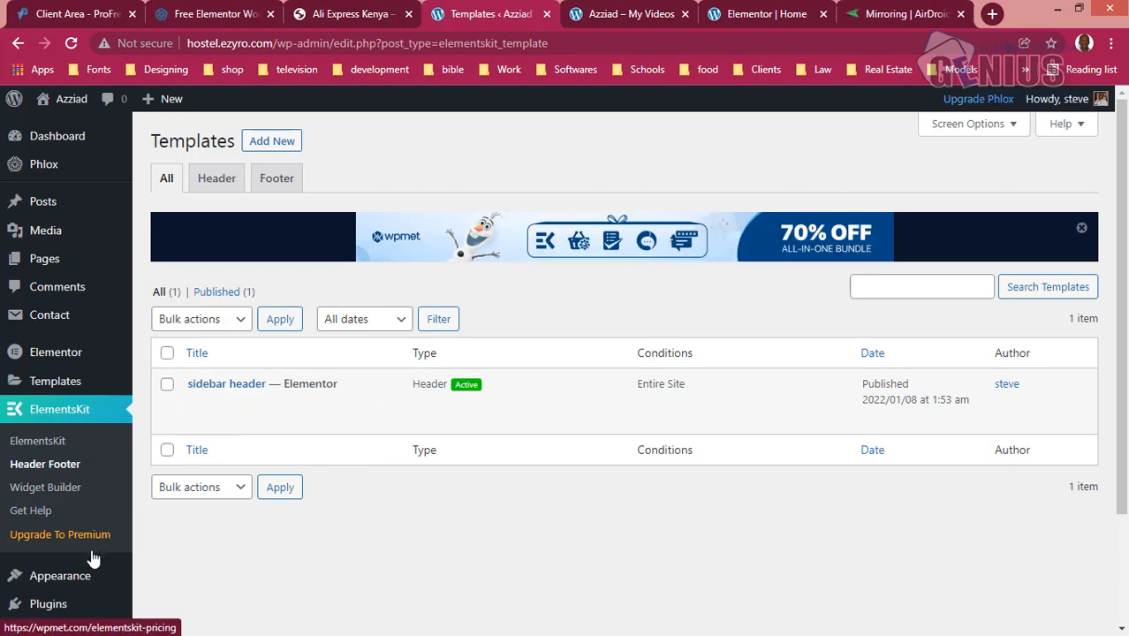
mouse_move(18, 575)
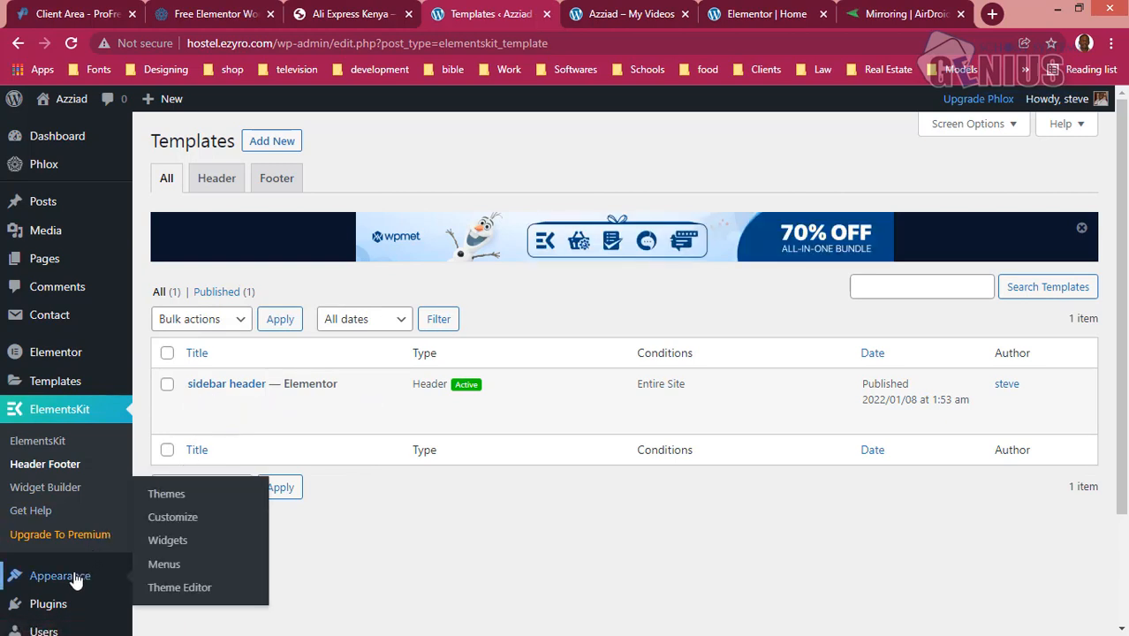
left_click(166, 566)
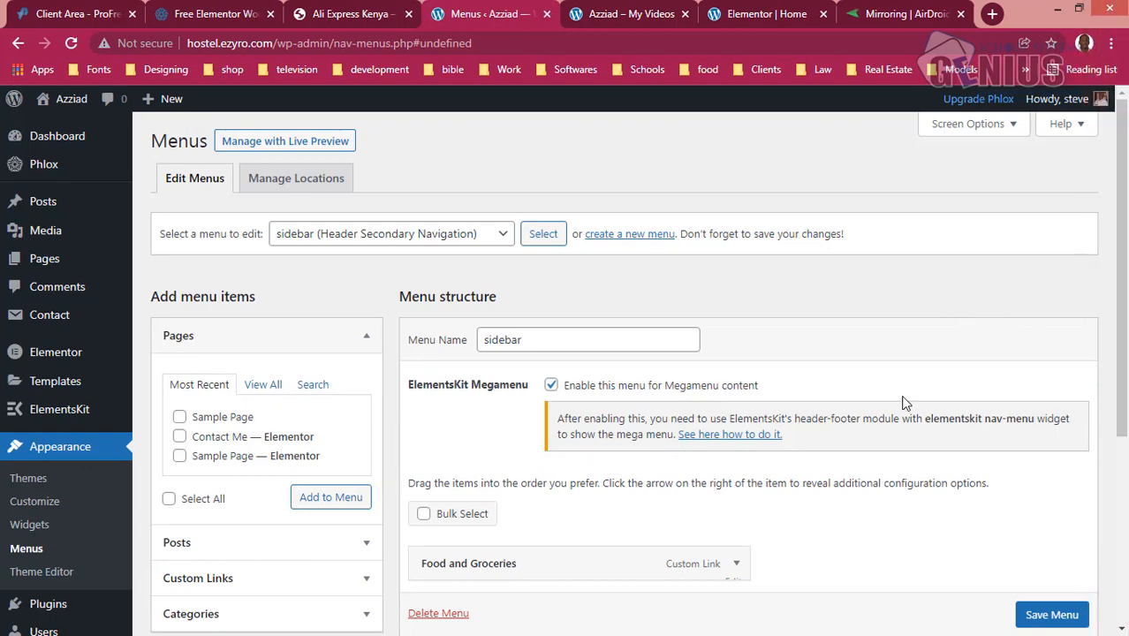
- Enable the mega menu for the Food and Groceries item and open its mega menu content for editing
scroll(598, 366, "down", 1)
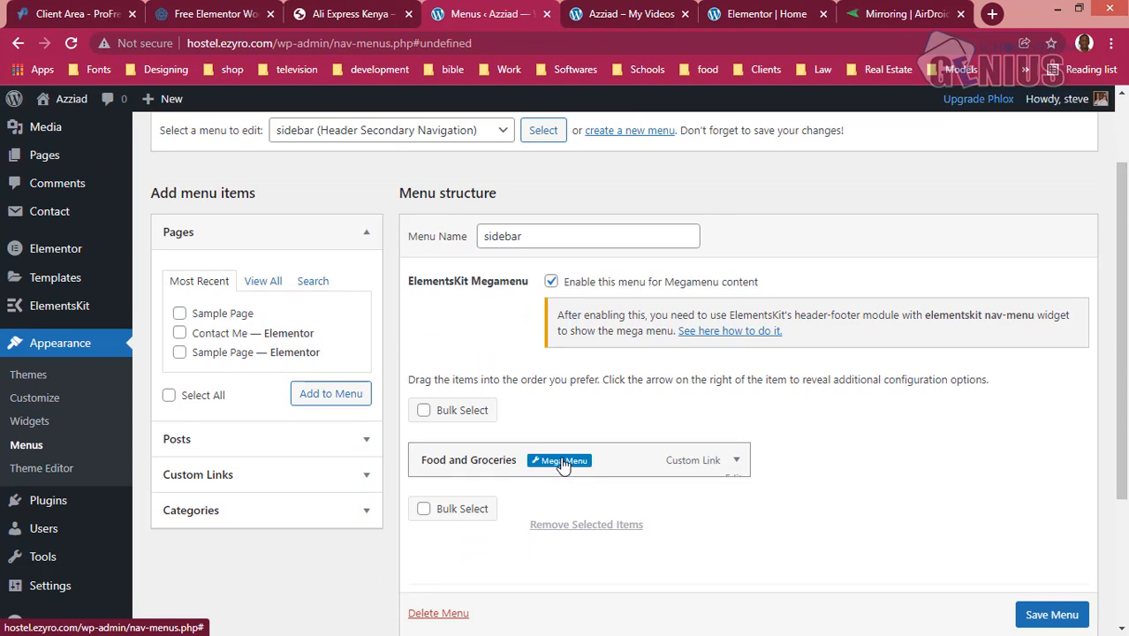
left_click(563, 463)
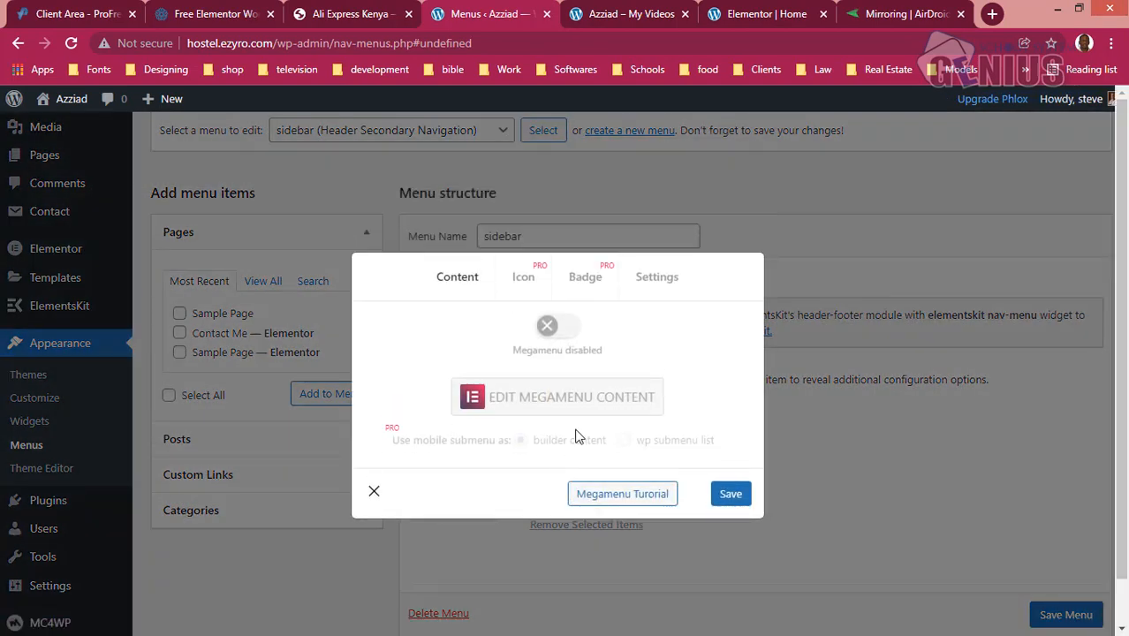
left_click(568, 330)
left_click(565, 396)
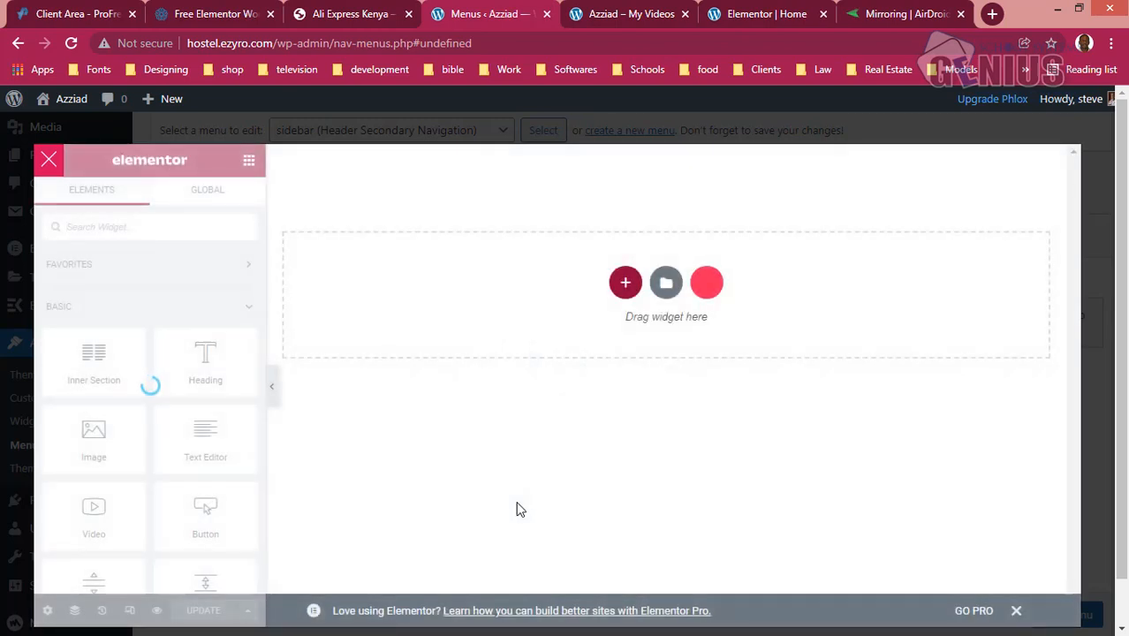
- Open the ElementsKit template library from the empty mega menu canvas and browse its section designs
left_click(718, 296)
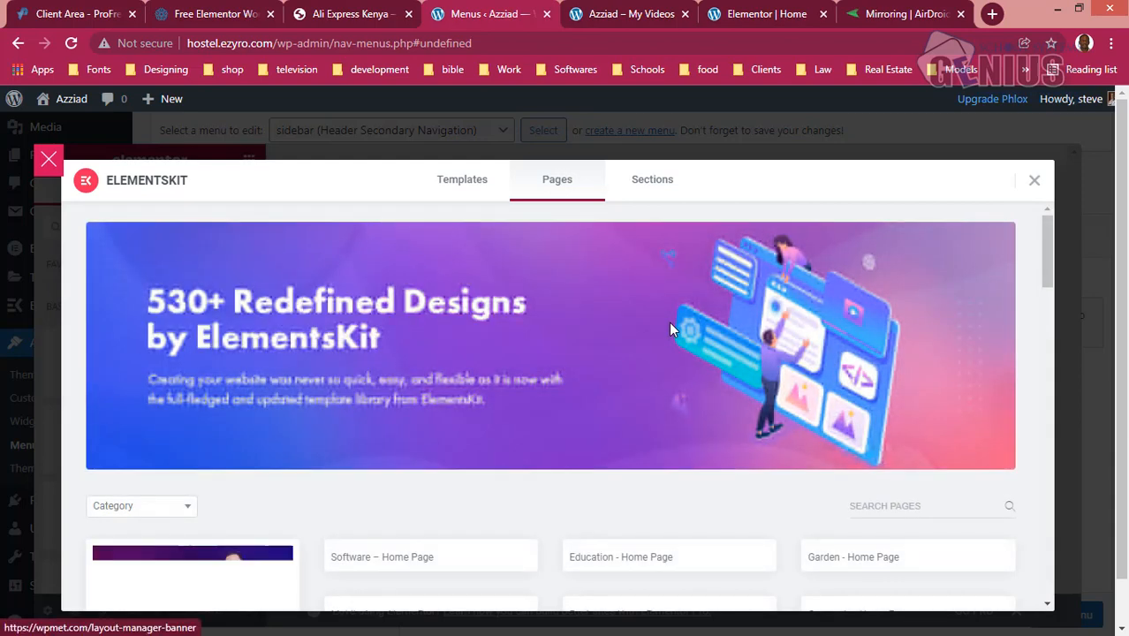
left_click(665, 193)
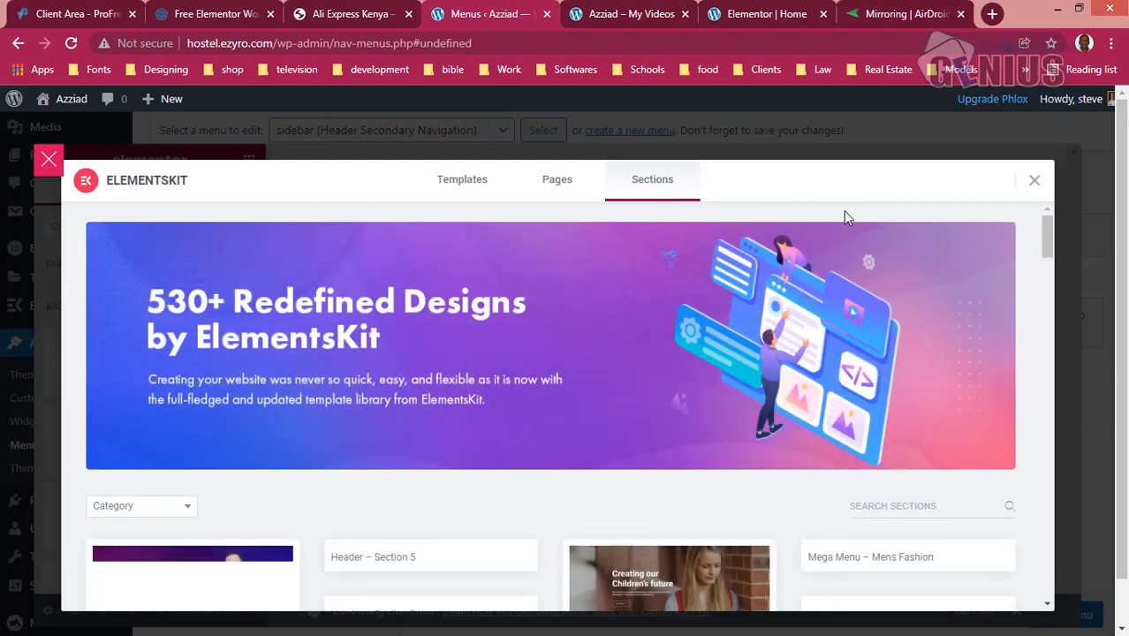
left_click_drag(1046, 235, 1045, 256)
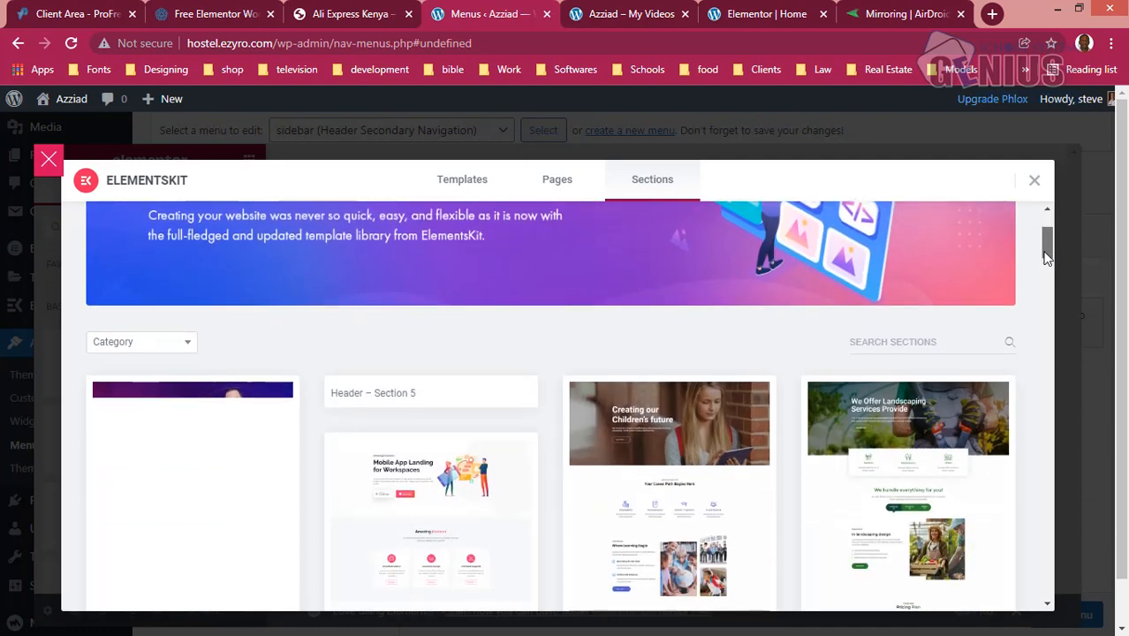
left_click_drag(1046, 256, 1046, 227)
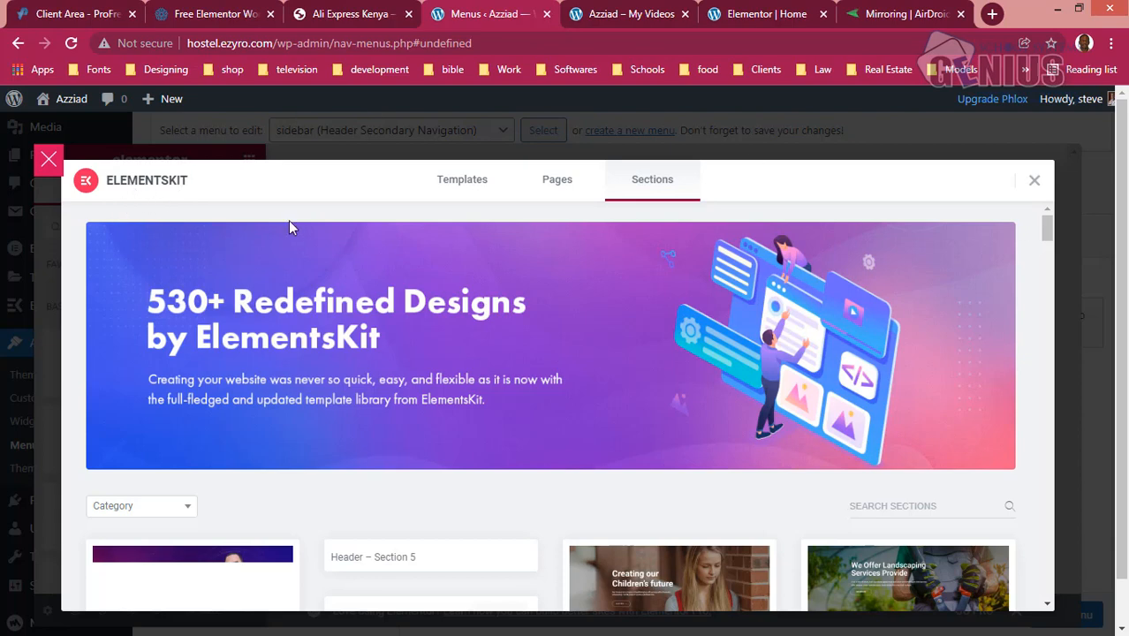
mouse_move(1046, 226)
left_mouse_down()
mouse_move(1047, 288)
mouse_move(1049, 230)
left_mouse_up()
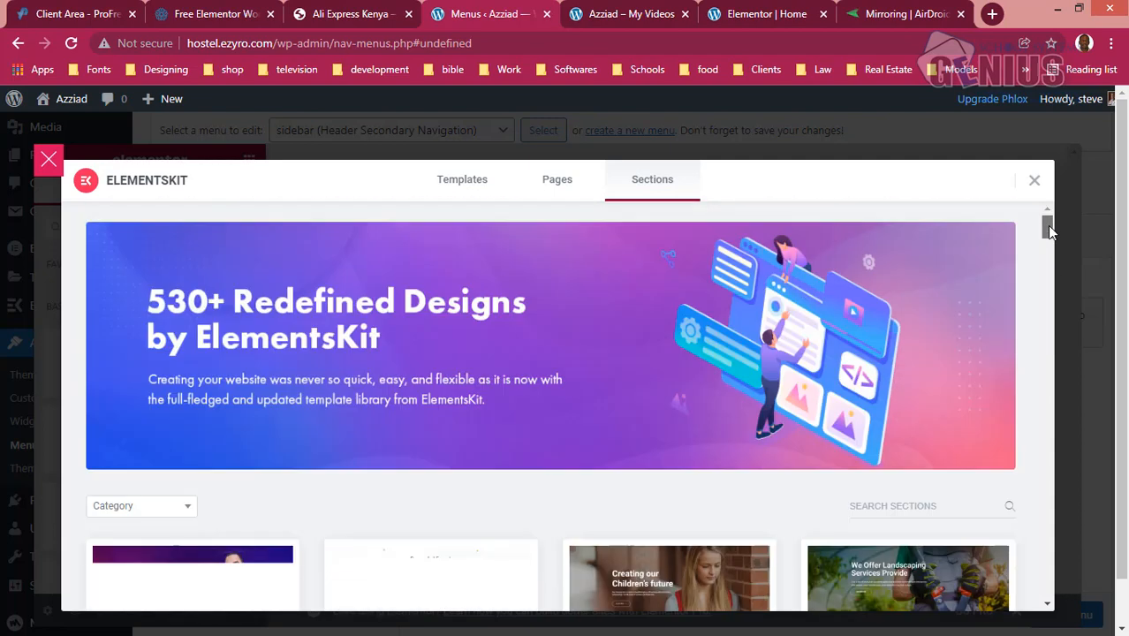
- Filter the section designs by the Megamenu category and insert the Mega Menu - Computer Office Security section
left_click(188, 511)
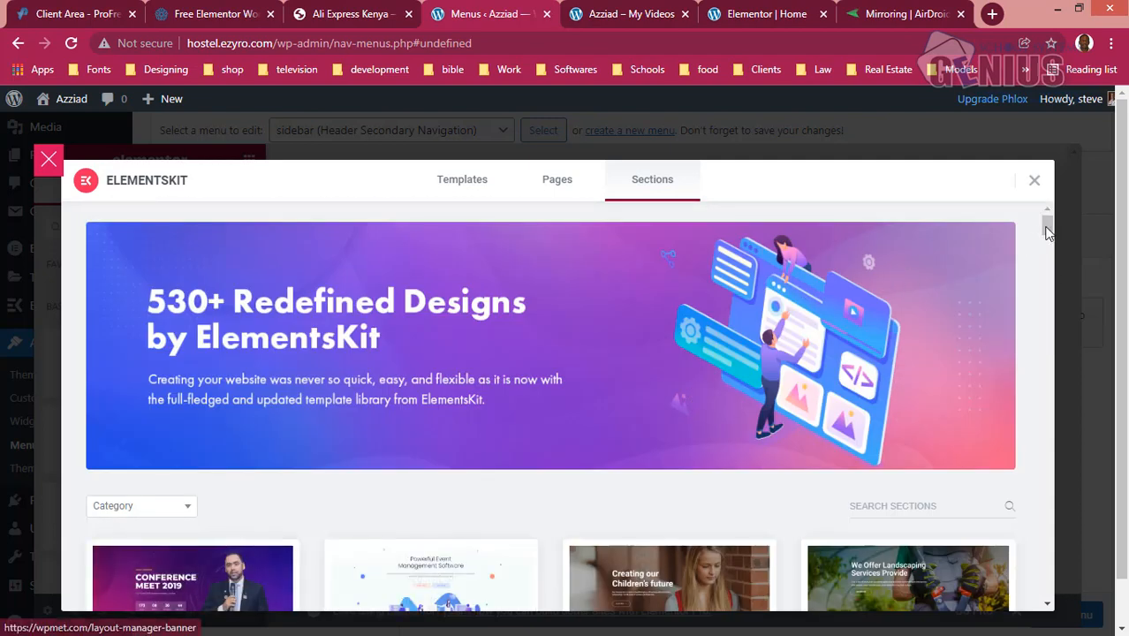
mouse_move(1046, 226)
left_mouse_down()
mouse_move(1047, 254)
mouse_move(1047, 226)
left_mouse_up()
left_click(181, 453)
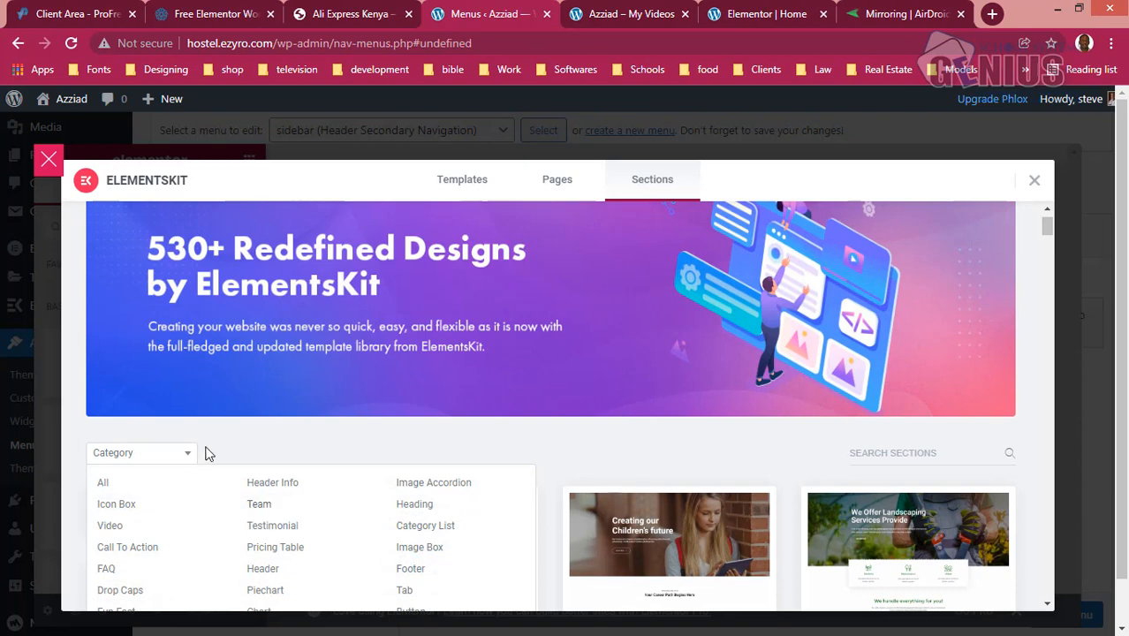
left_click(210, 454)
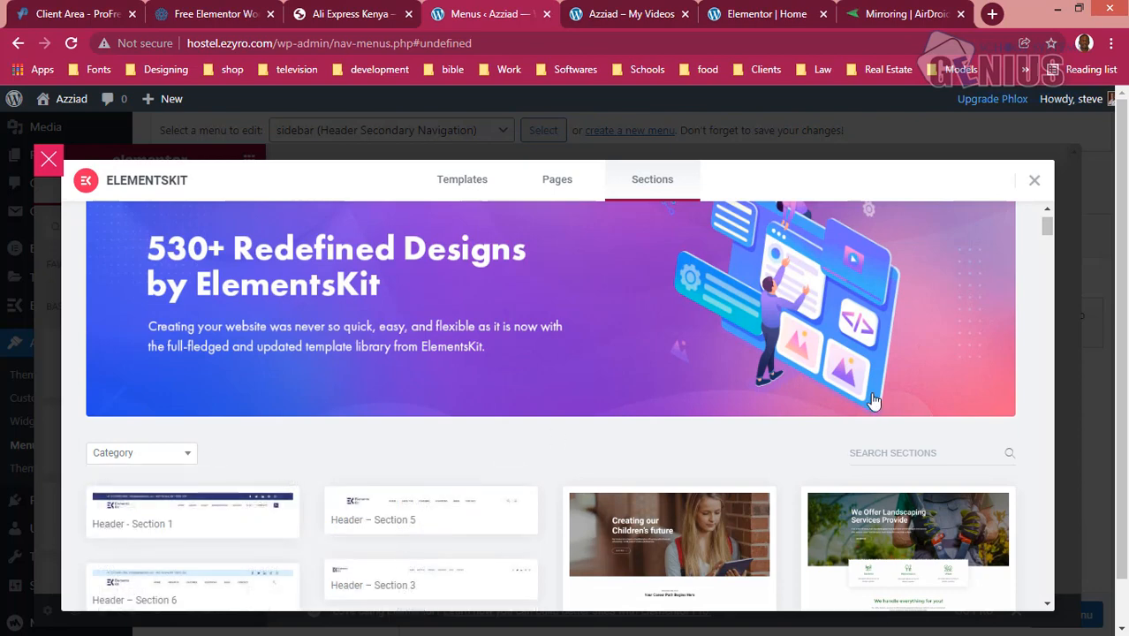
left_click(1048, 606)
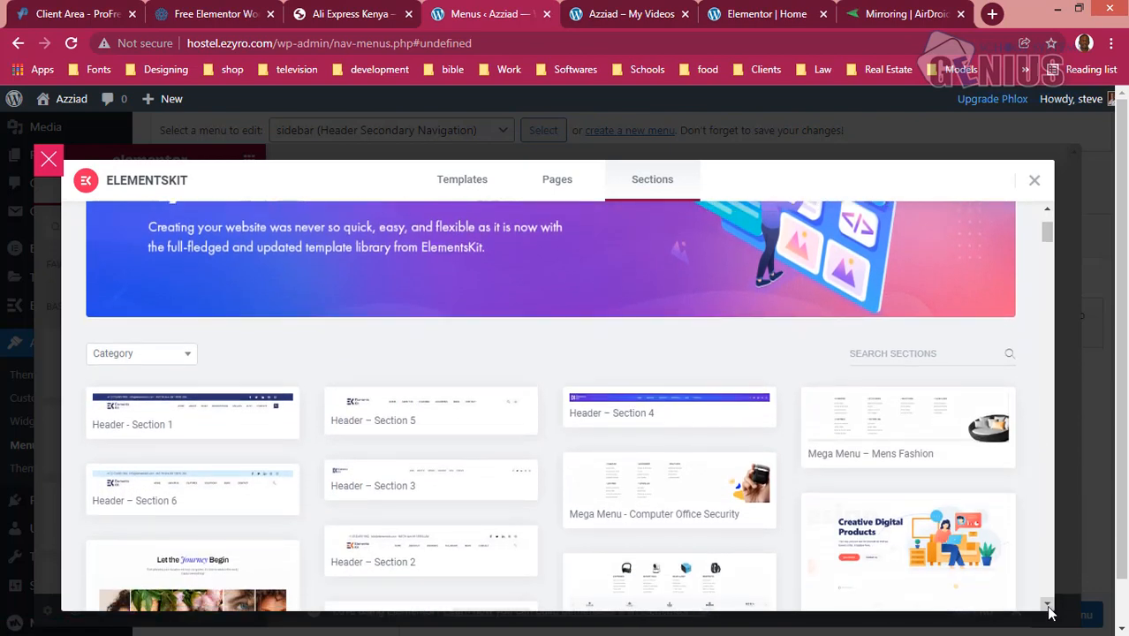
left_click(177, 355)
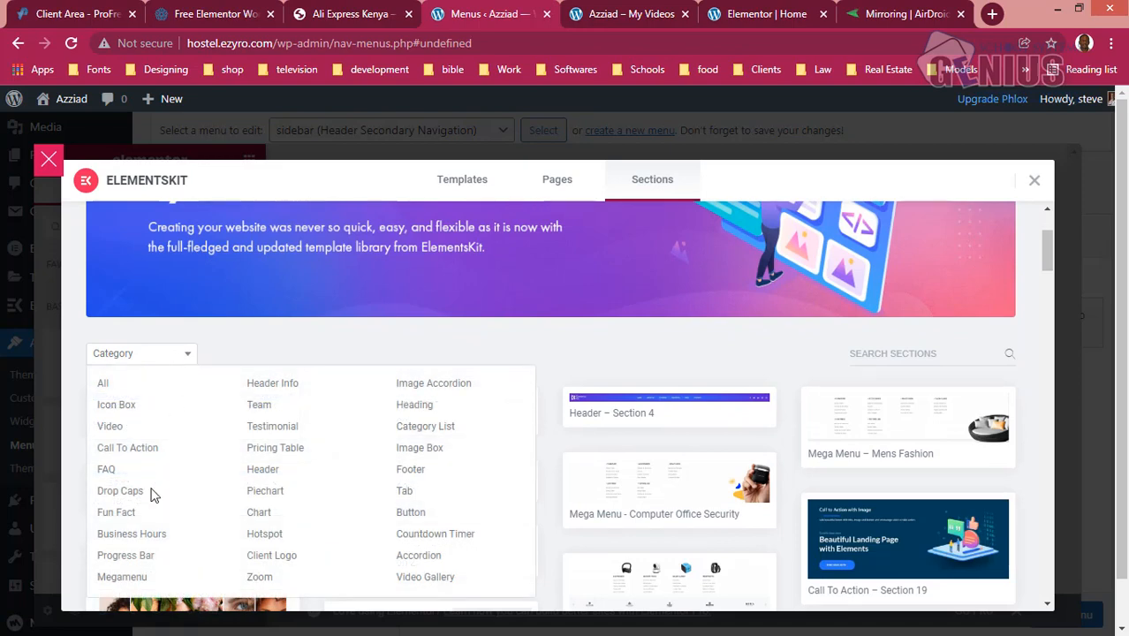
left_click(130, 577)
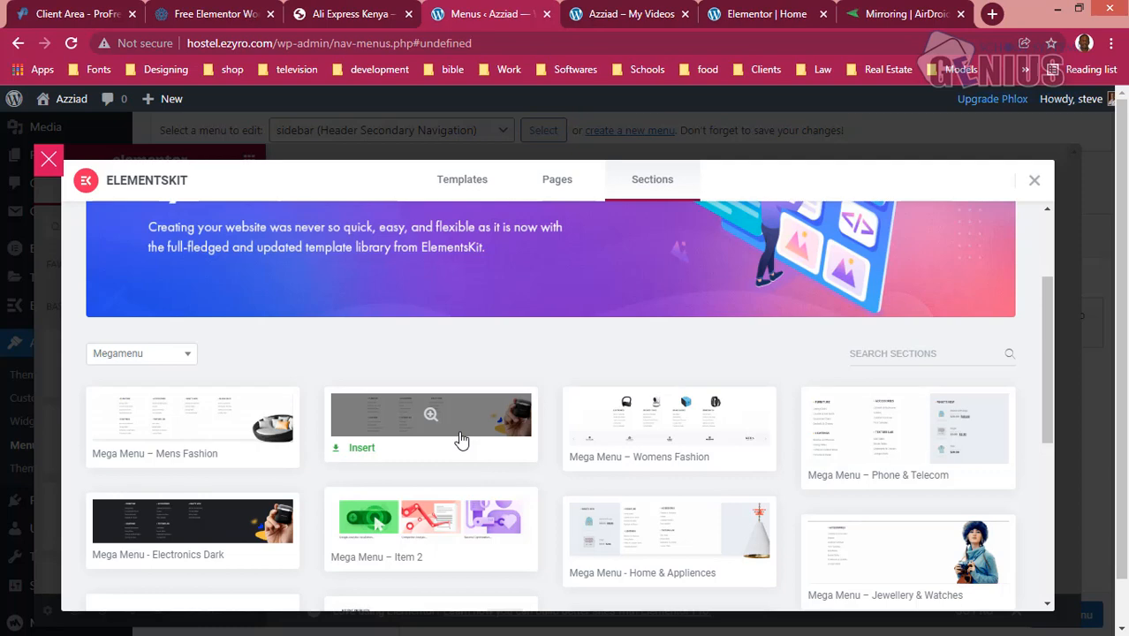
left_click(364, 451)
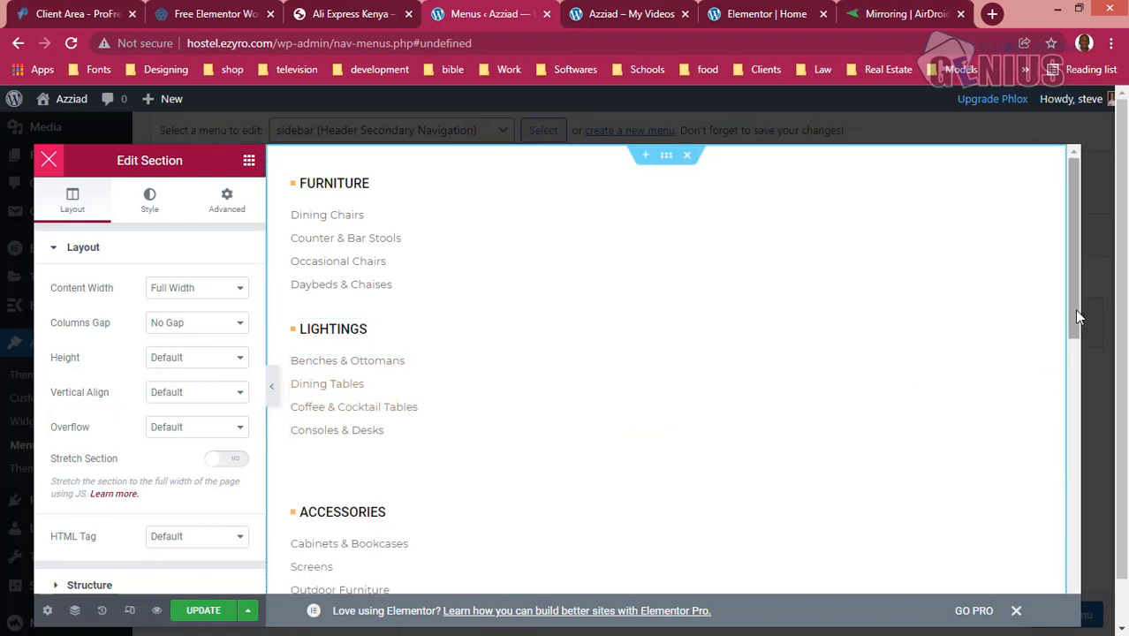
- Look through the inserted mega menu section's link lists and update the mega menu content
scroll(1073, 309, "down", 3)
scroll(1065, 309, "up", 3)
left_click_drag(1068, 283, 1062, 318)
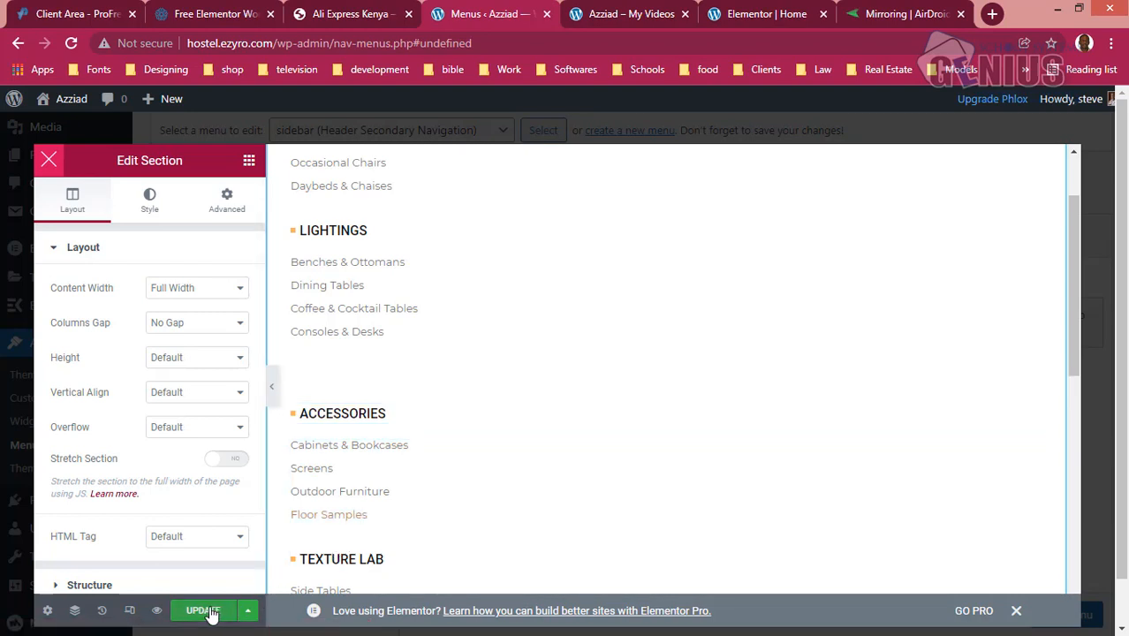
left_click_drag(1075, 288, 1074, 204)
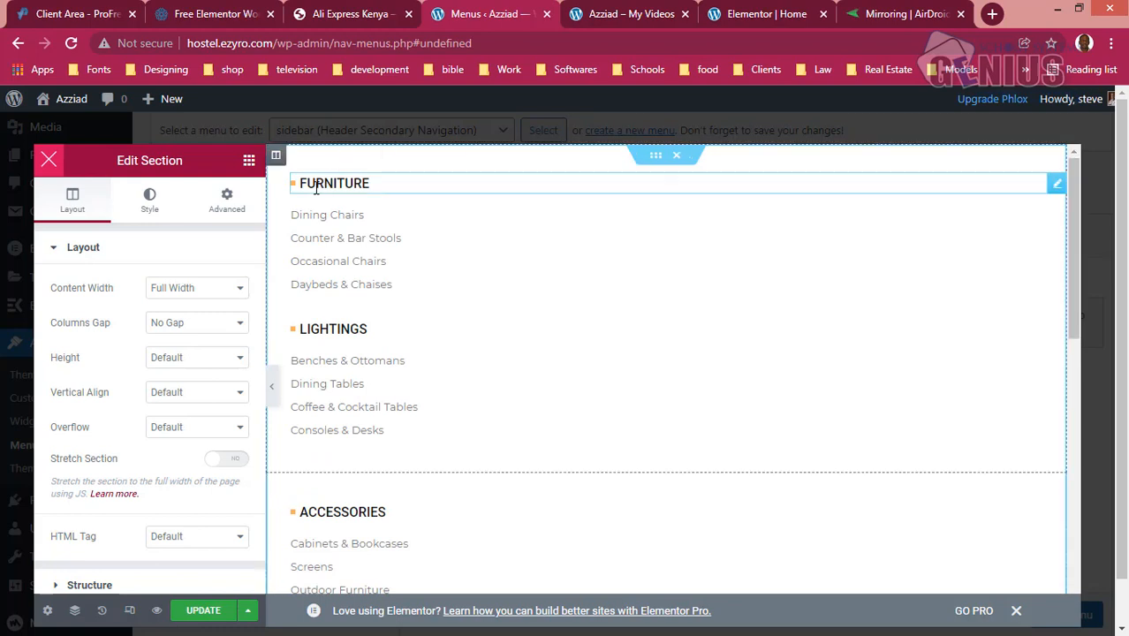
left_click(203, 610)
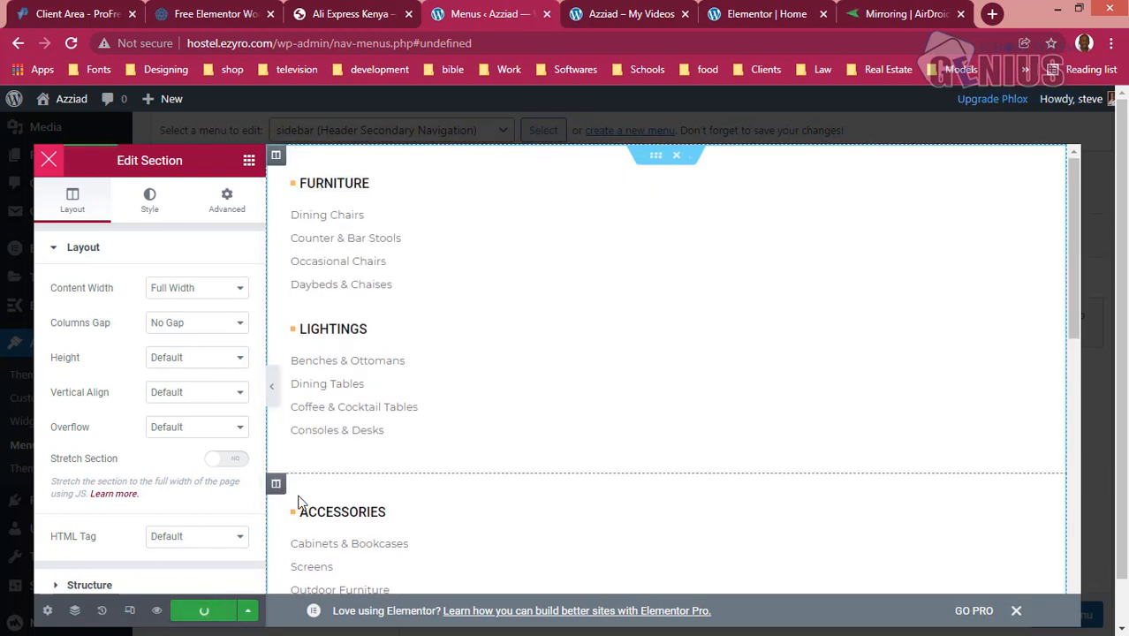
- In the Home page's Elementor editor, add an ElementsKit Nav Menu widget above the hero heading and set its menu to sidebar
left_click(627, 16)
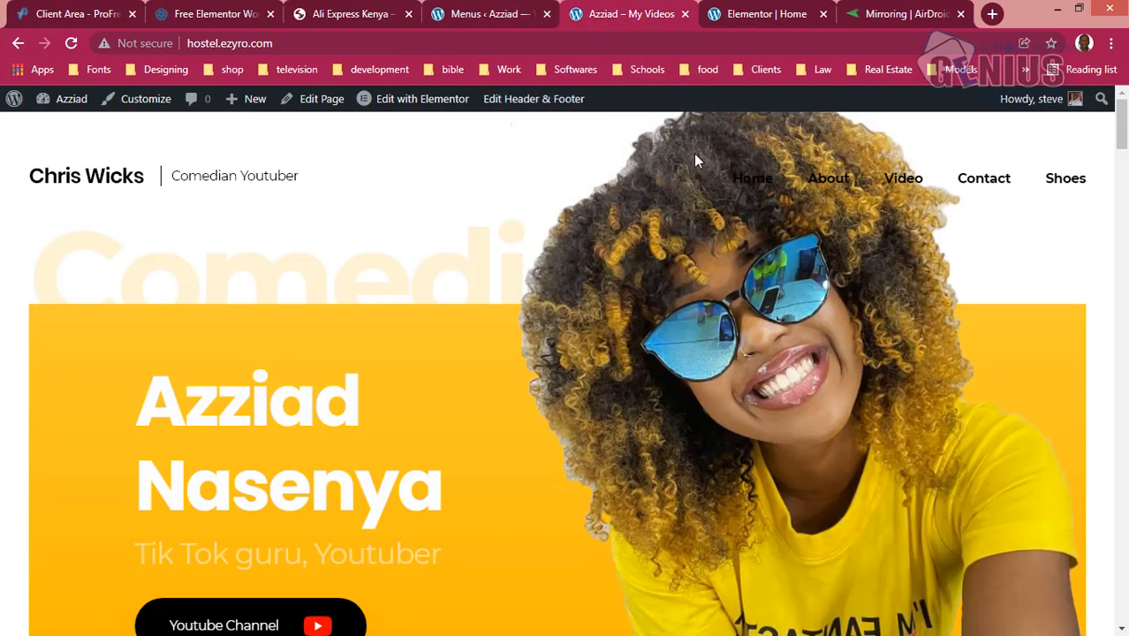
left_click(765, 12)
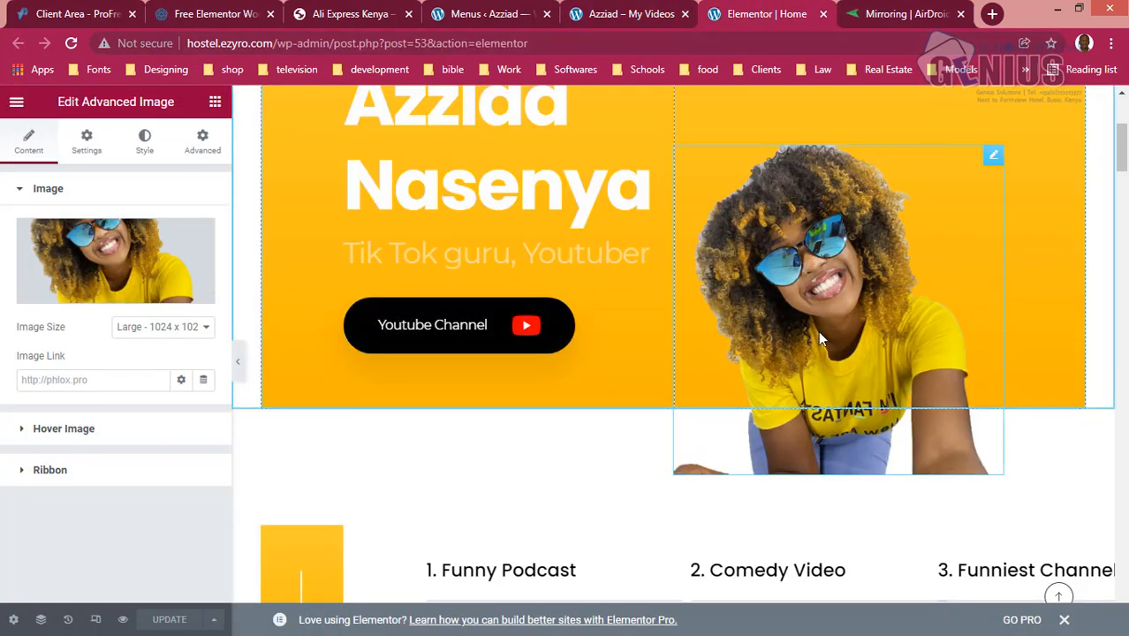
left_click_drag(1122, 155, 1123, 128)
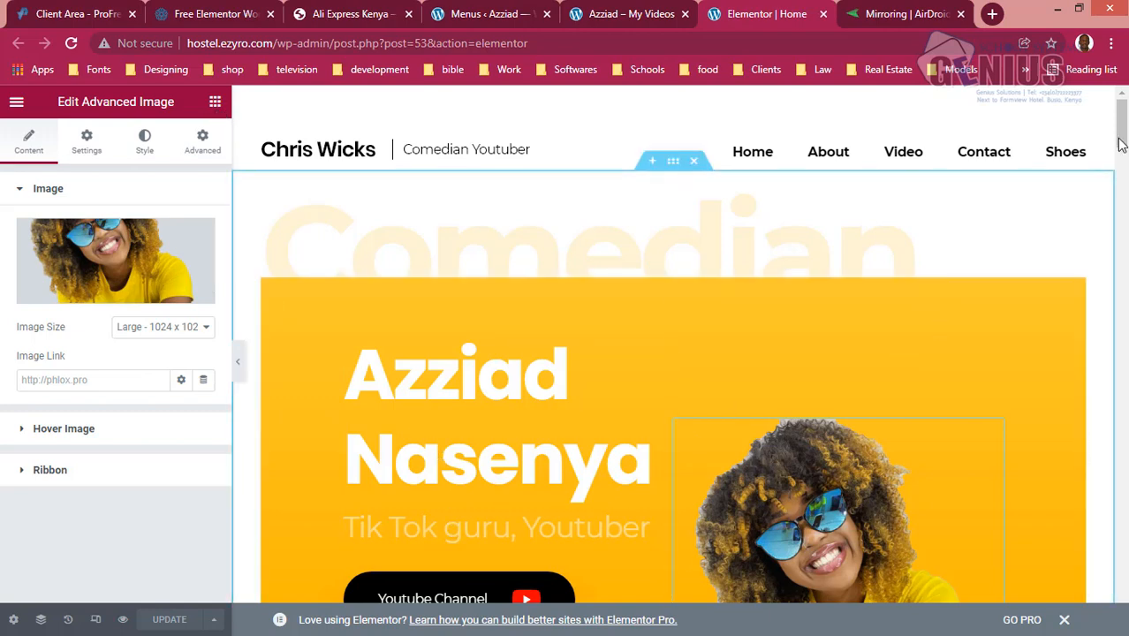
mouse_move(1120, 141)
left_mouse_down()
mouse_move(1120, 176)
mouse_move(1120, 152)
left_mouse_up()
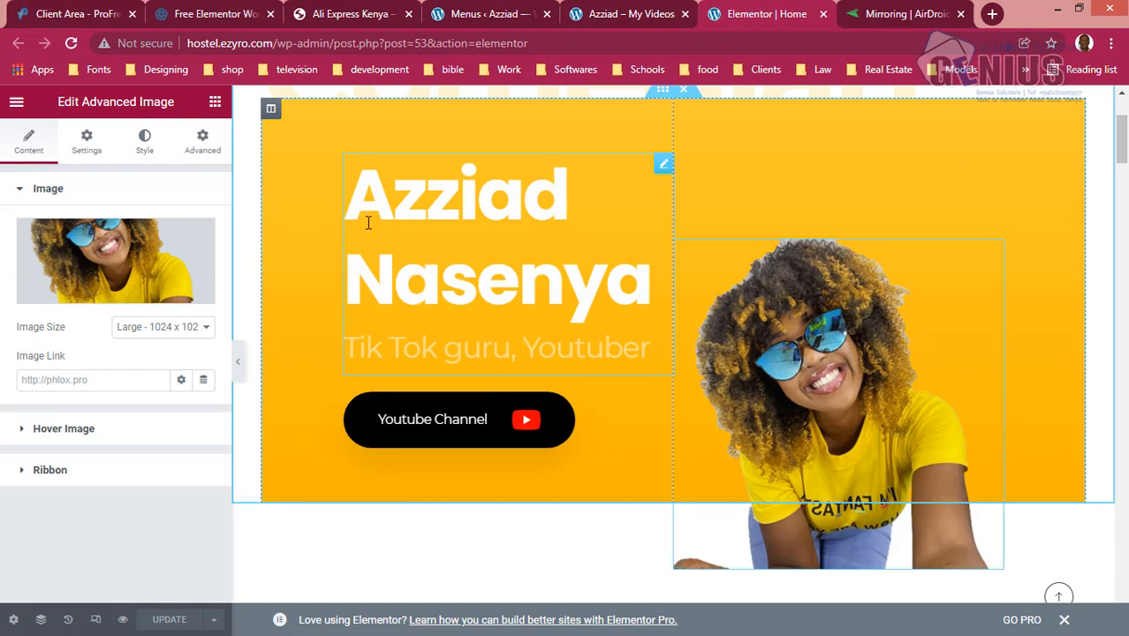
left_click(215, 102)
left_click(130, 165)
type("nav")
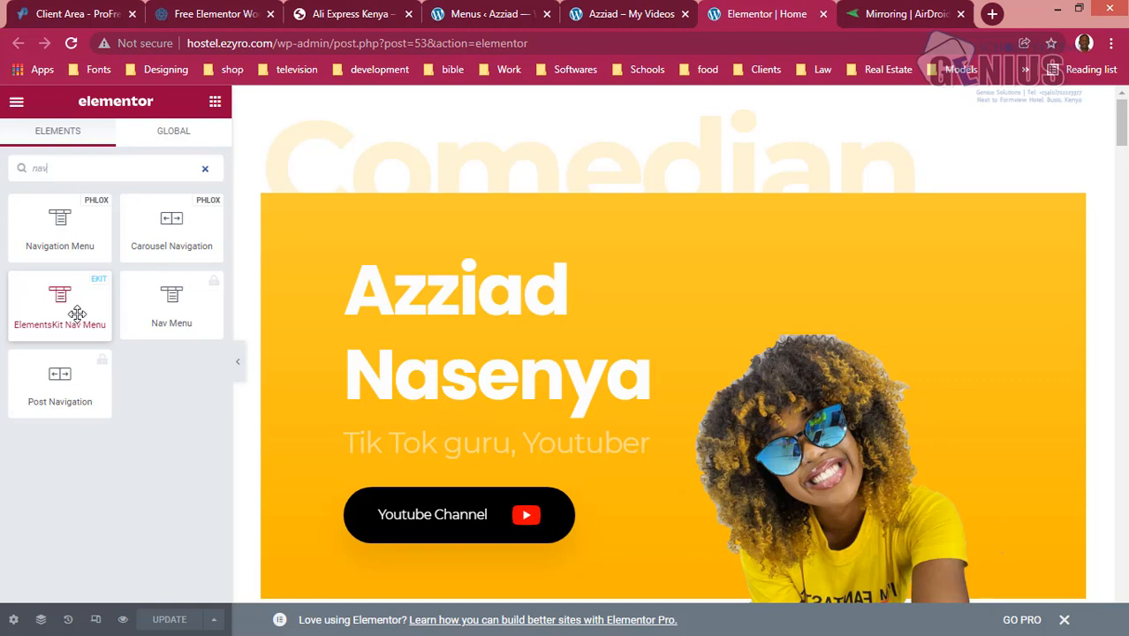
left_click_drag(77, 314, 385, 283)
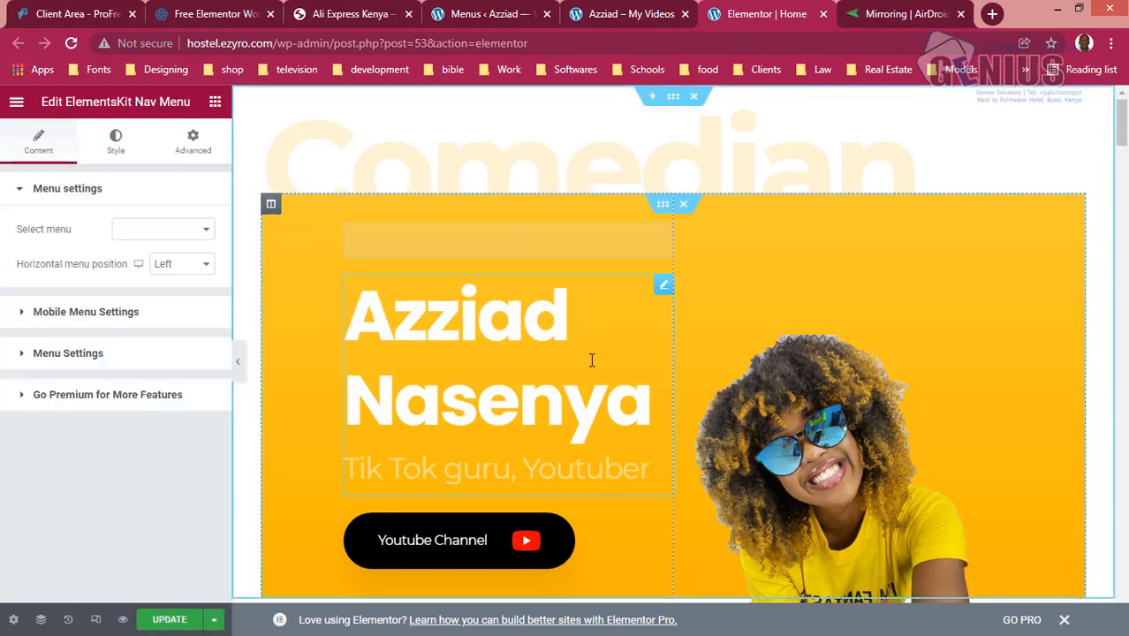
left_click(205, 231)
left_click(141, 259)
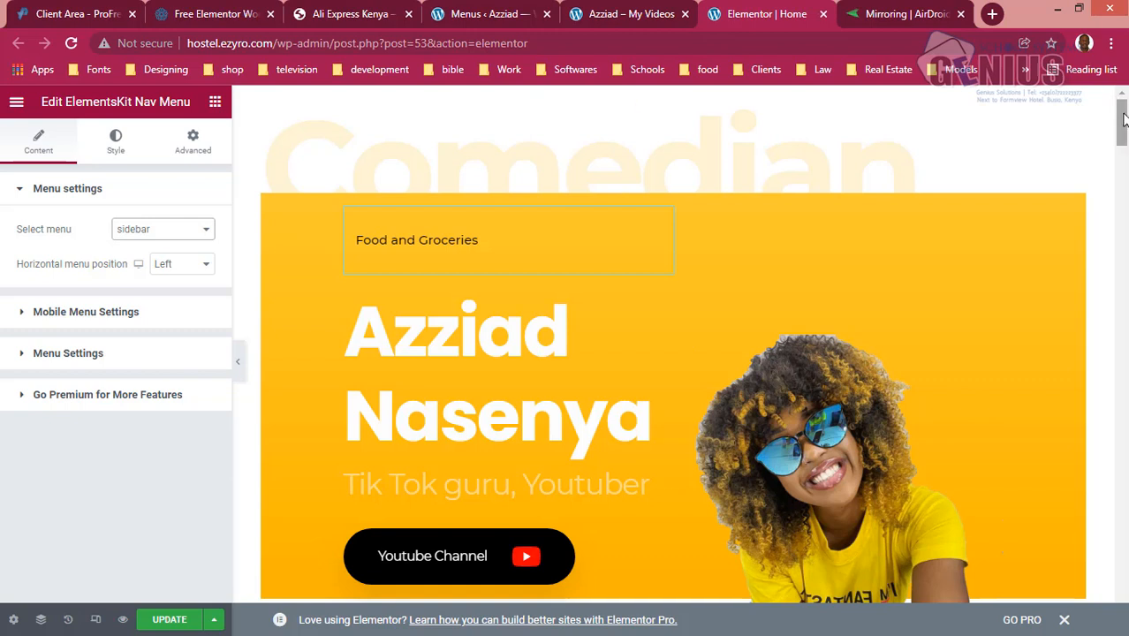
- Update the Home page and reload the live site to check the Food and Groceries menu
left_click_drag(1123, 118, 1122, 121)
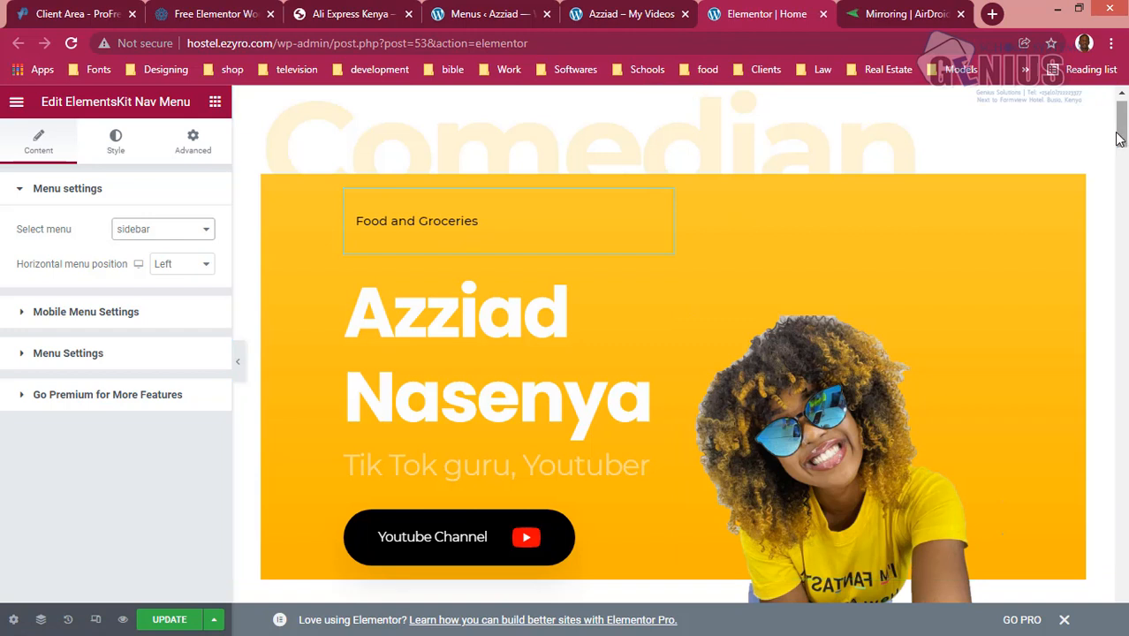
left_click_drag(1121, 134, 1122, 126)
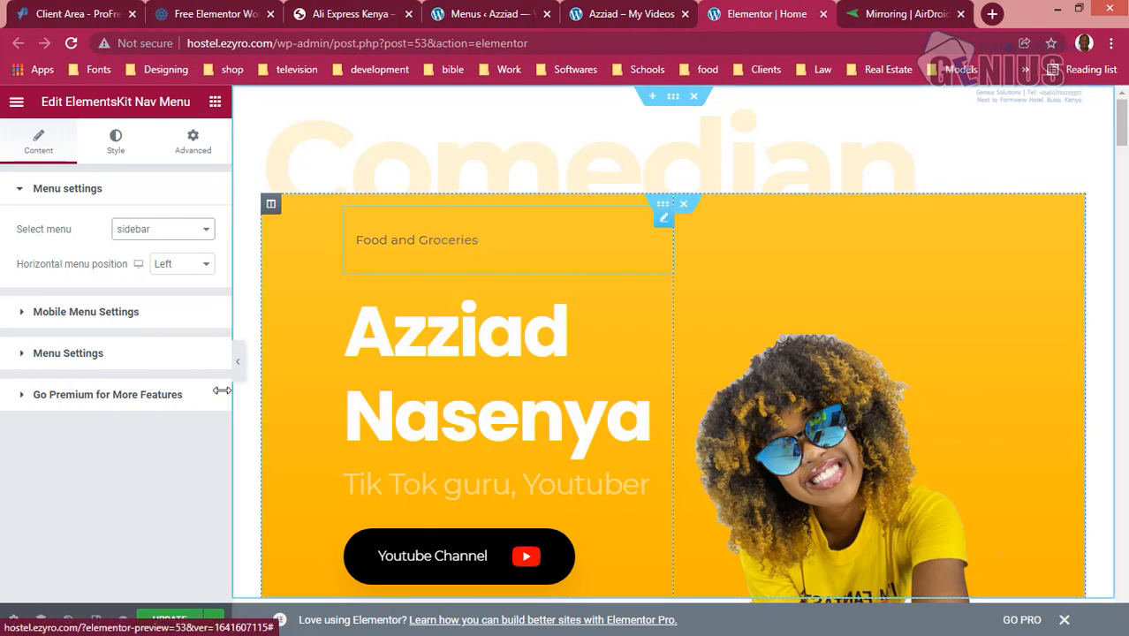
left_click(169, 619)
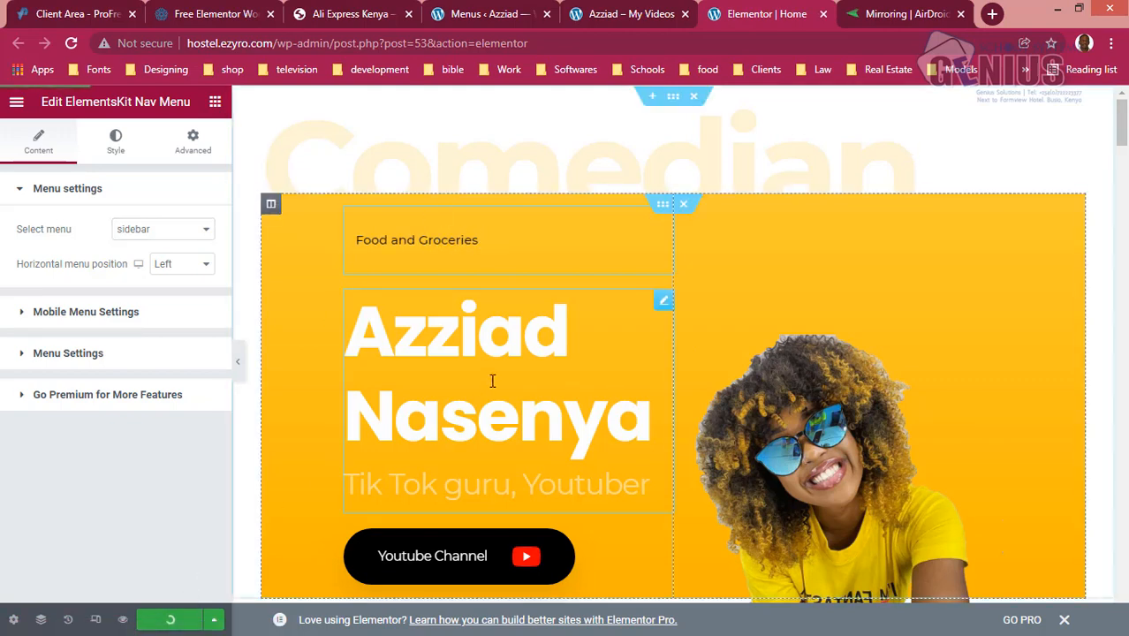
left_click(630, 15)
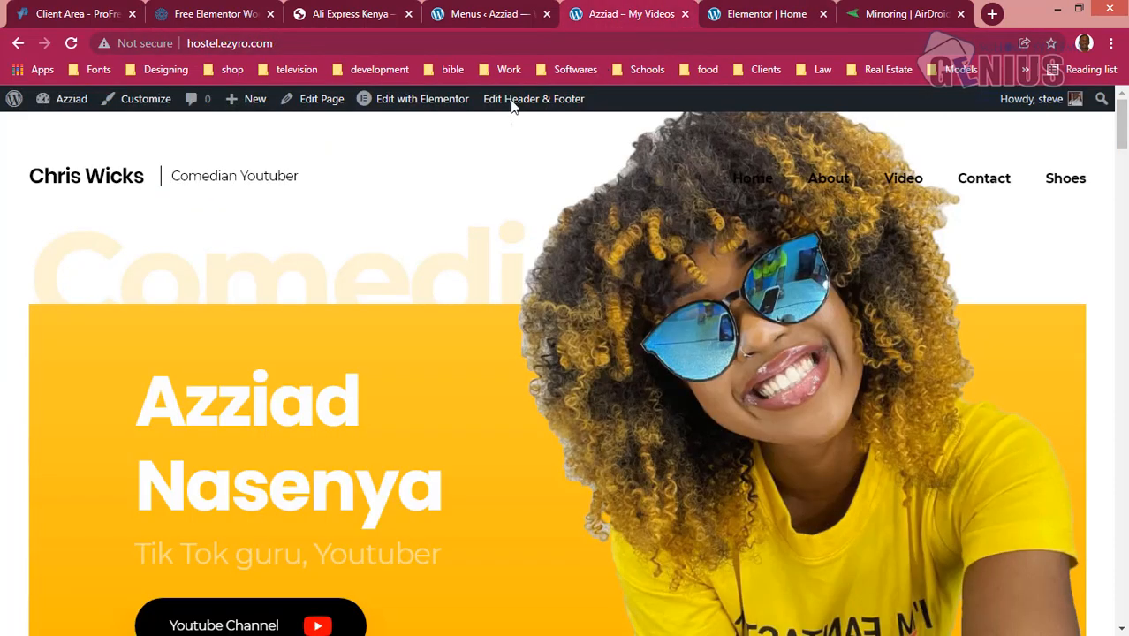
left_click(70, 43)
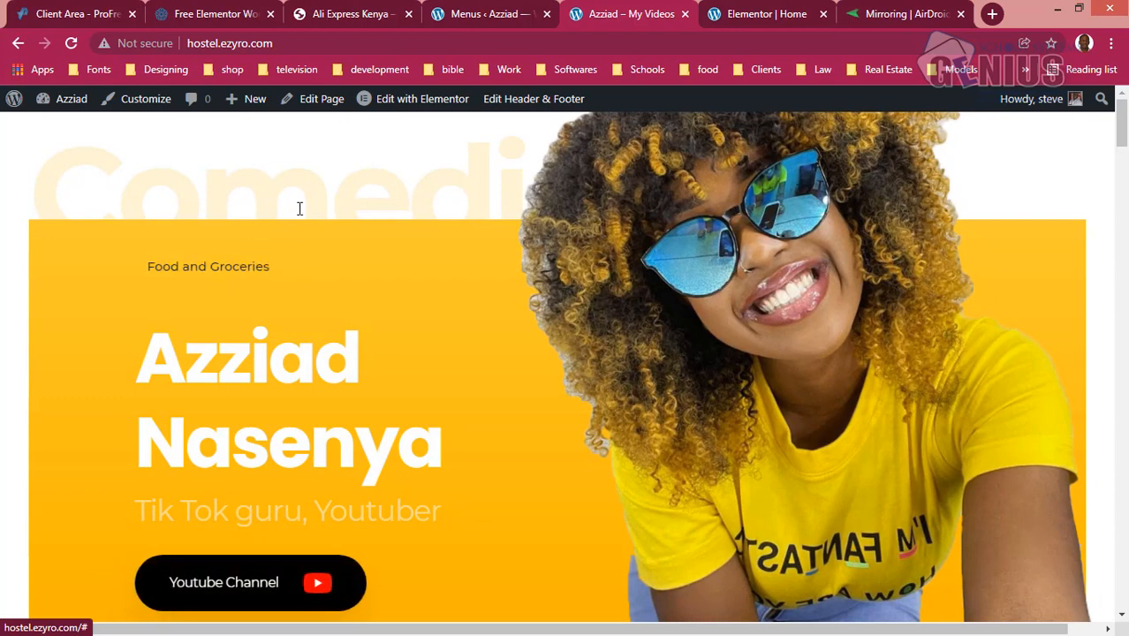
- Close the mega menu content editor, then save the Food and Groceries mega menu settings and the sidebar menu
left_click(482, 16)
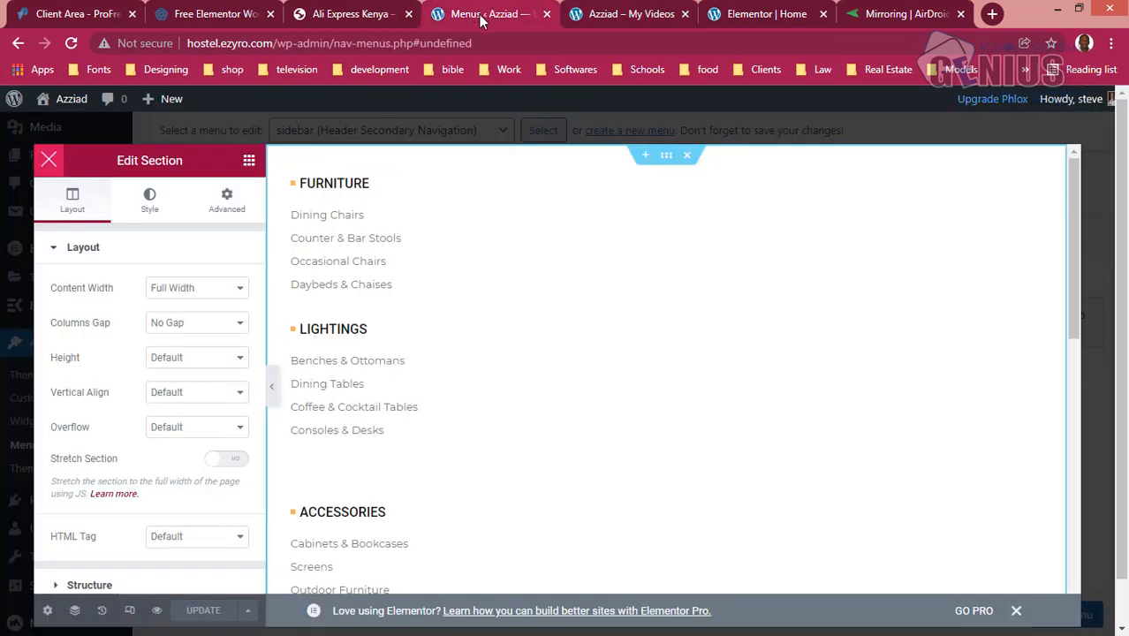
left_click(47, 161)
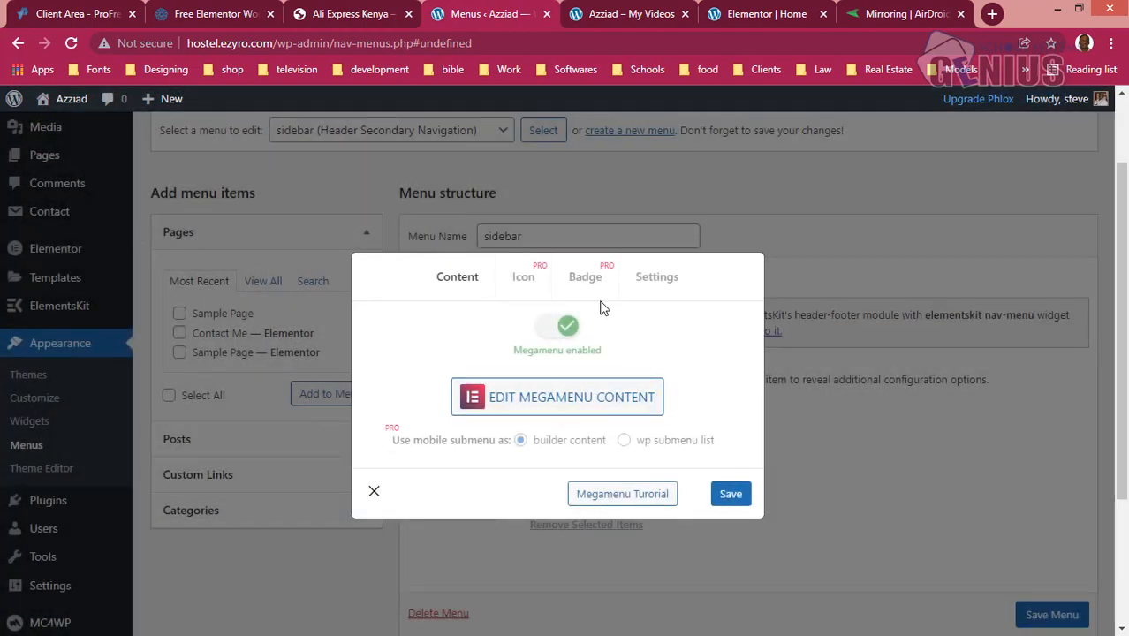
left_click(720, 497)
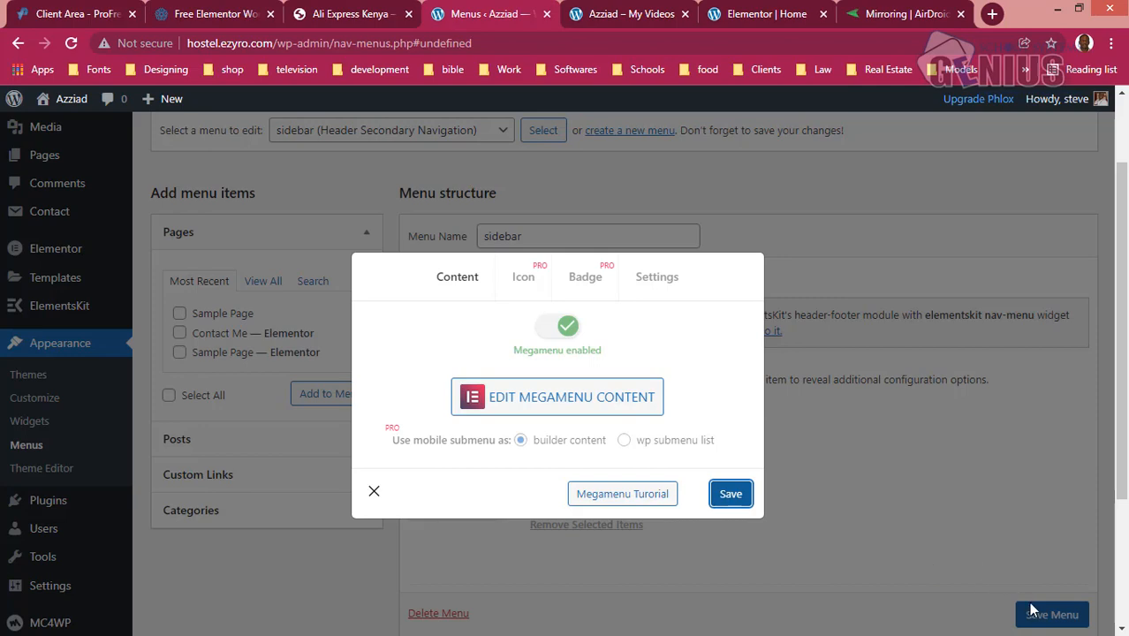
left_click(374, 492)
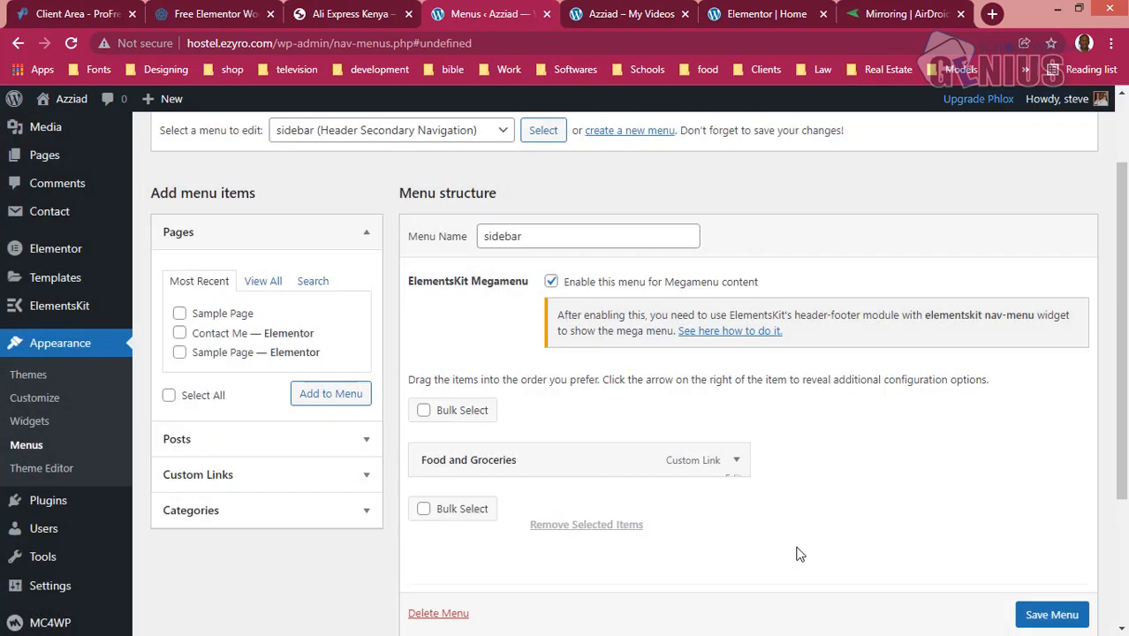
left_click(1025, 616)
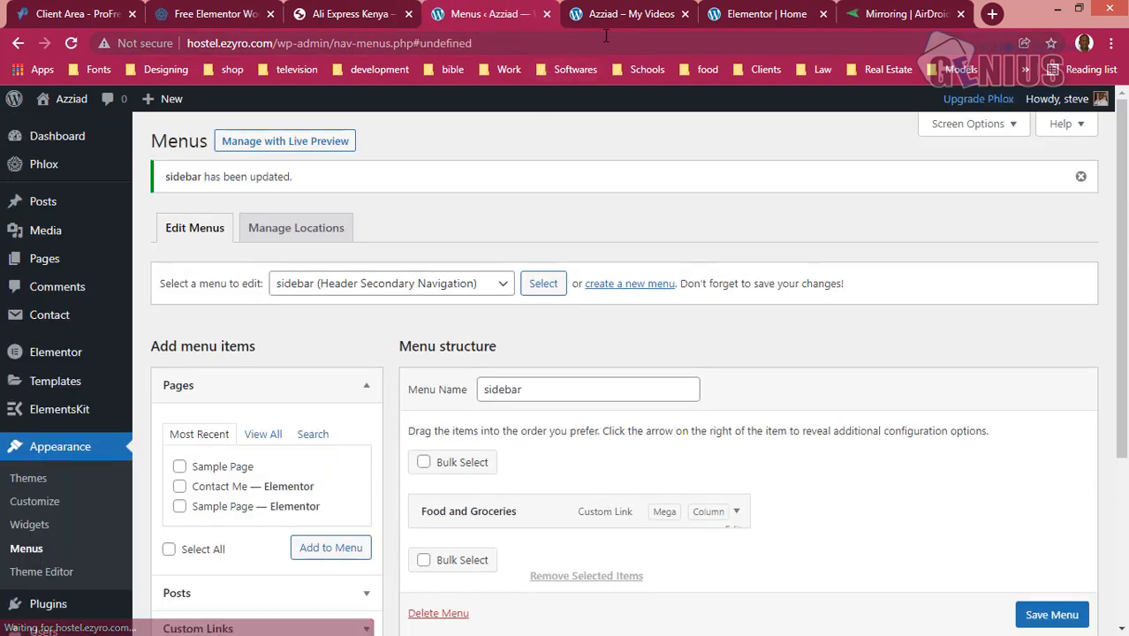
- Reload the live Home page and check the Food and Groceries mega menu there and in the AirDroid phone mirror
left_click(603, 16)
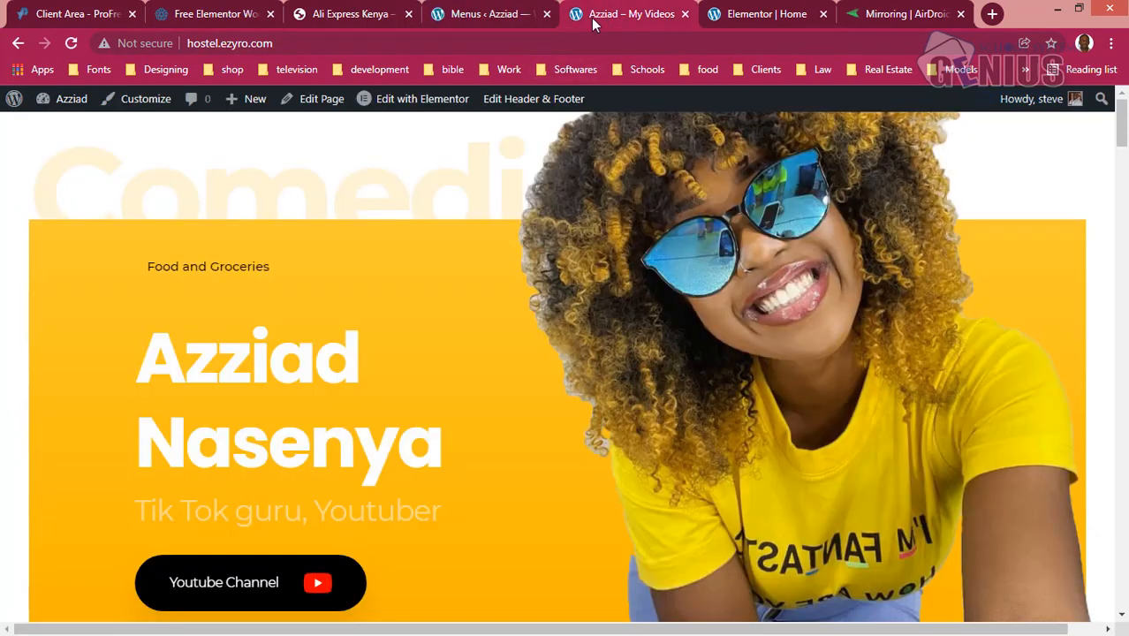
left_click(71, 44)
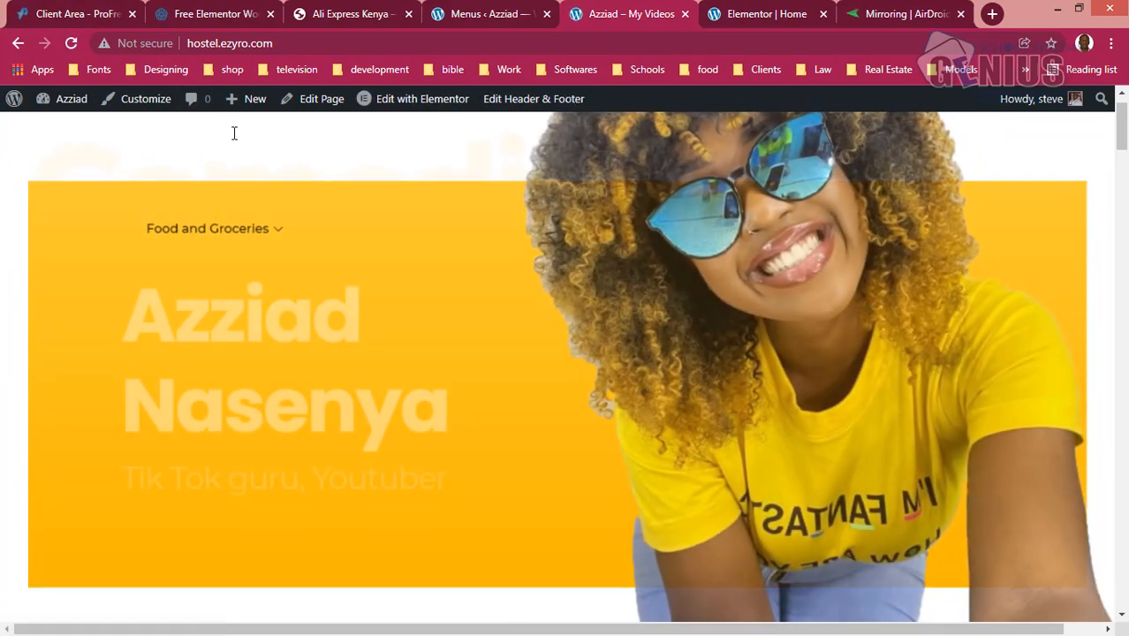
mouse_move(271, 229)
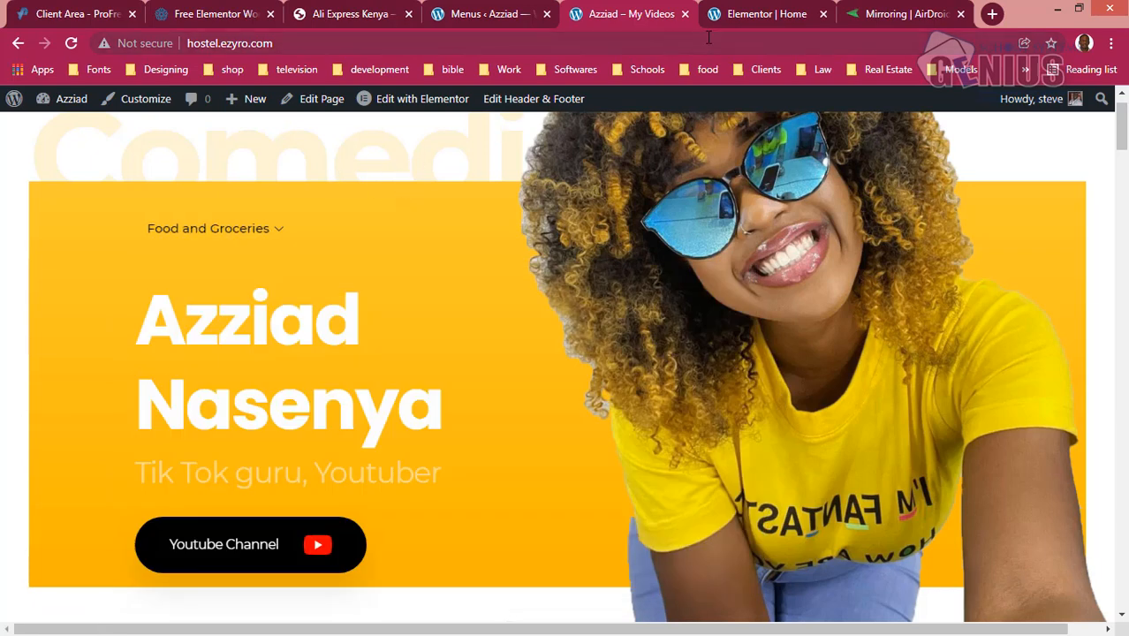
left_click(880, 10)
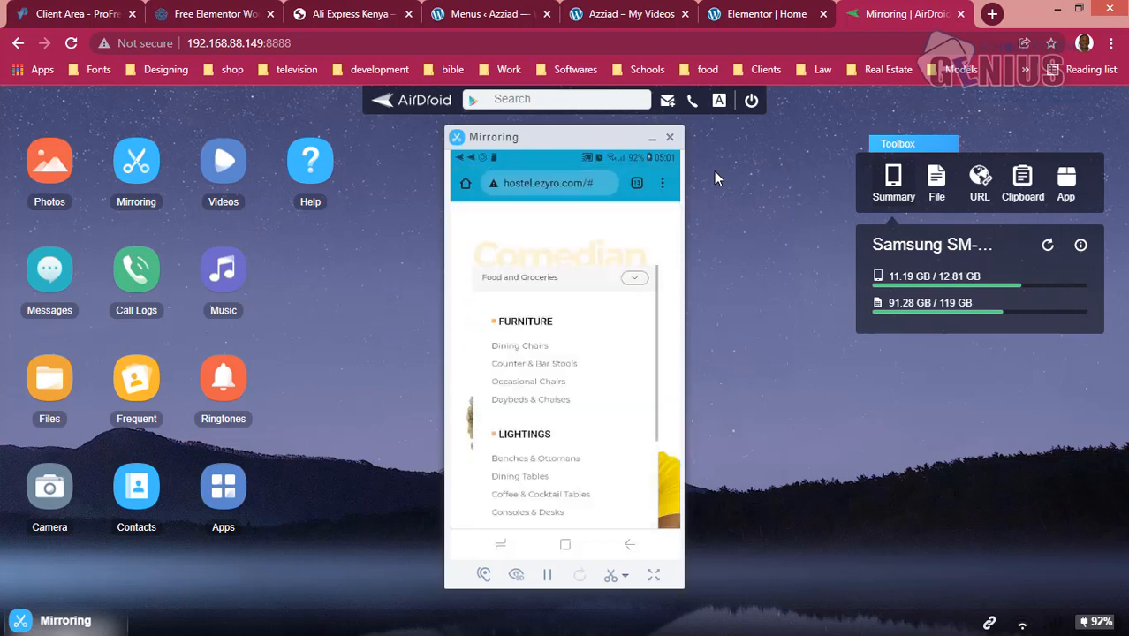
left_click(636, 14)
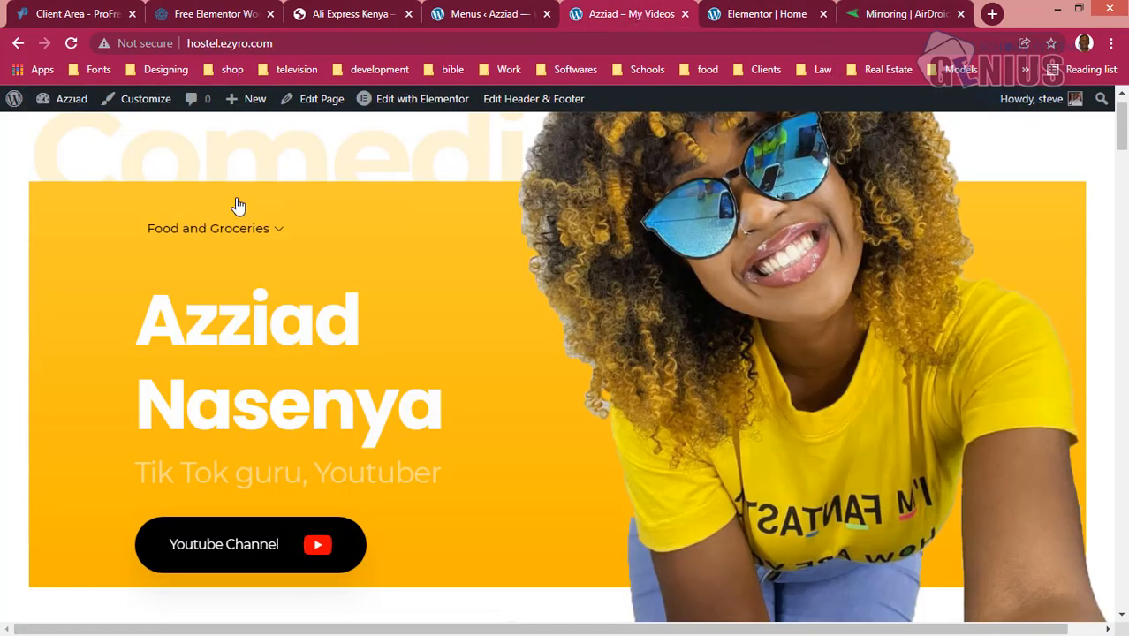
mouse_move(255, 228)
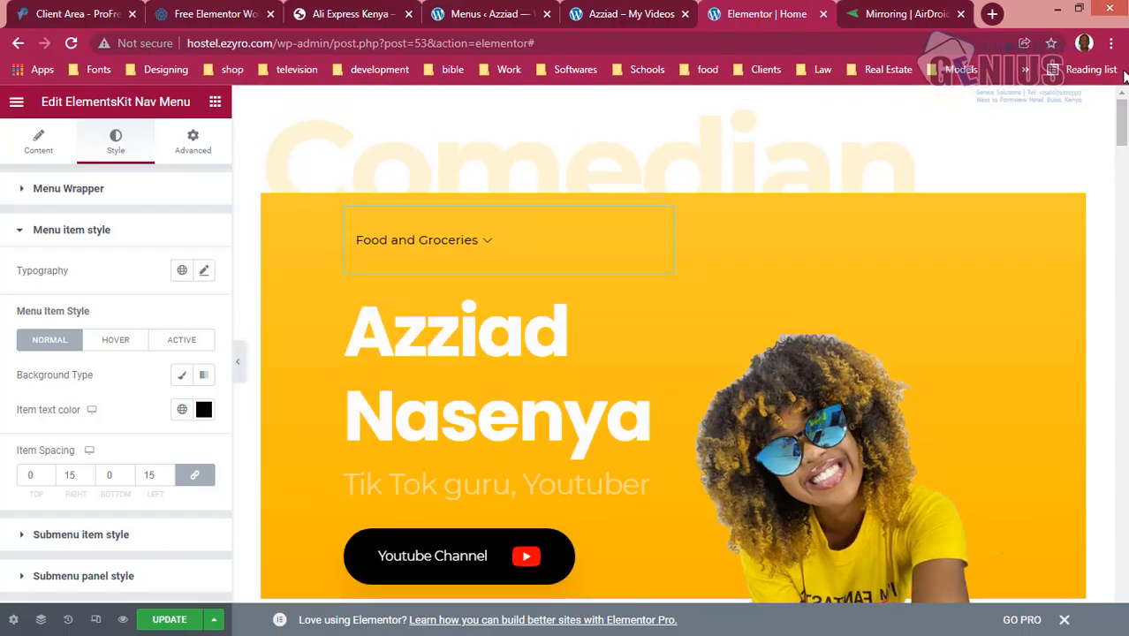
- Return to the Home page's Elementor editor, check the Food and Groceries nav menu there and update the page
mouse_move(468, 250)
left_click(166, 621)
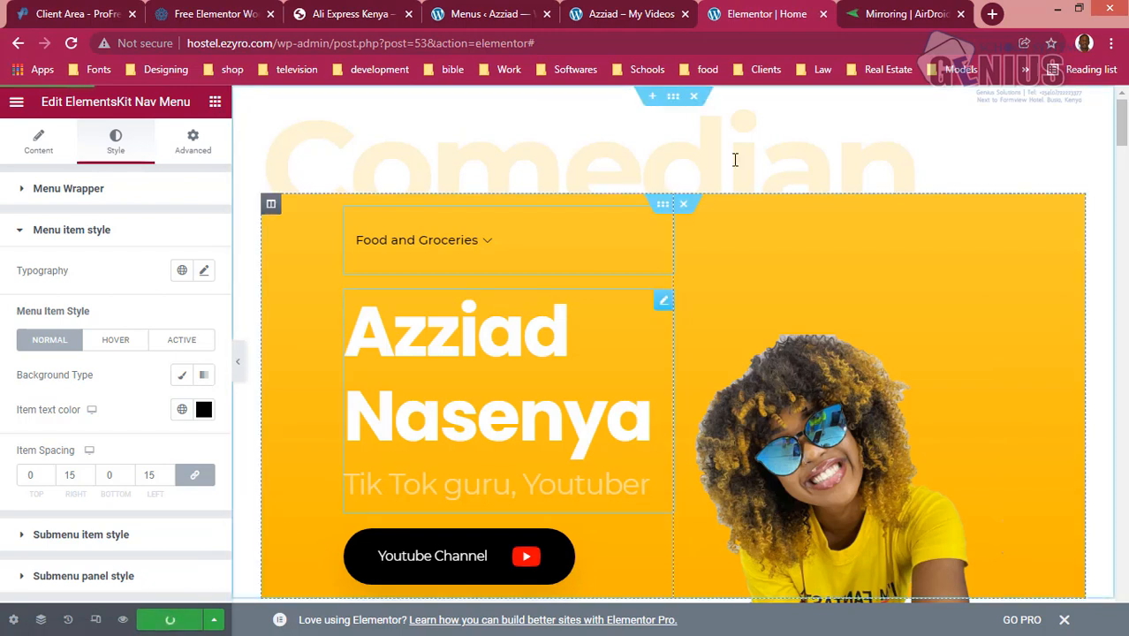
mouse_move(1104, 173)
mouse_move(1104, 409)
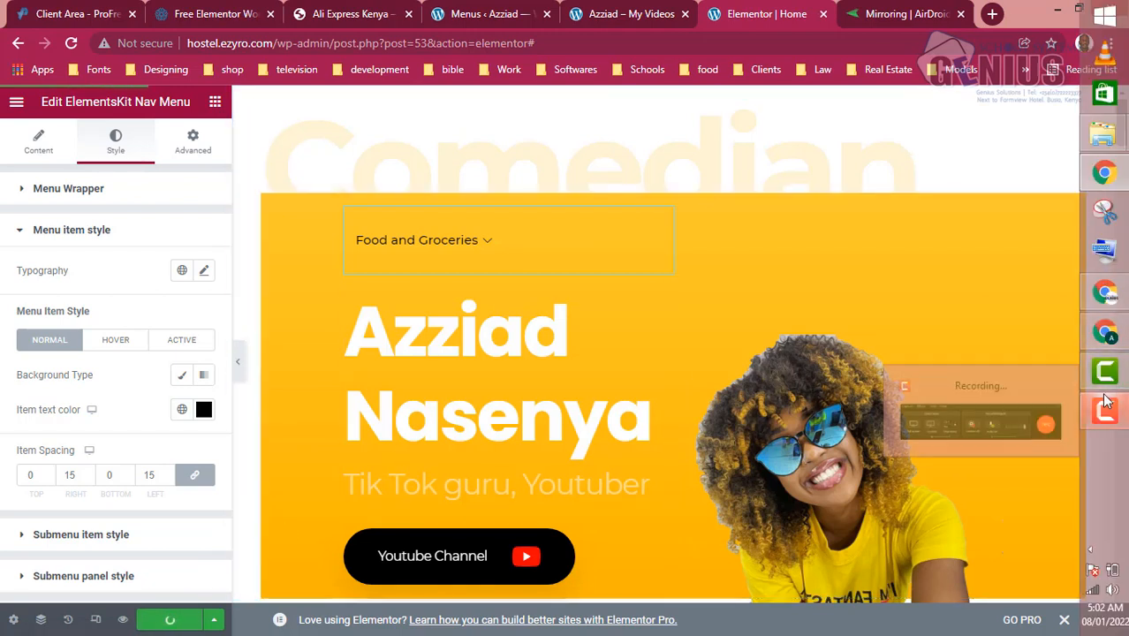
left_click(977, 393)
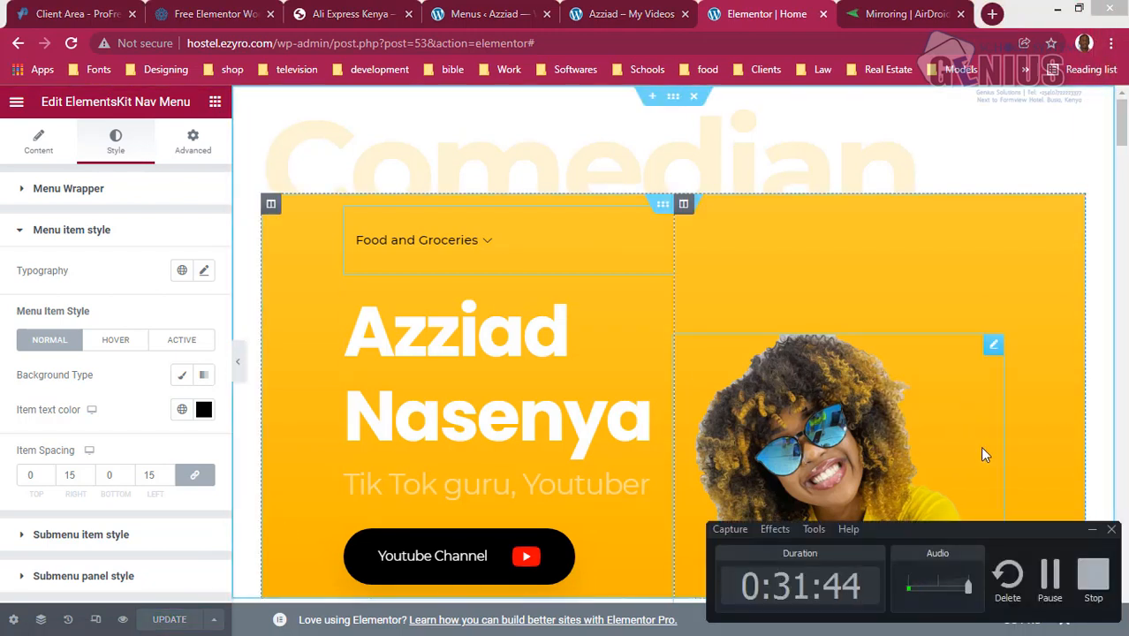